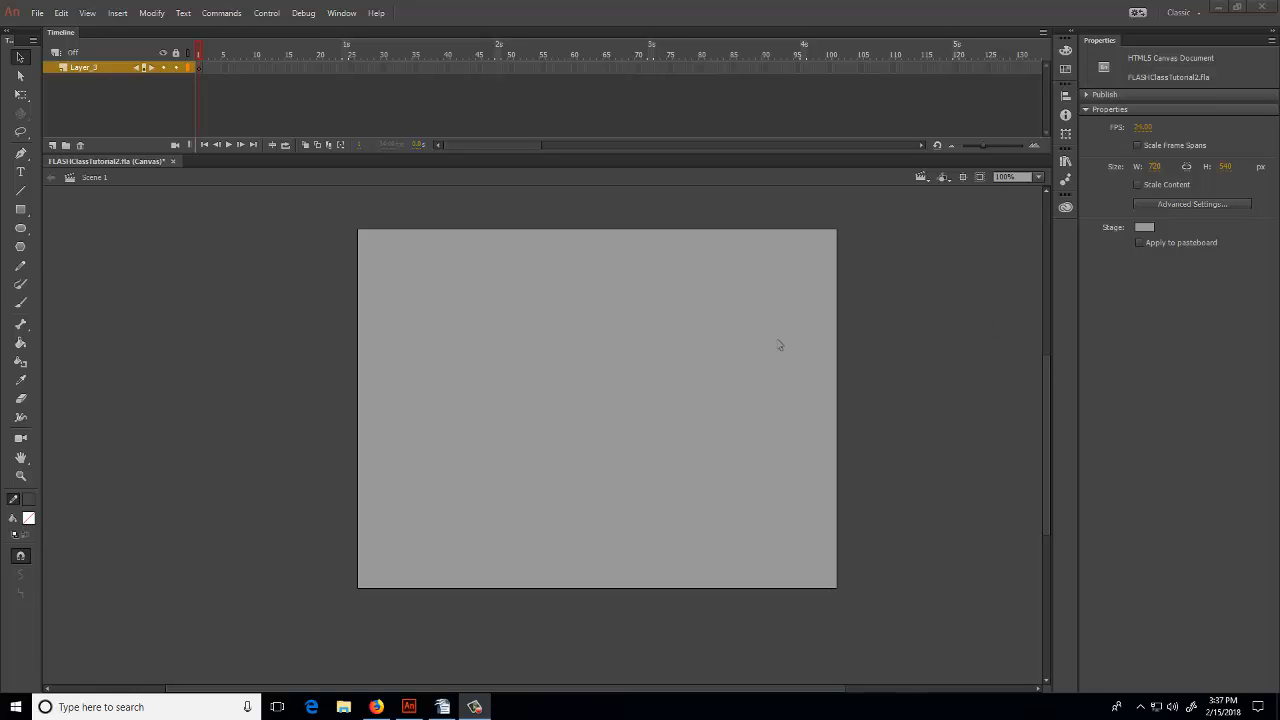
Draw a circle about 154 px in diameter with a black stroke and red fill in the upper-left area of the stage
{"action": "left_click", "coordinate": [21, 228]}
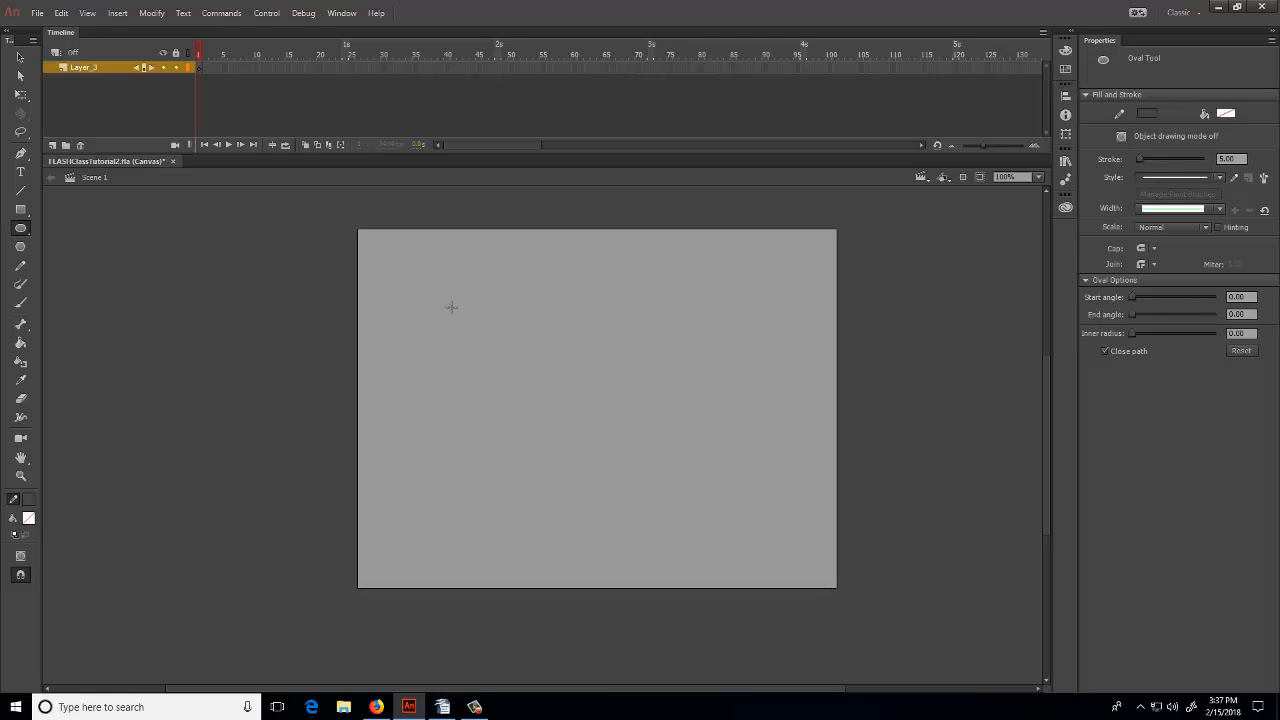
{"action": "left_click", "coordinate": [1149, 113]}
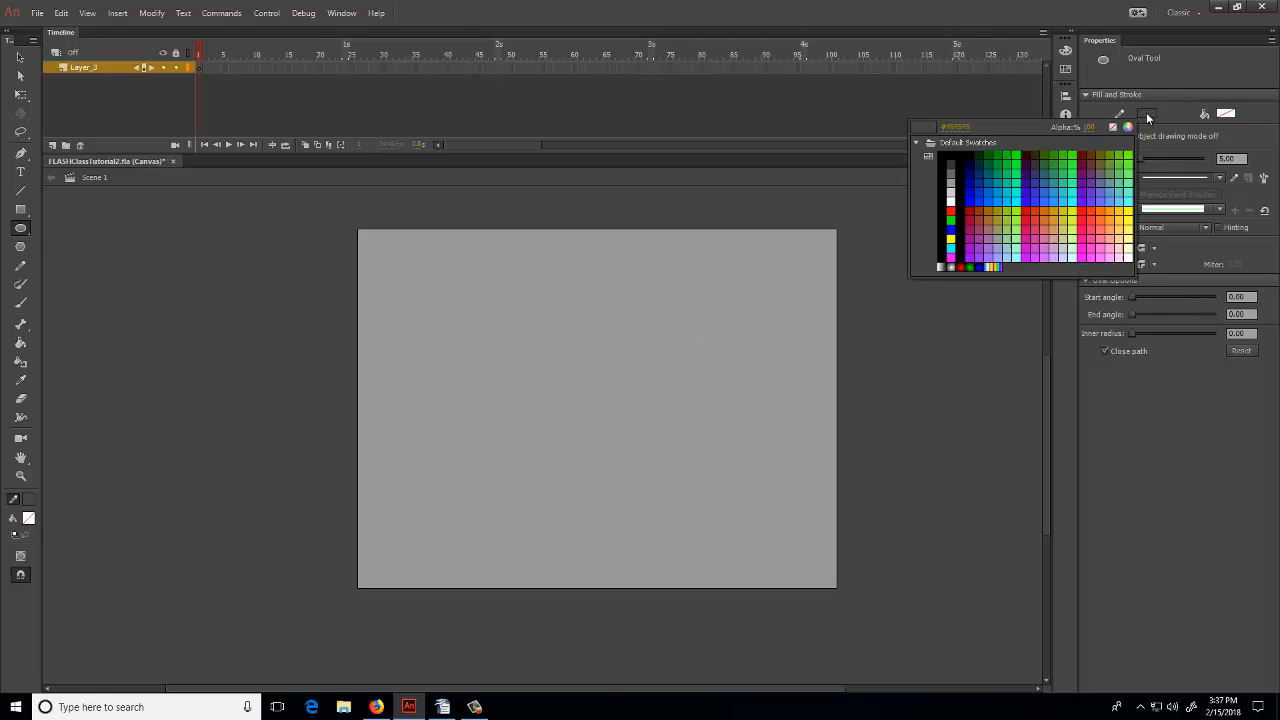
{"action": "left_click", "coordinate": [955, 157]}
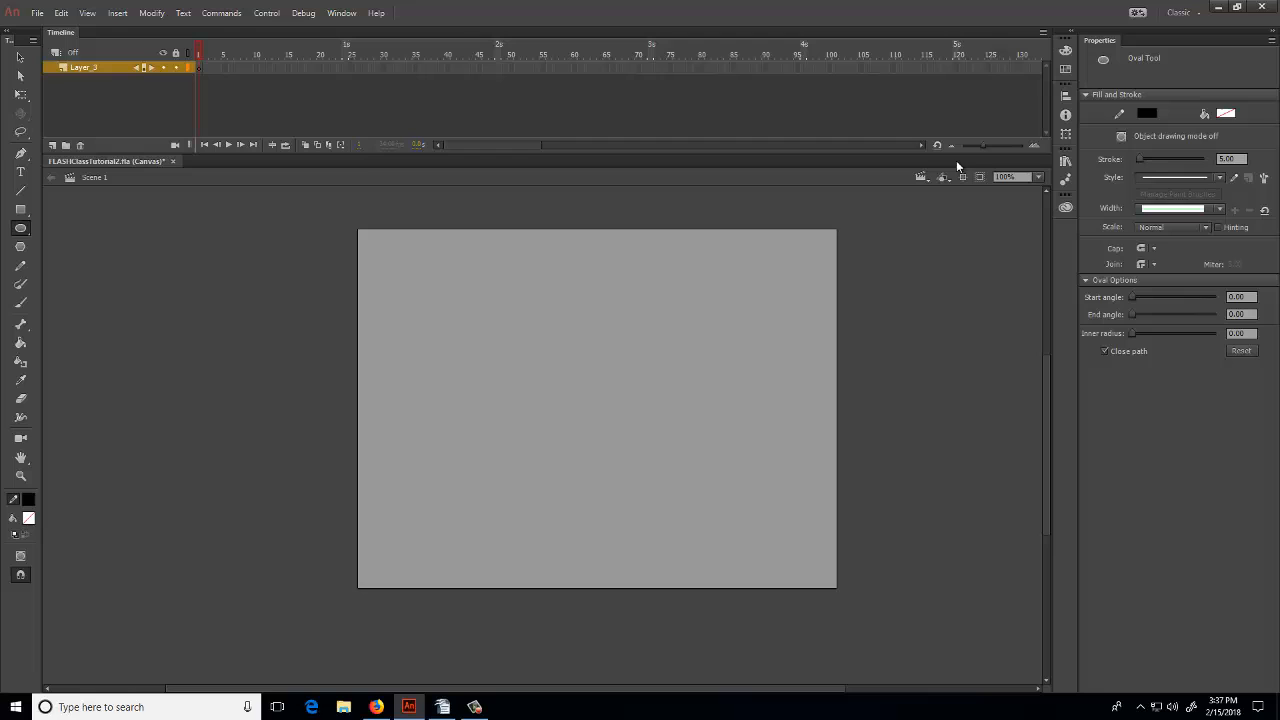
{"action": "left_click", "coordinate": [1224, 113]}
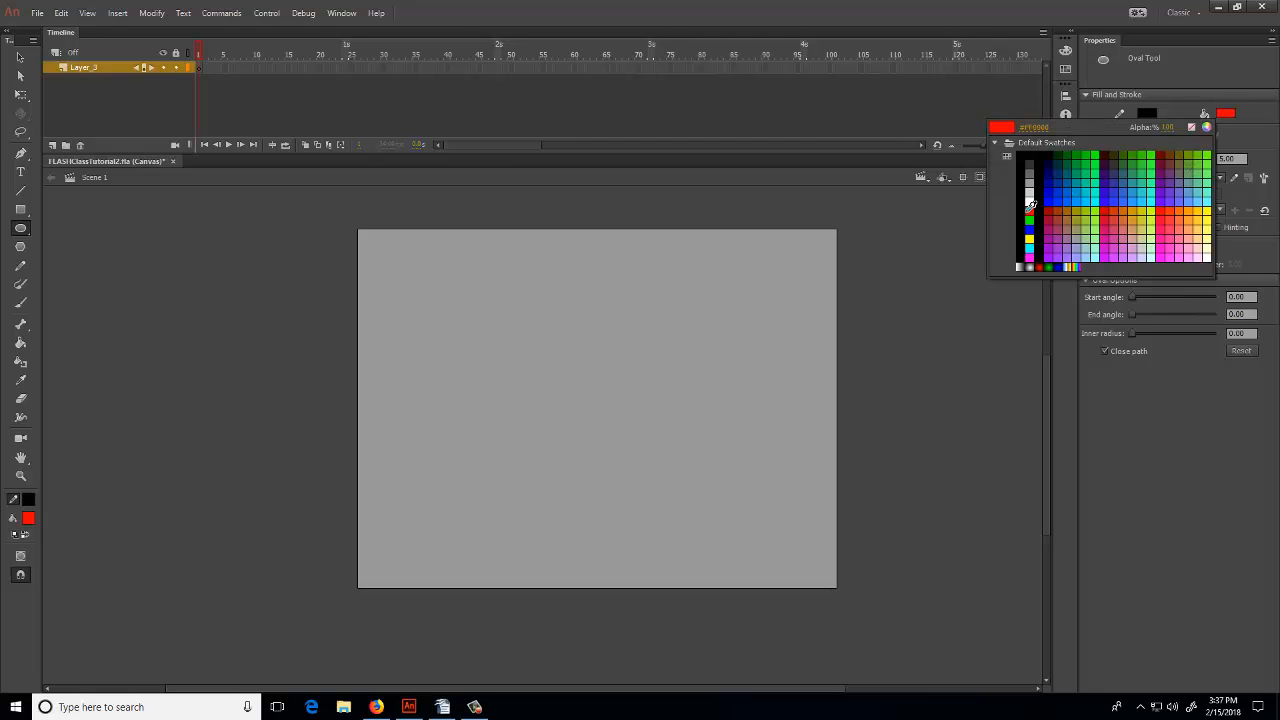
{"action": "left_click", "coordinate": [1029, 211]}
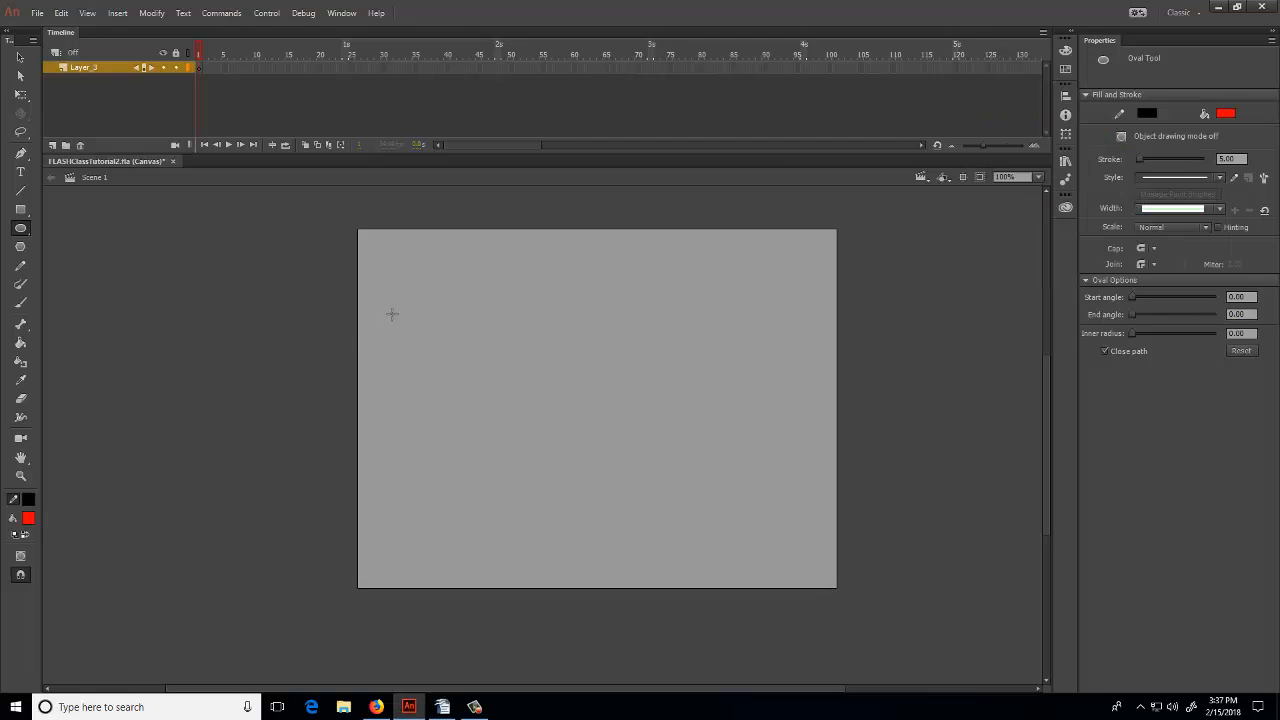
{"action": "left_click_drag", "start_coordinate": [397, 286], "coordinate": [463, 388]}
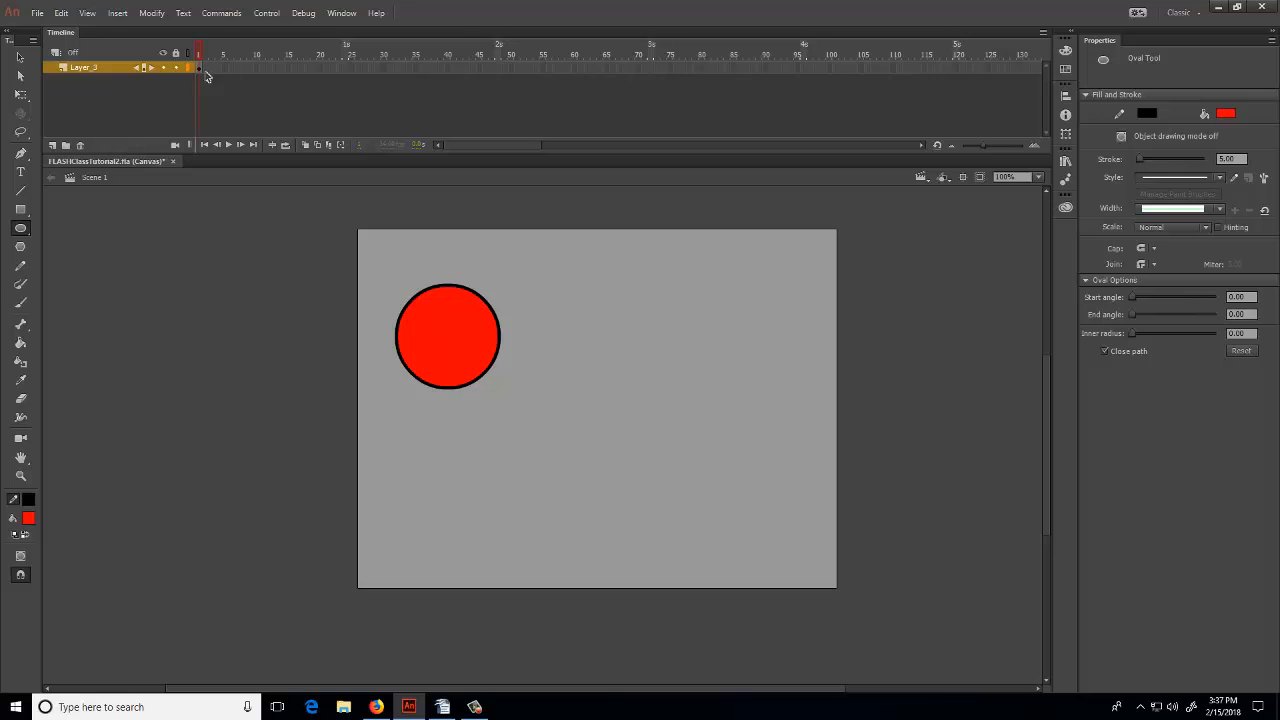
Try bending the circle's outline outward with the Selection tool and undo the deformation
{"action": "left_click", "coordinate": [204, 68]}
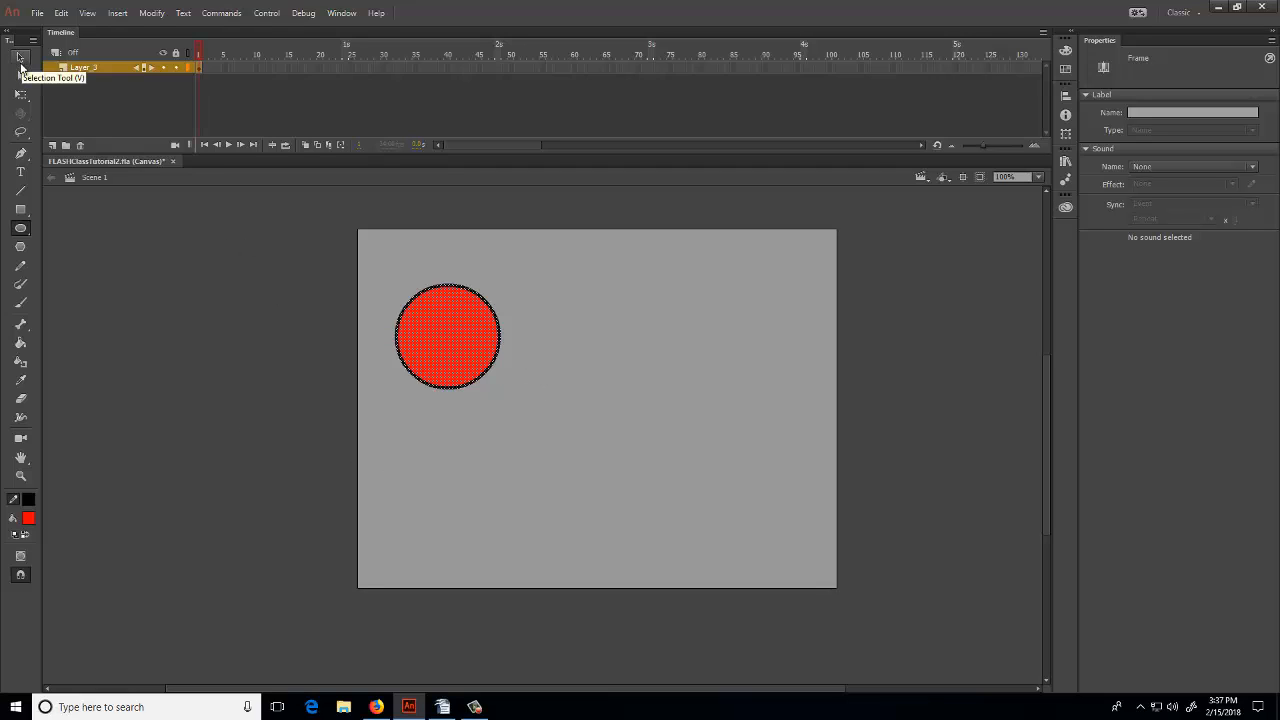
{"action": "left_click", "coordinate": [20, 60]}
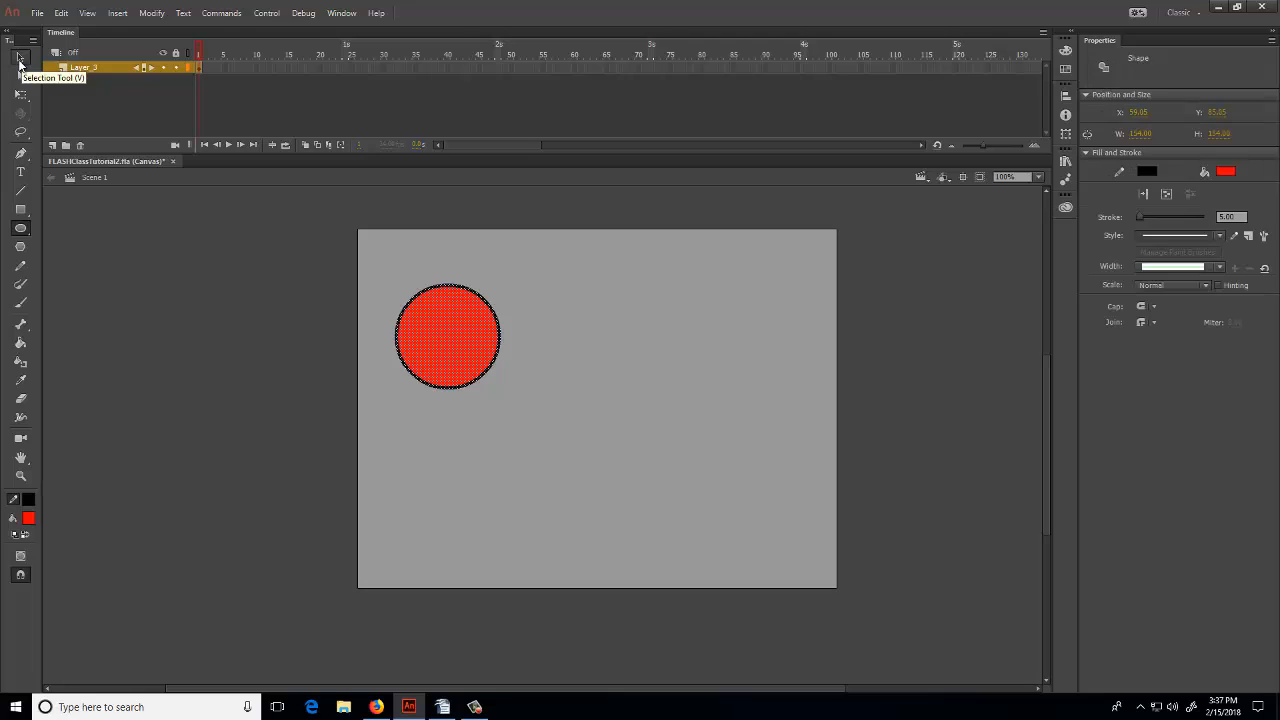
{"action": "left_click", "coordinate": [474, 423]}
{"action": "left_click_drag", "start_coordinate": [474, 384], "coordinate": [491, 410]}
{"action": "key", "text": "ctrl+z"}
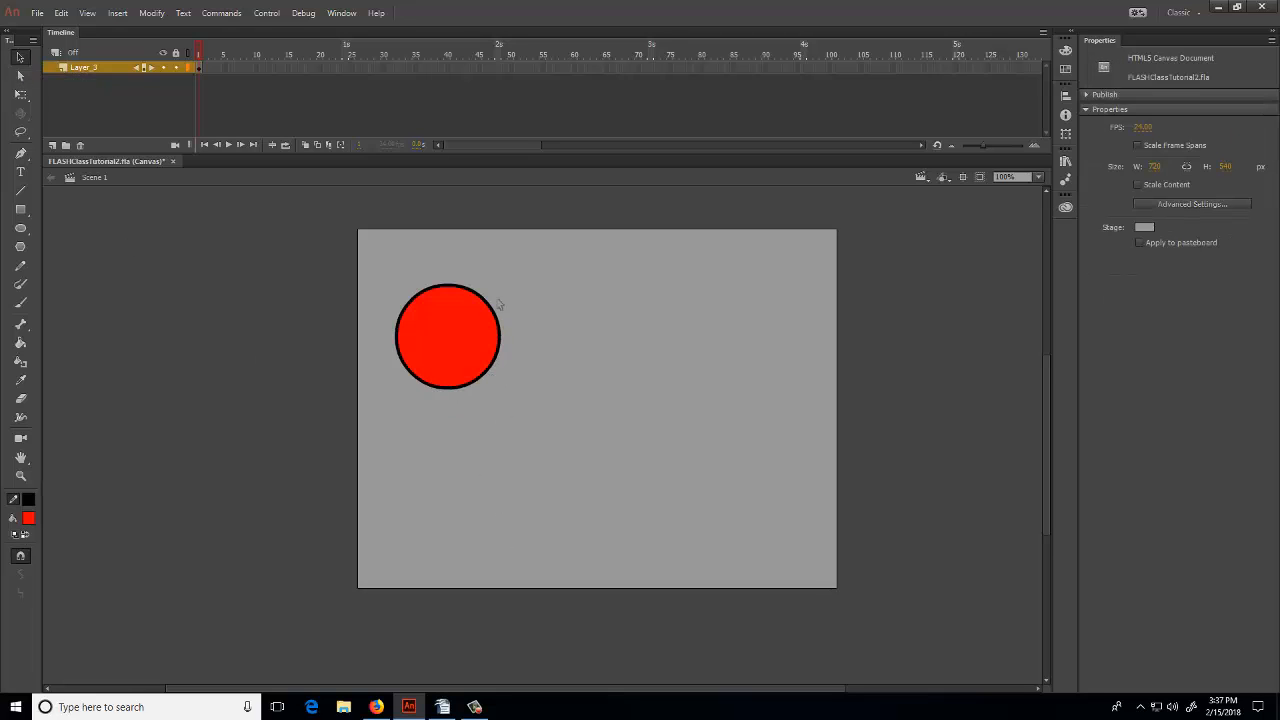
{"action": "left_click_drag", "start_coordinate": [500, 338], "coordinate": [520, 340]}
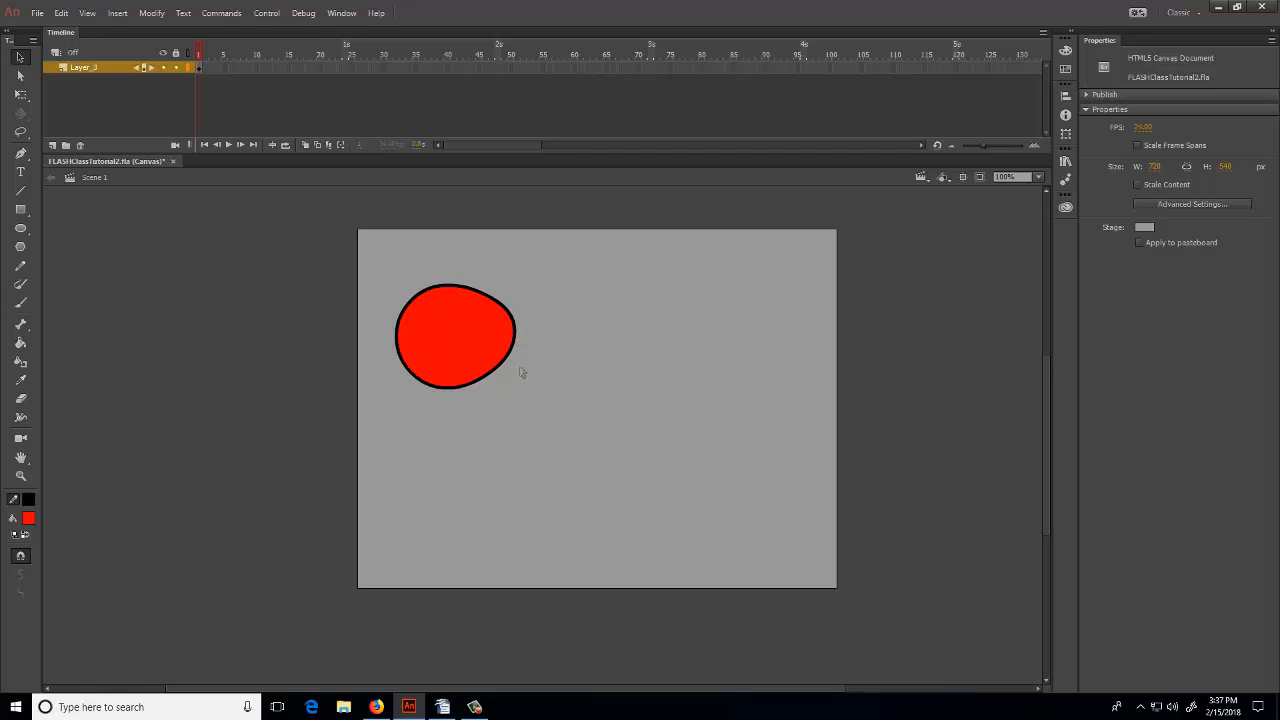
{"action": "key", "text": "ctrl+z"}
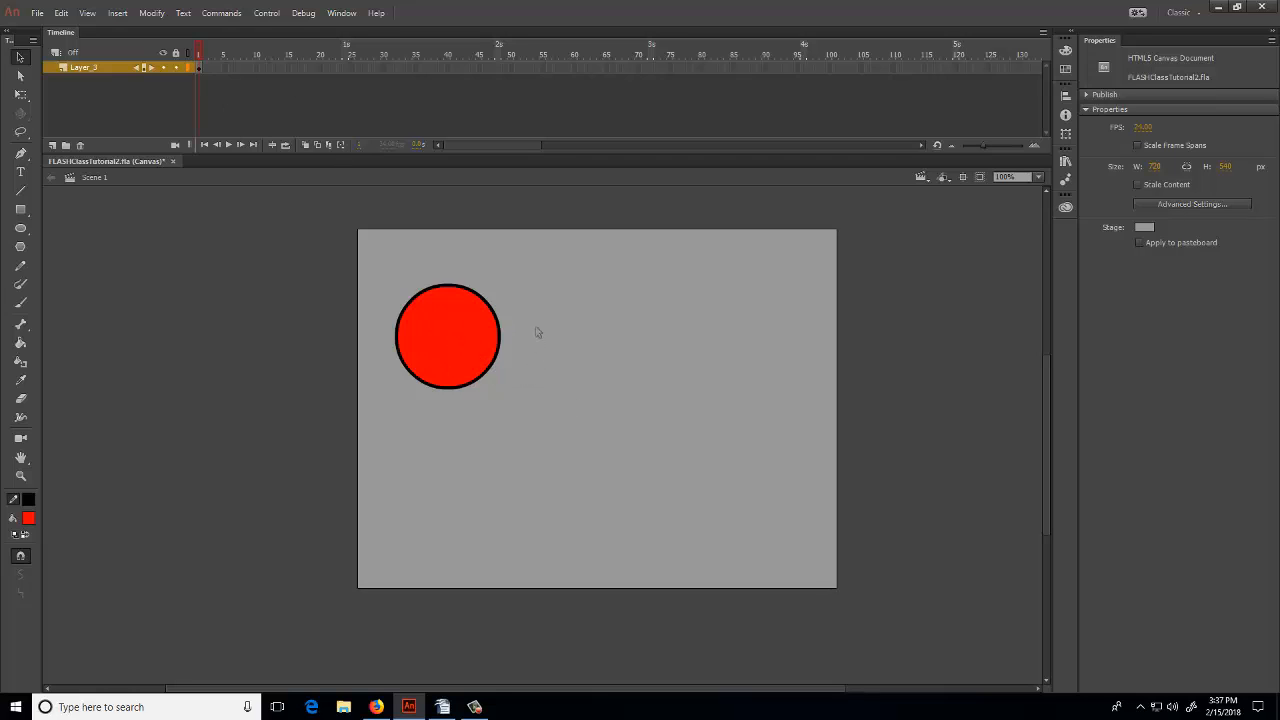
Start converting the circle in frame 1 to a symbol and choose Graphic as the symbol type
{"action": "left_click", "coordinate": [199, 70]}
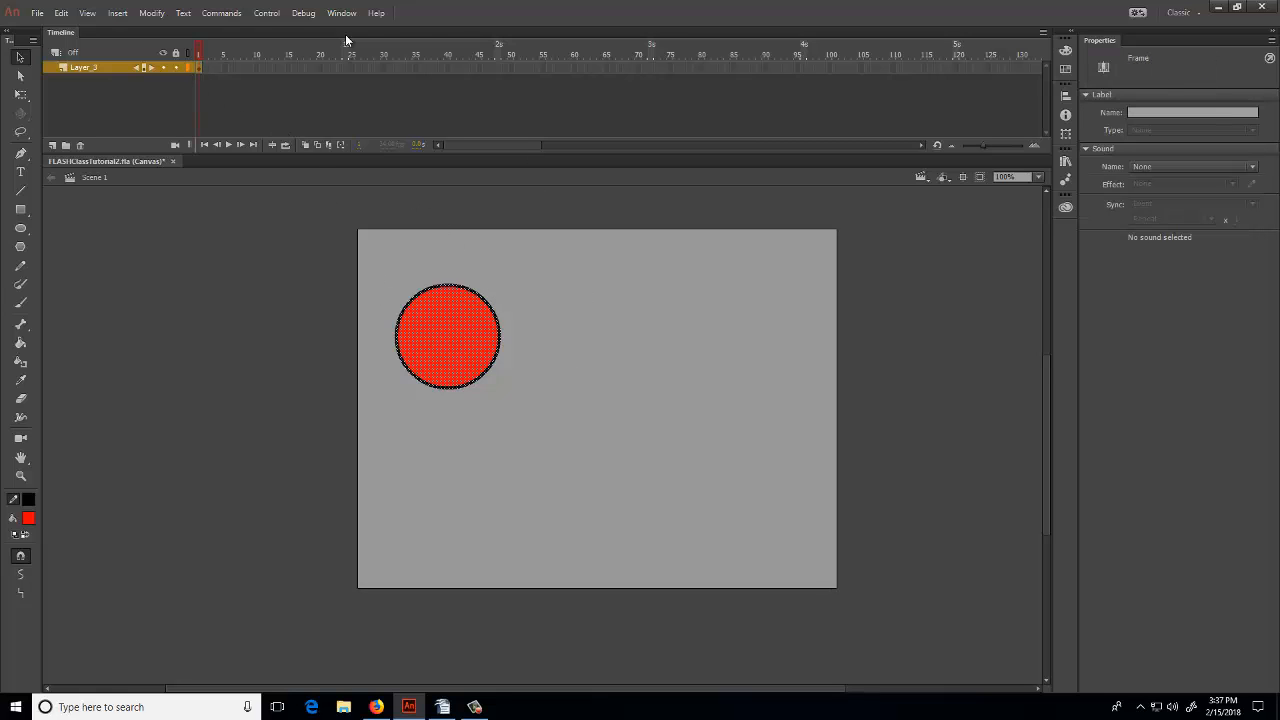
{"action": "left_click", "coordinate": [157, 13]}
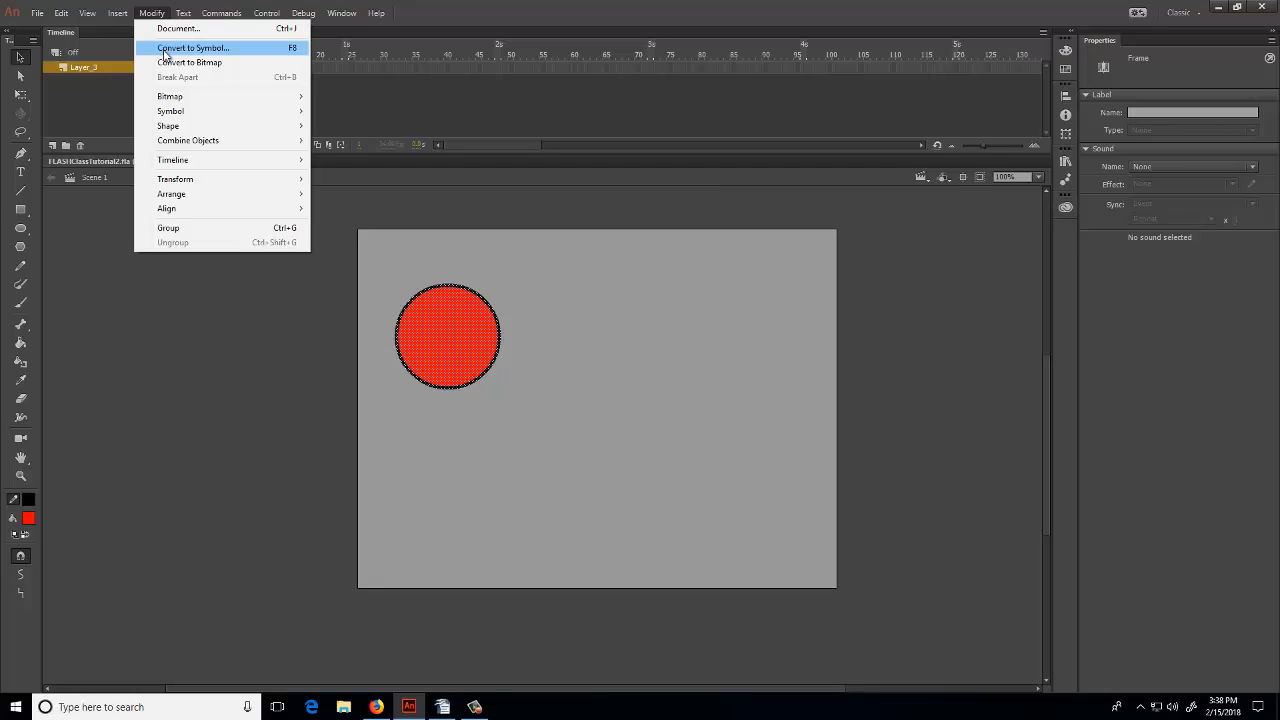
{"action": "left_click", "coordinate": [237, 54]}
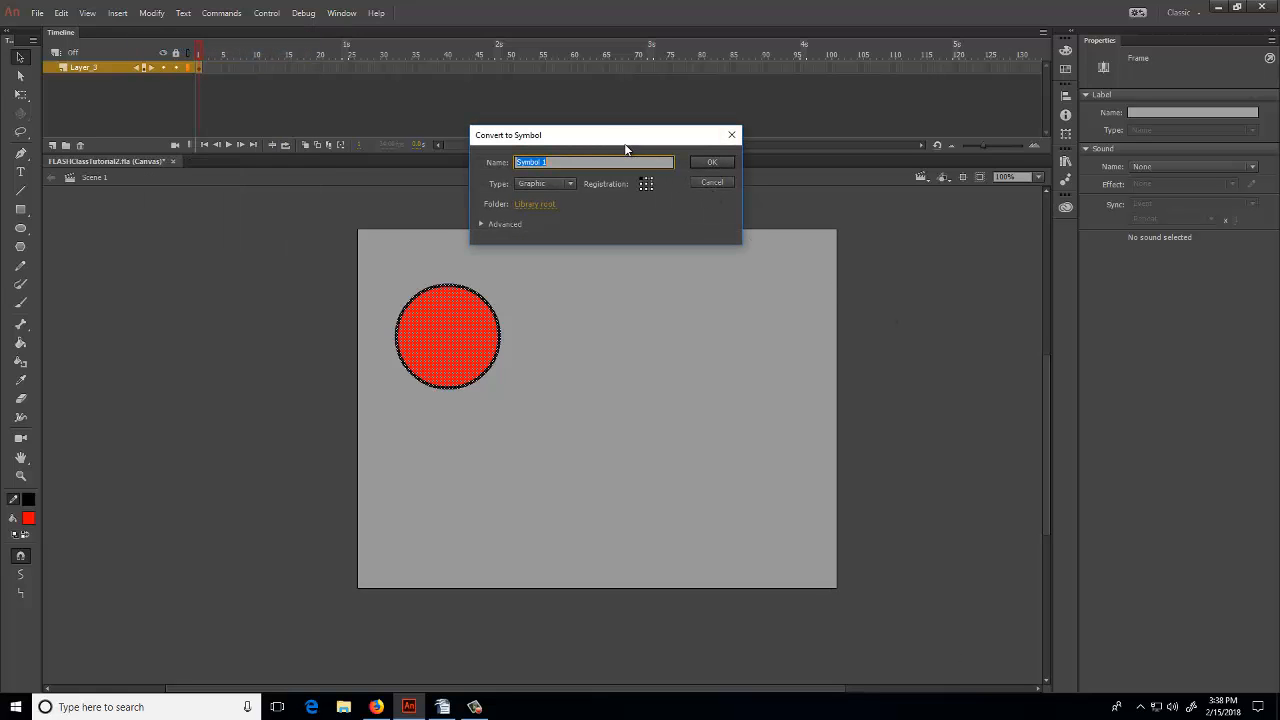
{"action": "left_click_drag", "start_coordinate": [636, 139], "coordinate": [786, 231]}
{"action": "left_click", "coordinate": [716, 276]}
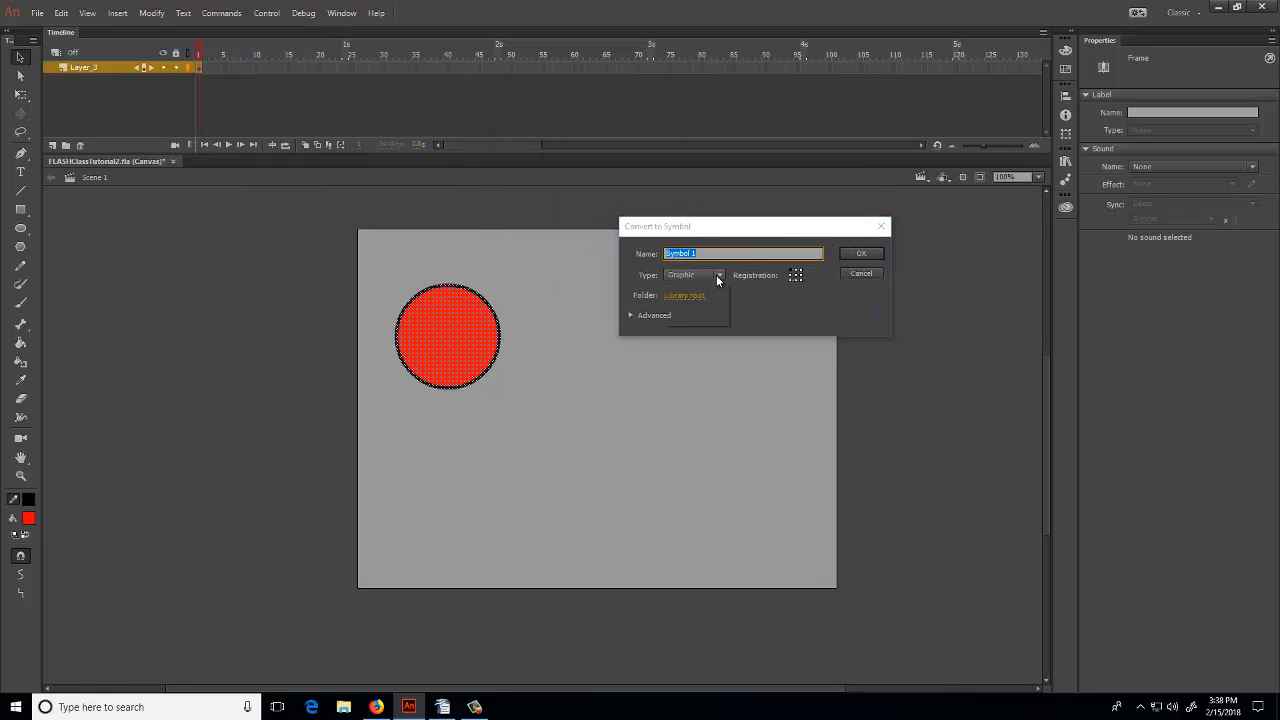
{"action": "left_click", "coordinate": [697, 289]}
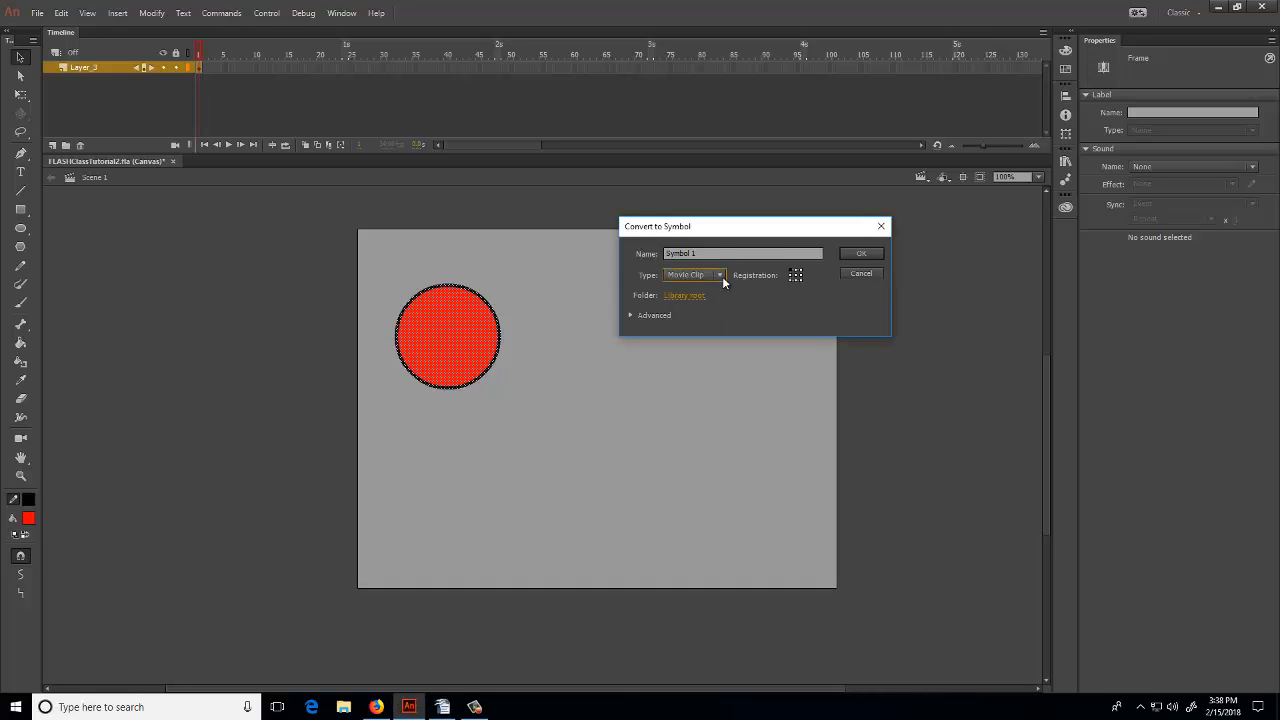
{"action": "left_click", "coordinate": [714, 274]}
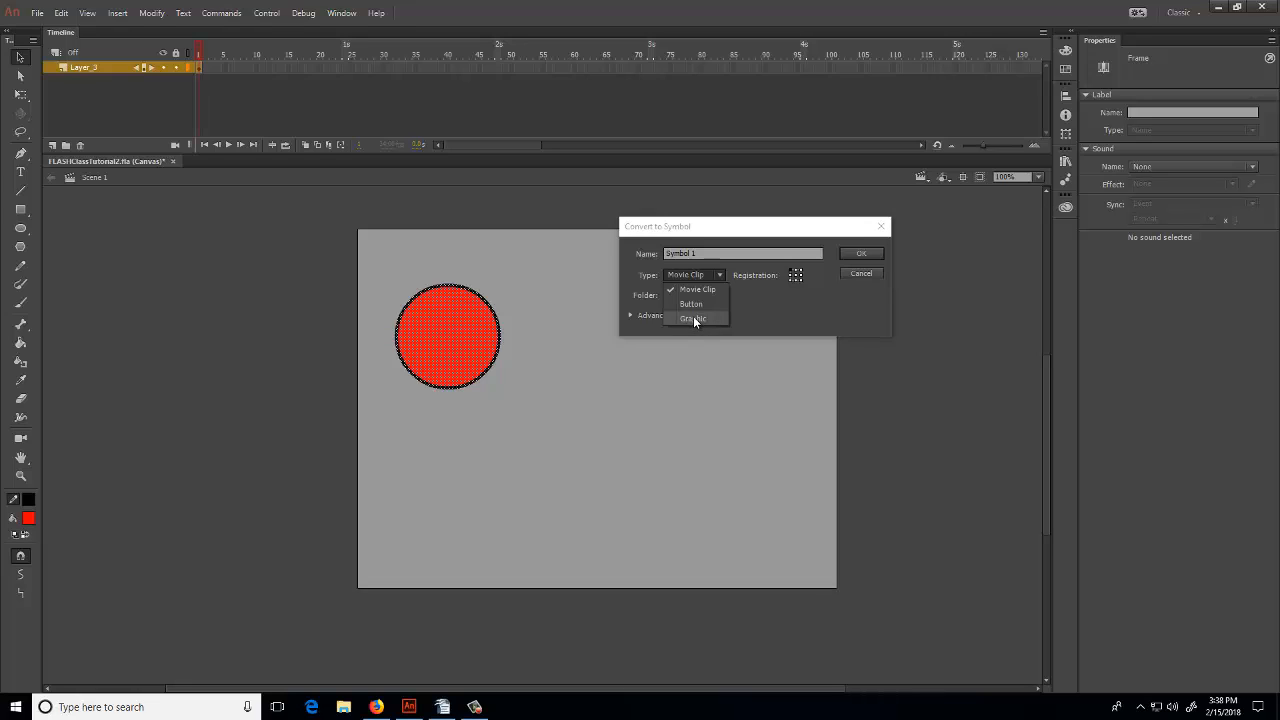
{"action": "left_click", "coordinate": [694, 318]}
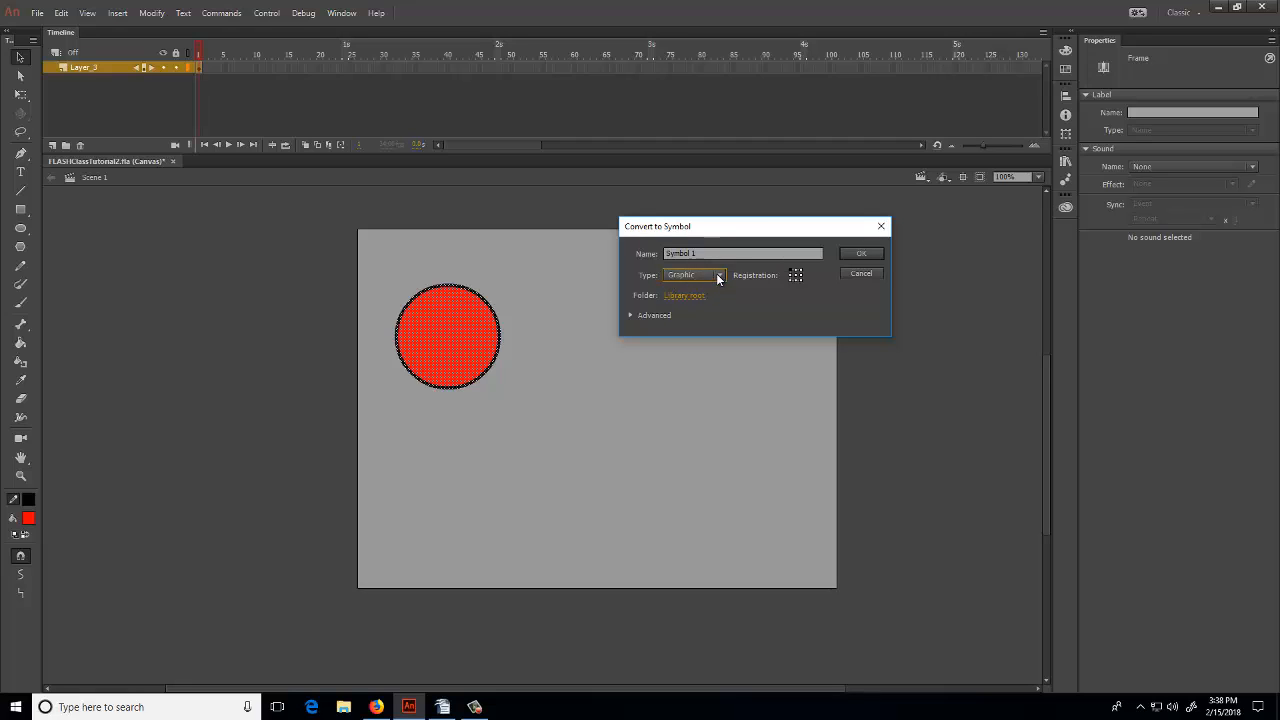
{"action": "left_click", "coordinate": [717, 277]}
{"action": "left_click", "coordinate": [692, 319]}
Name the symbol Ball1, create it, and dismiss the Frame Picker tip
{"action": "left_click_drag", "start_coordinate": [709, 253], "coordinate": [631, 250]}
{"action": "type", "text": "ball"}
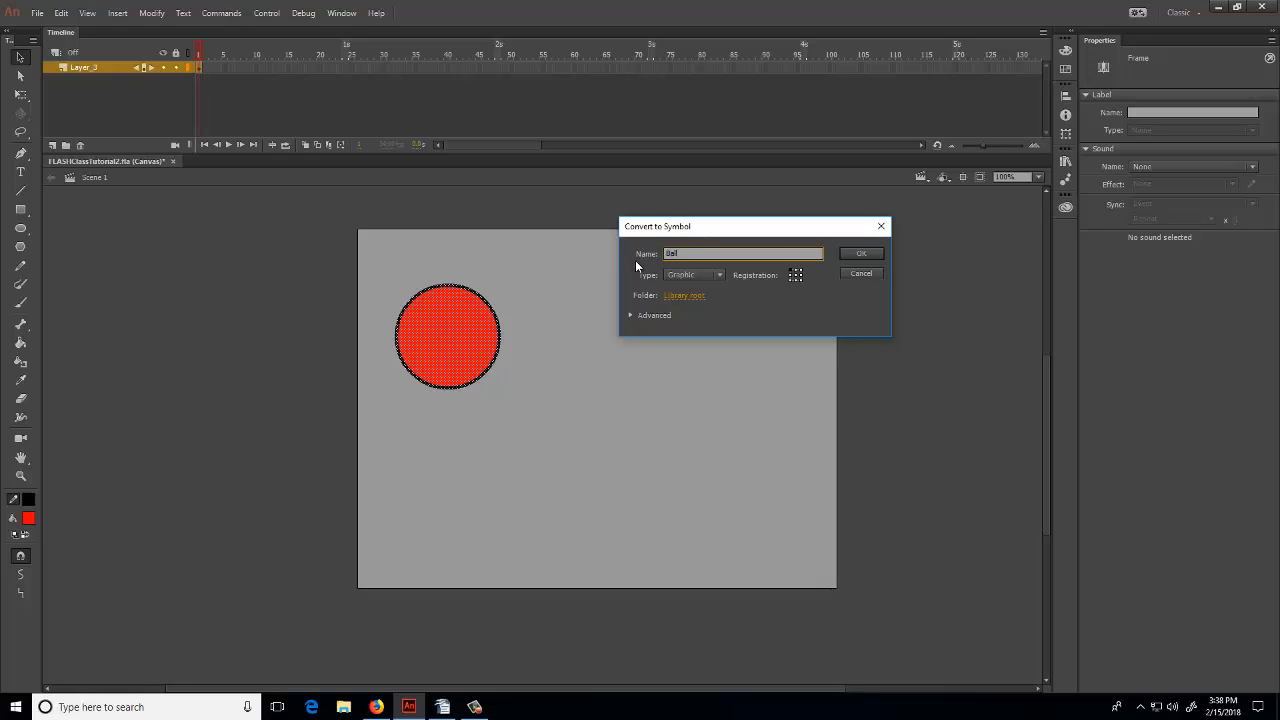
{"action": "type", "text": "1"}
{"action": "left_click", "coordinate": [859, 257]}
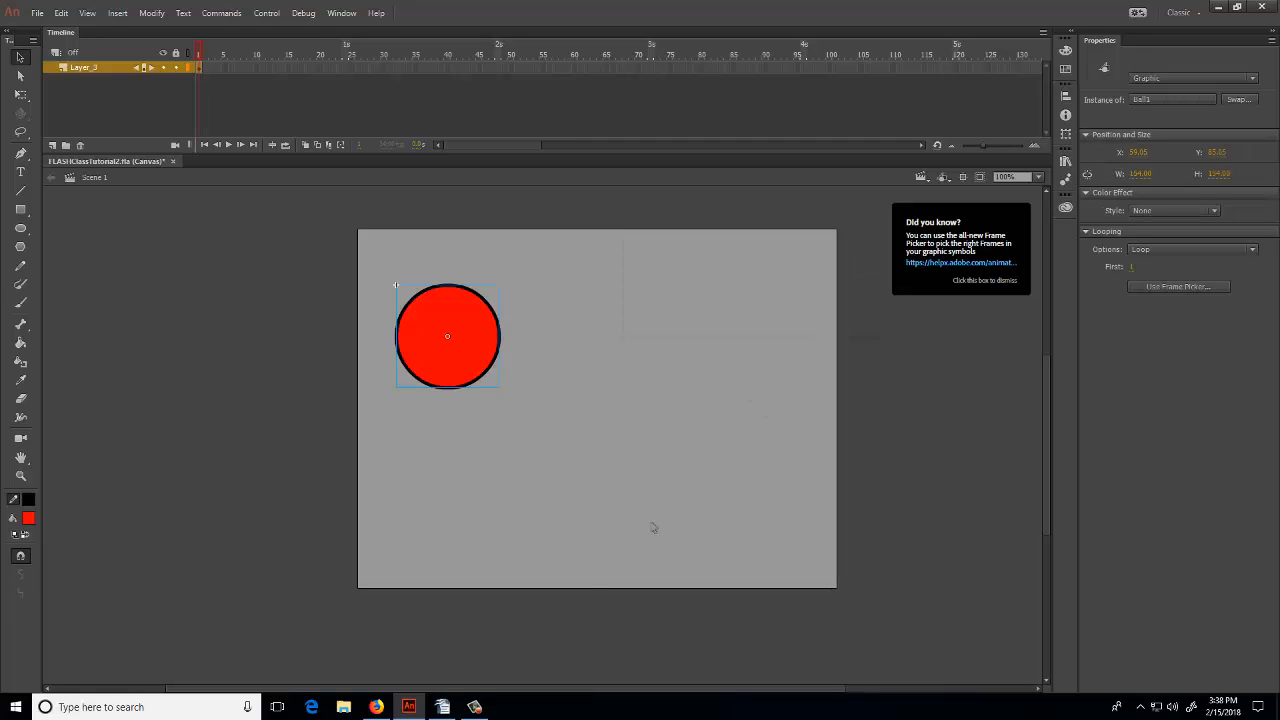
{"action": "left_click", "coordinate": [938, 287]}
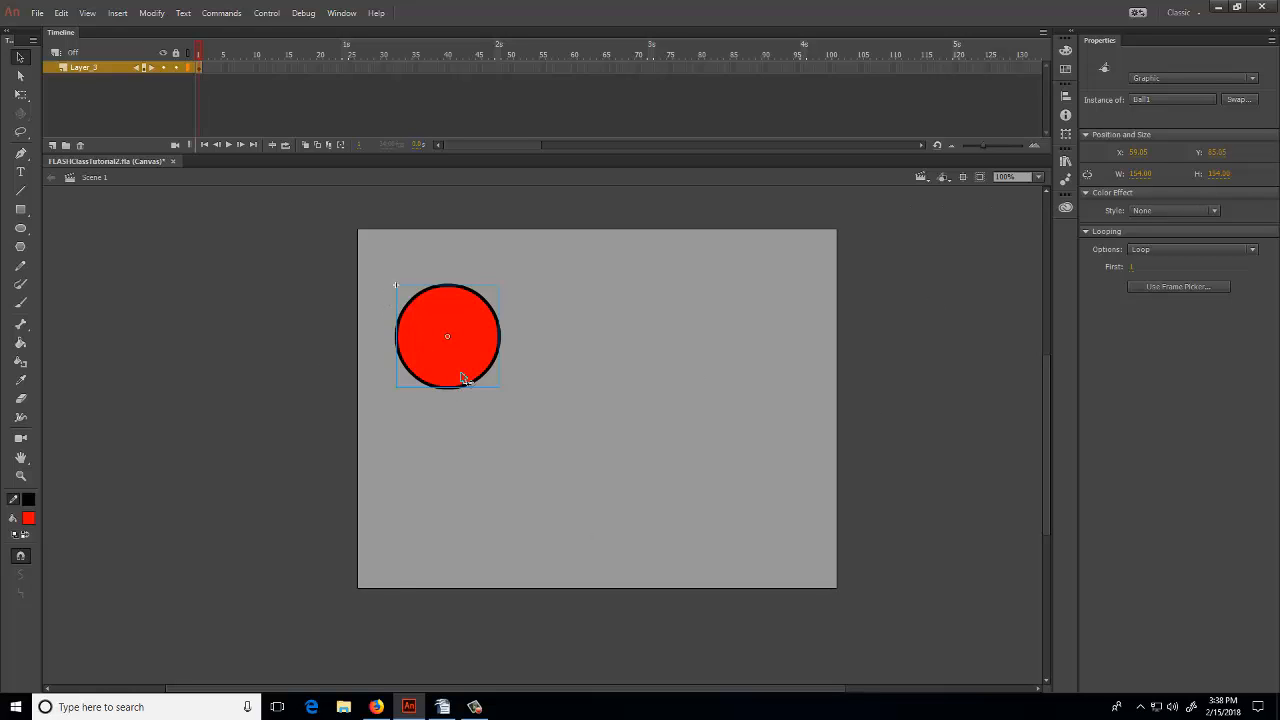
Move the ball instance to the upper middle of the stage and return it to its starting position
{"action": "left_click", "coordinate": [474, 418]}
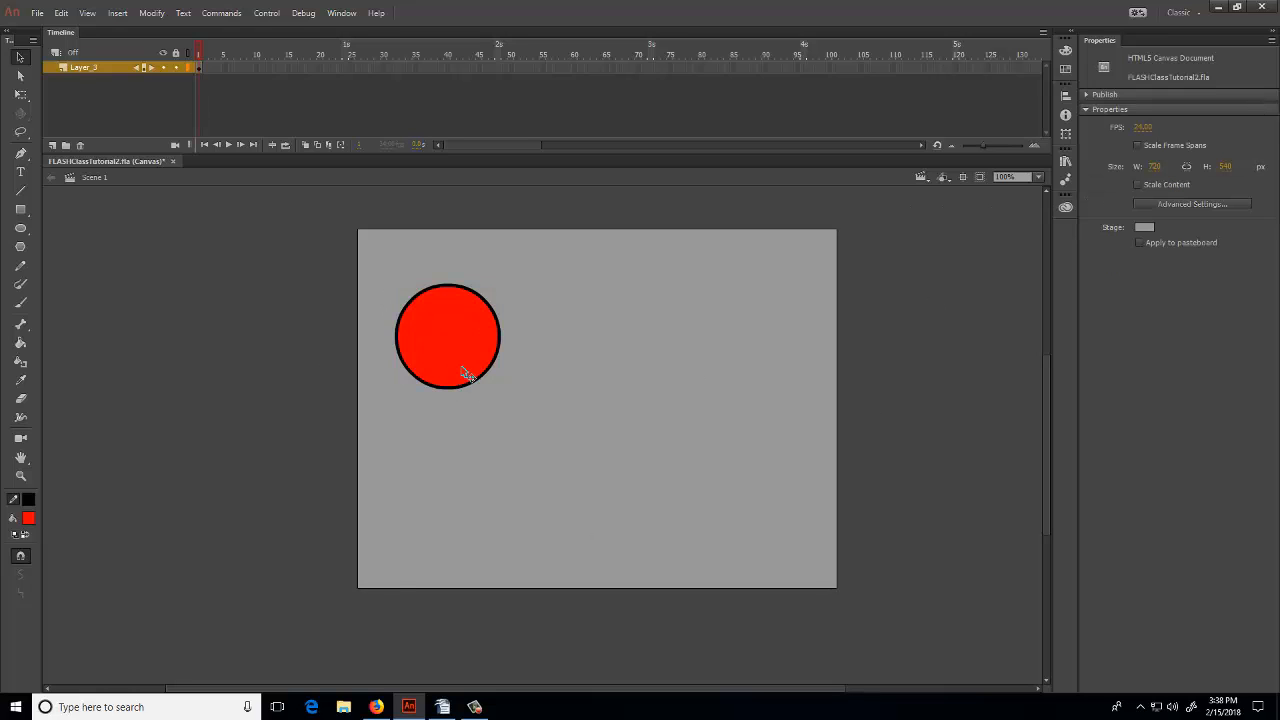
{"action": "left_click", "coordinate": [468, 377]}
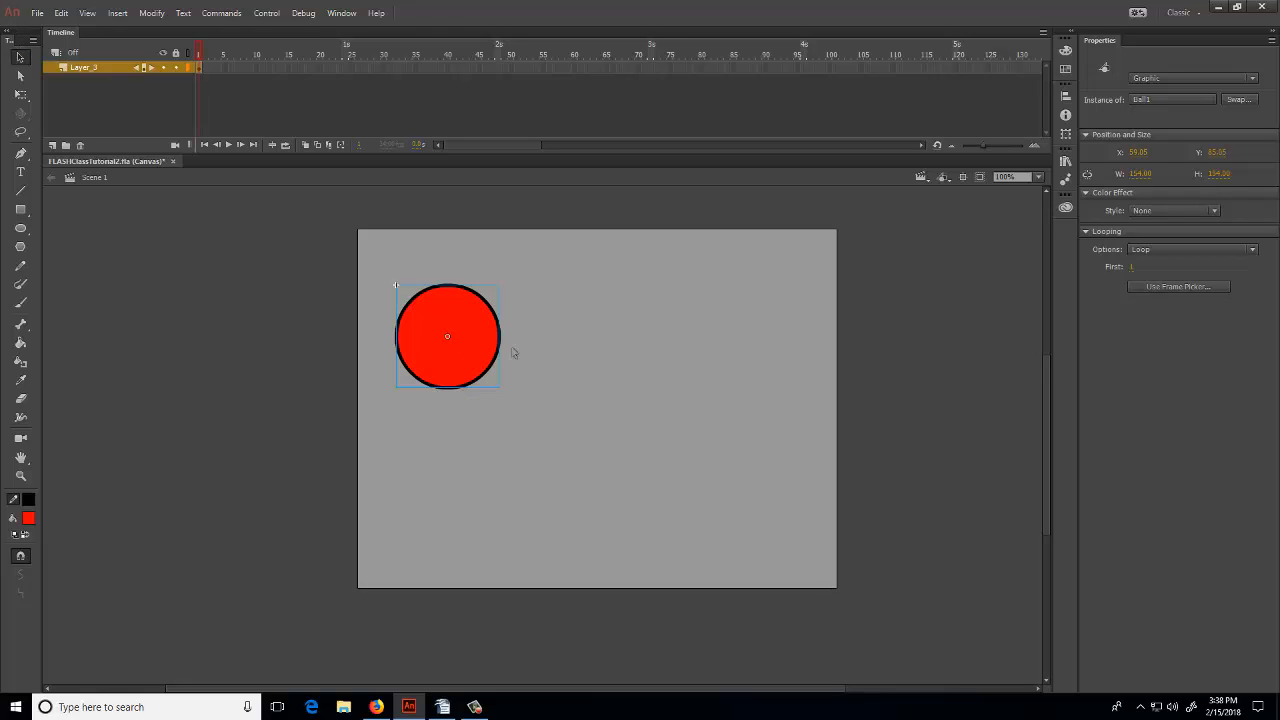
{"action": "left_click_drag", "start_coordinate": [485, 365], "coordinate": [556, 382]}
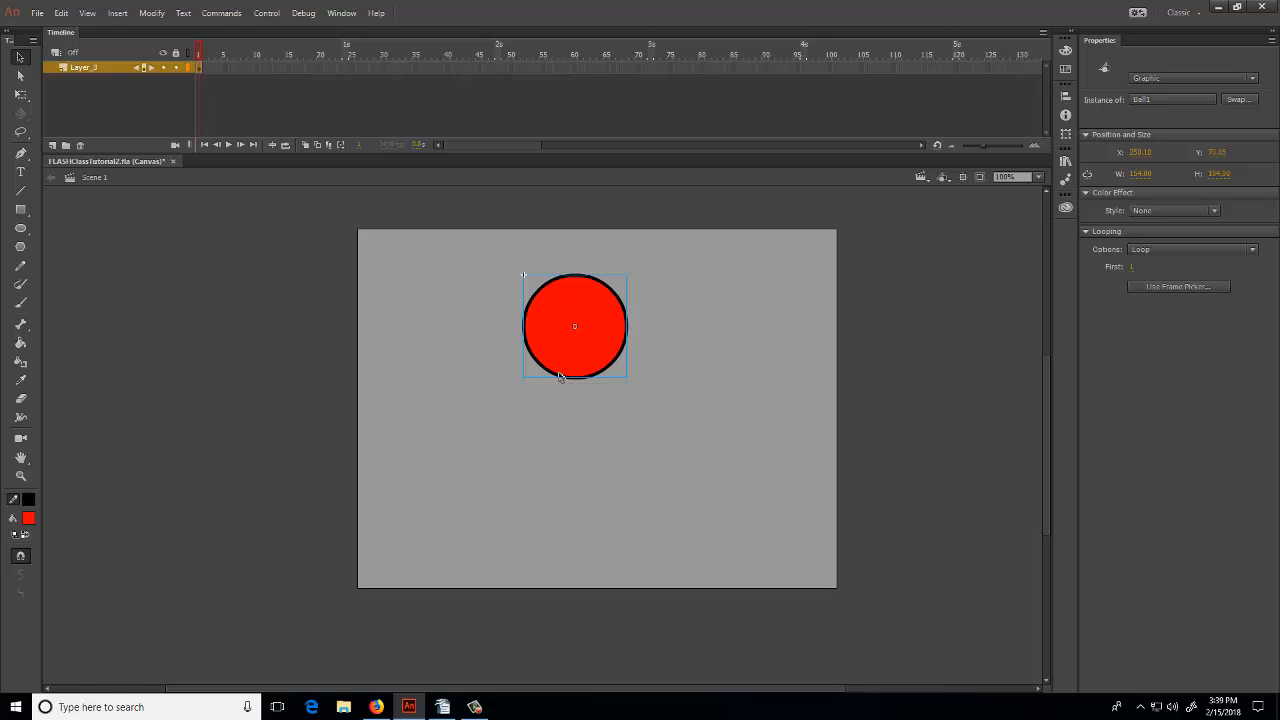
{"action": "left_click_drag", "start_coordinate": [523, 333], "coordinate": [395, 343]}
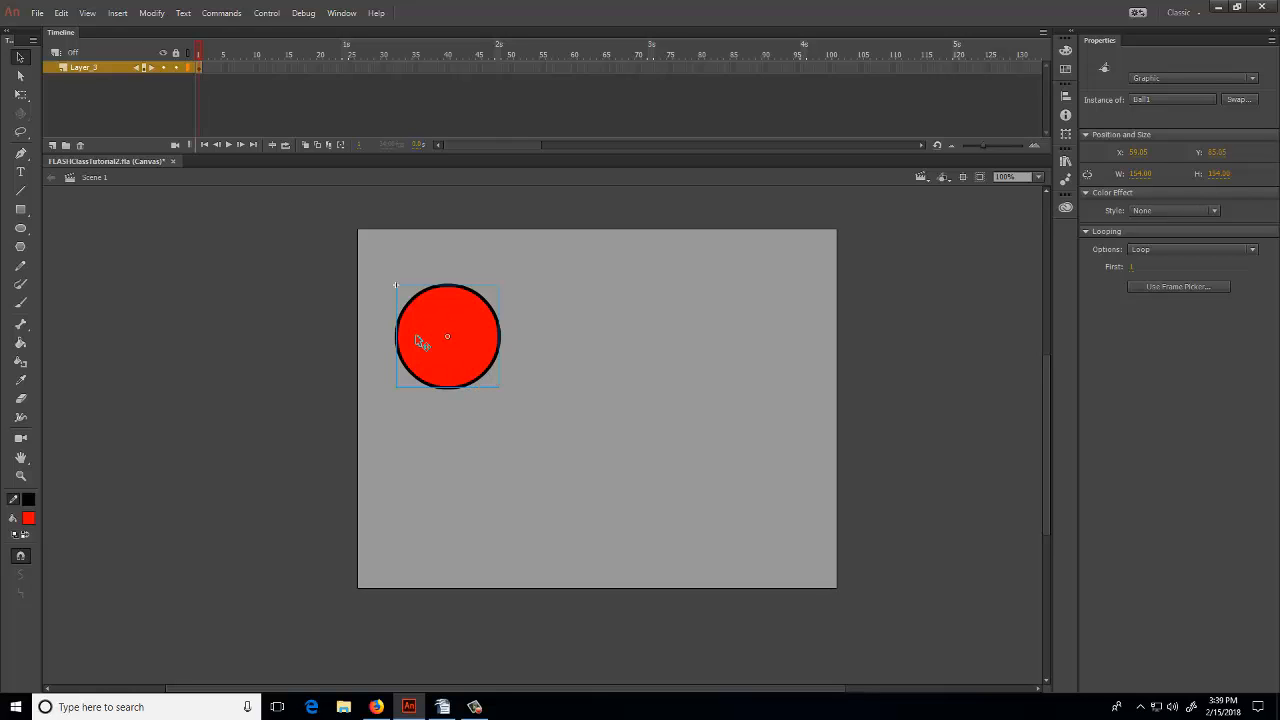
Show the document's library, examine the stored Ball1 symbol, and collapse the library again
{"action": "left_click", "coordinate": [19, 58]}
{"action": "left_click", "coordinate": [1066, 162]}
{"action": "left_click", "coordinate": [341, 13]}
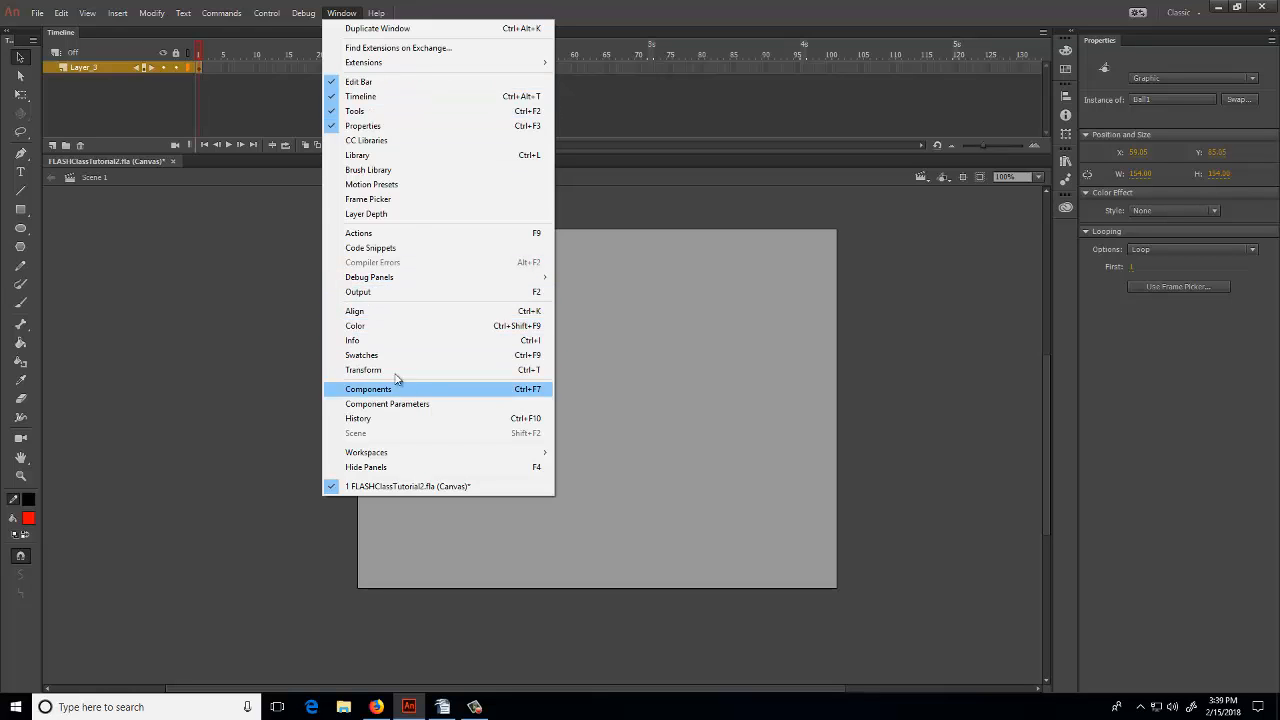
{"action": "left_click", "coordinate": [374, 156]}
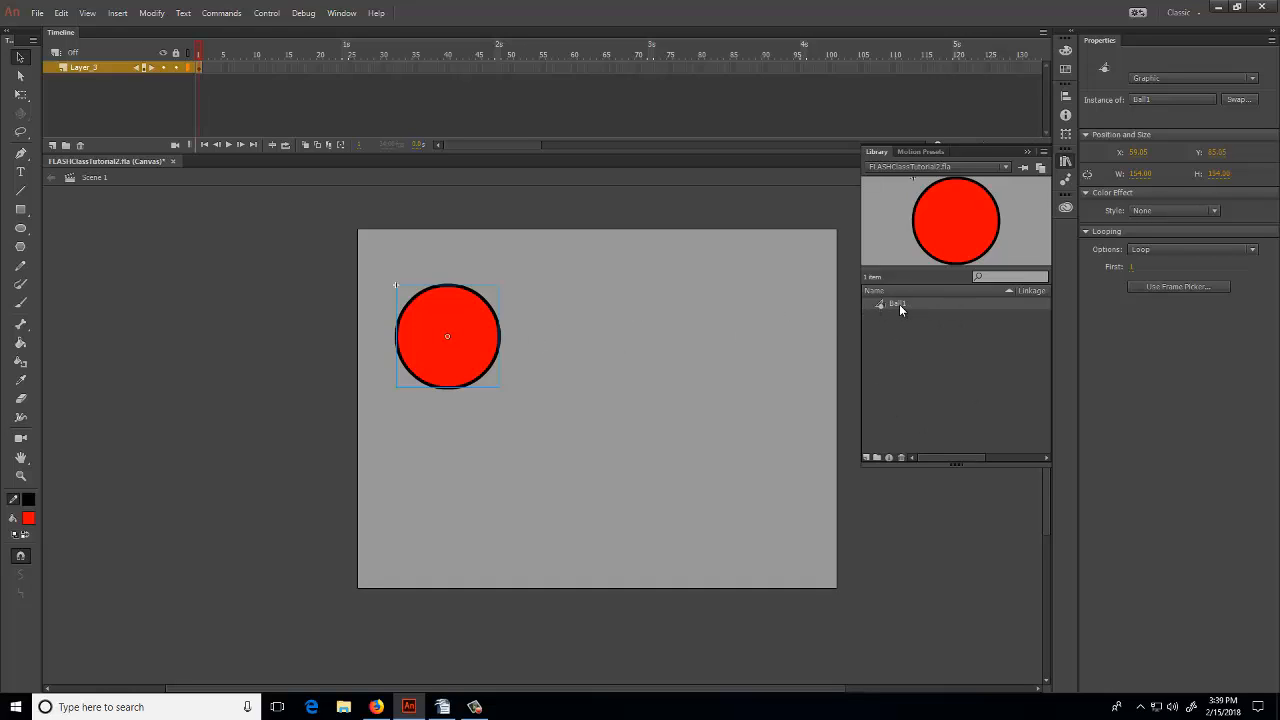
{"action": "left_click_drag", "start_coordinate": [902, 308], "coordinate": [505, 336]}
{"action": "left_click", "coordinate": [1027, 151]}
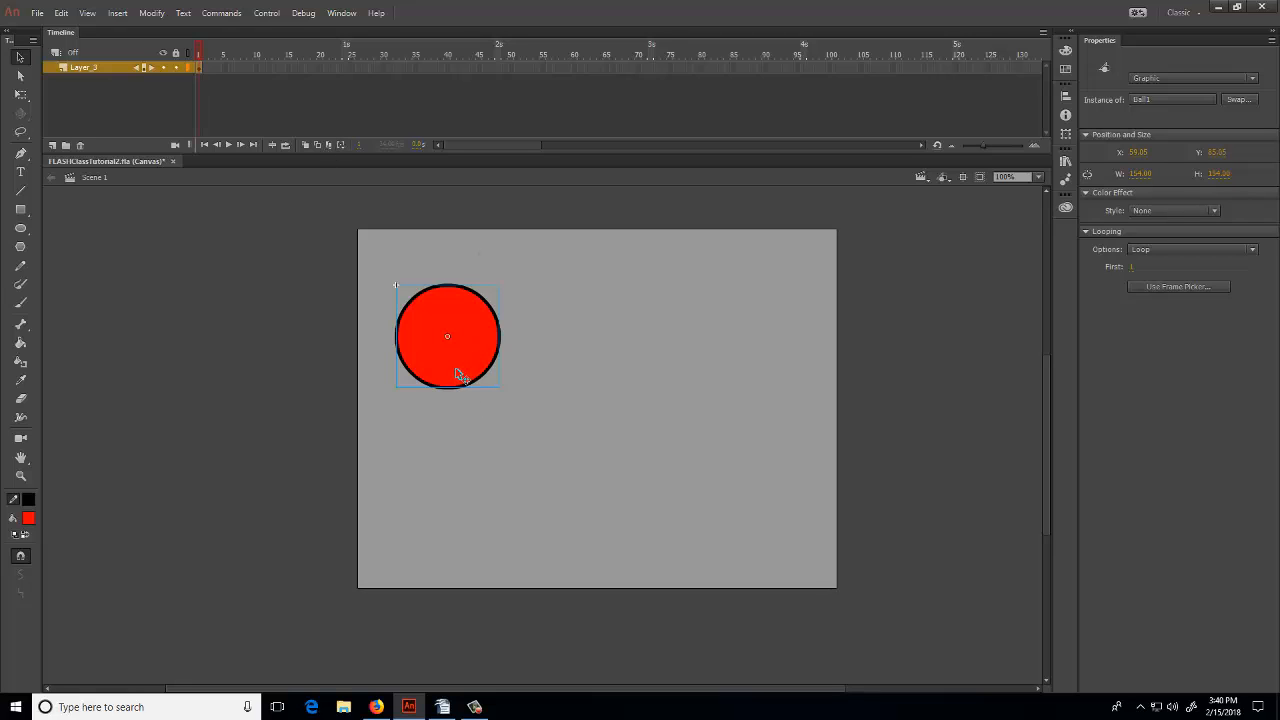
Move the ball closer to the stage's upper-left corner, at about X 30, Y 35
{"action": "left_click_drag", "start_coordinate": [455, 362], "coordinate": [443, 336]}
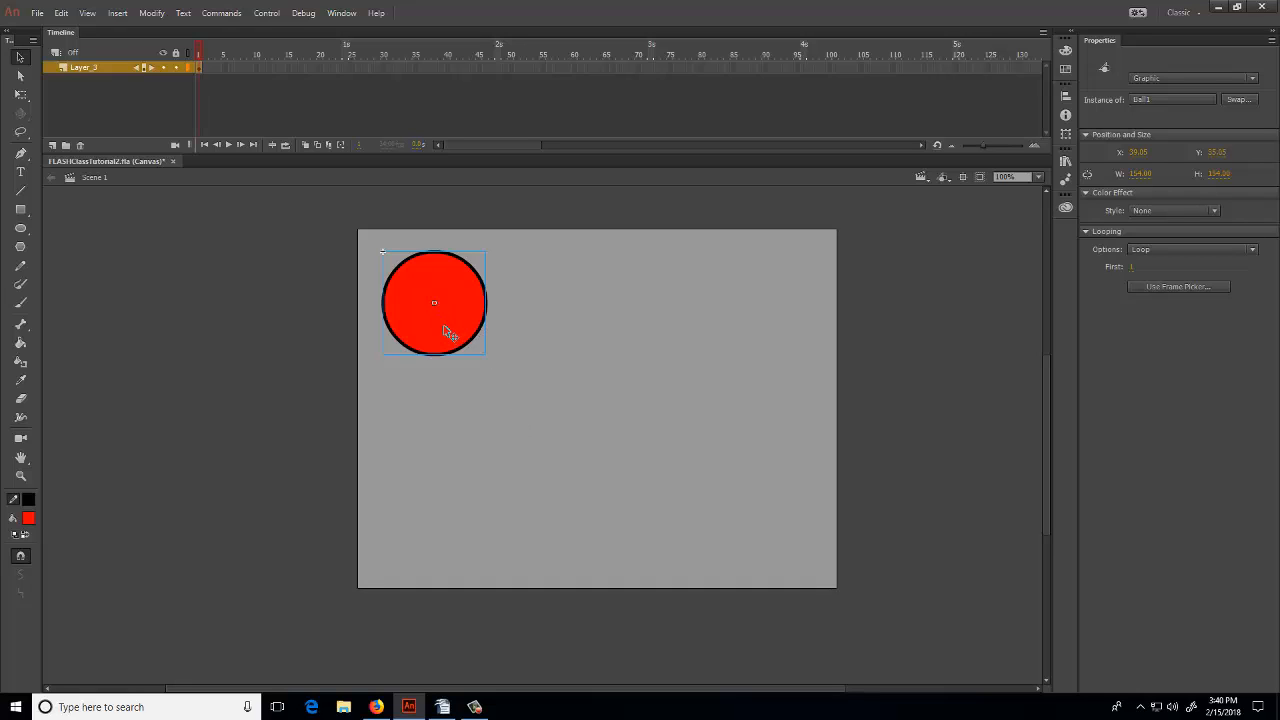
{"action": "left_click_drag", "start_coordinate": [445, 328], "coordinate": [440, 330]}
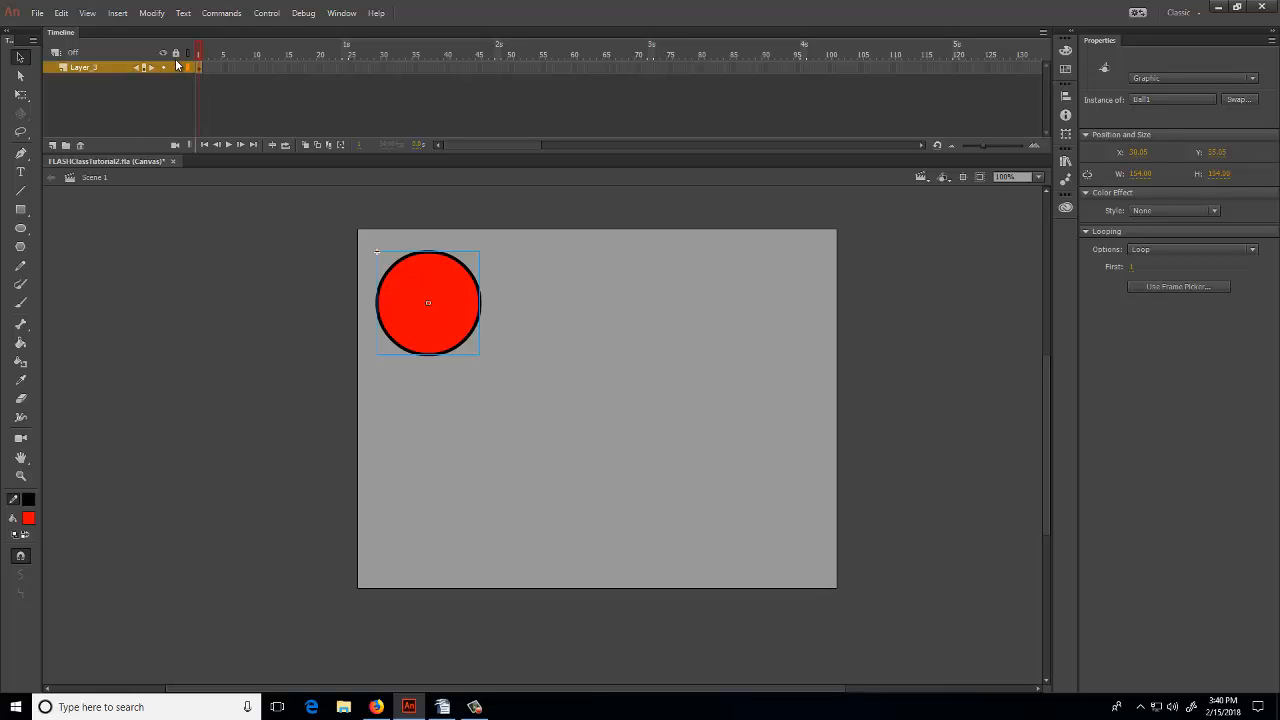
Insert a keyframe at frame 10 and move the ball in it to the stage's bottom edge, at about X 238, Y 385
{"action": "left_click", "coordinate": [257, 66]}
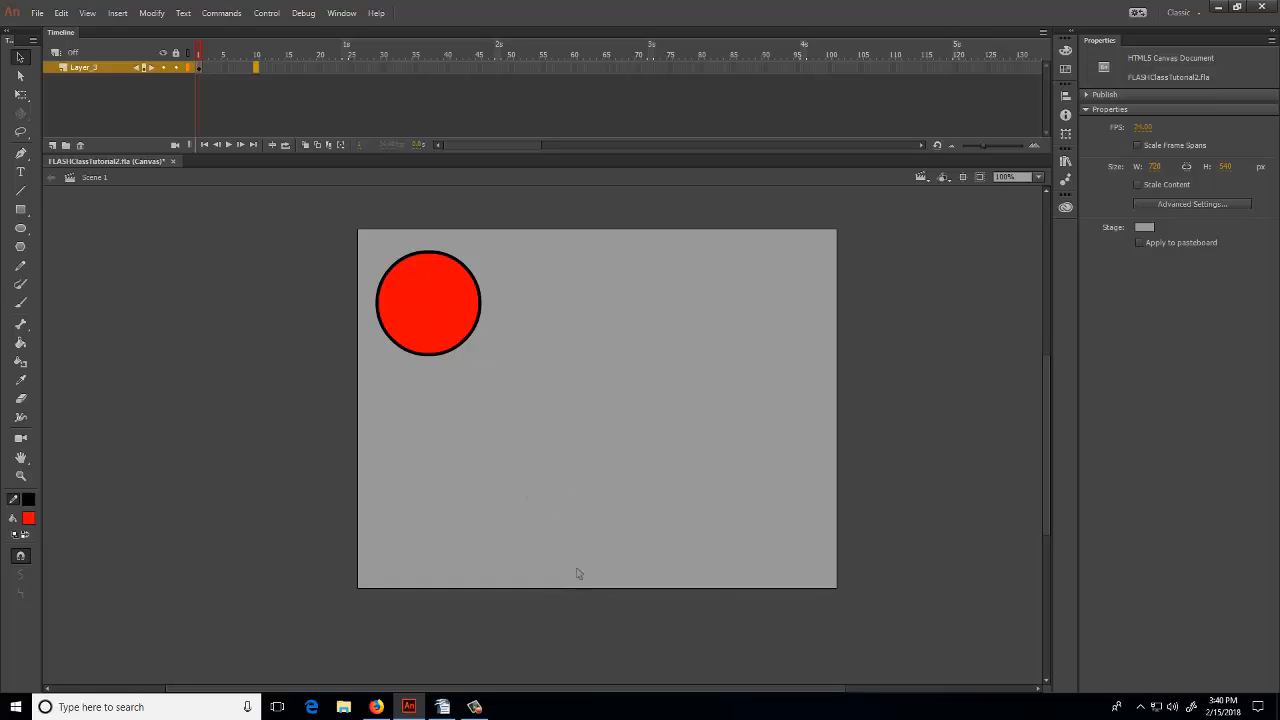
{"action": "left_click", "coordinate": [442, 304]}
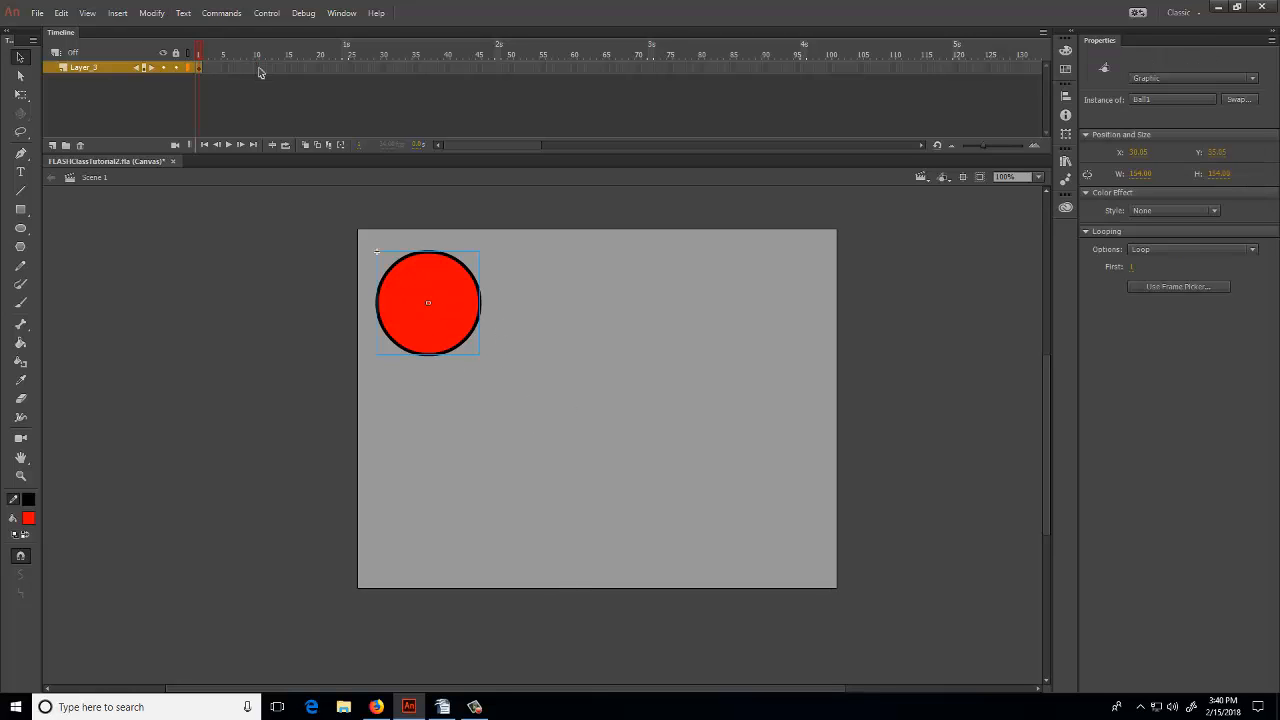
{"action": "left_click", "coordinate": [352, 232]}
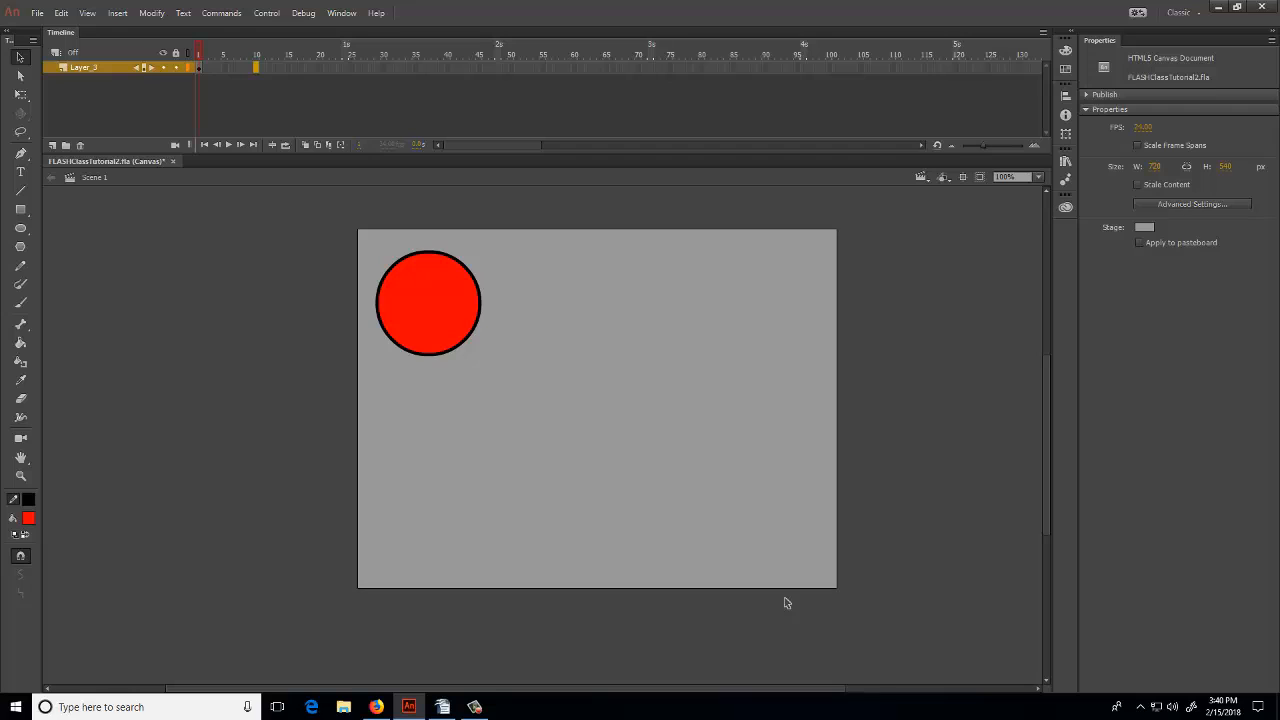
{"action": "key", "text": "F6"}
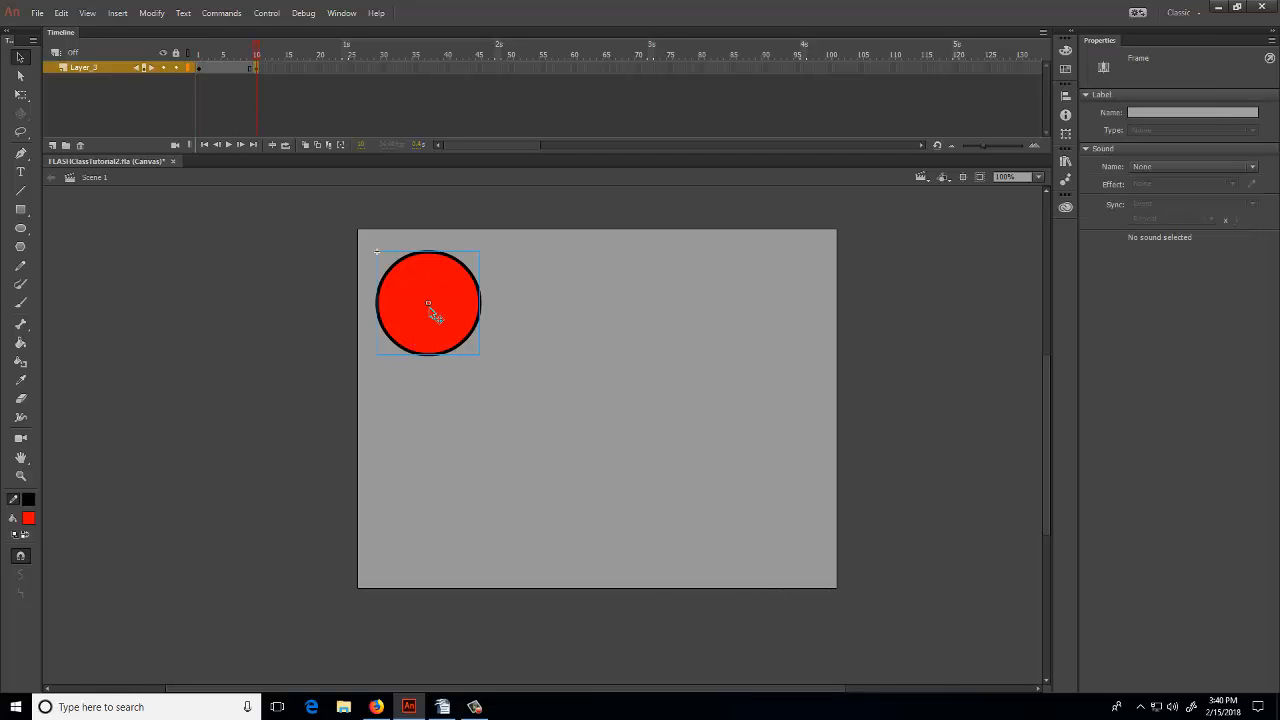
{"action": "left_click_drag", "start_coordinate": [445, 326], "coordinate": [581, 558]}
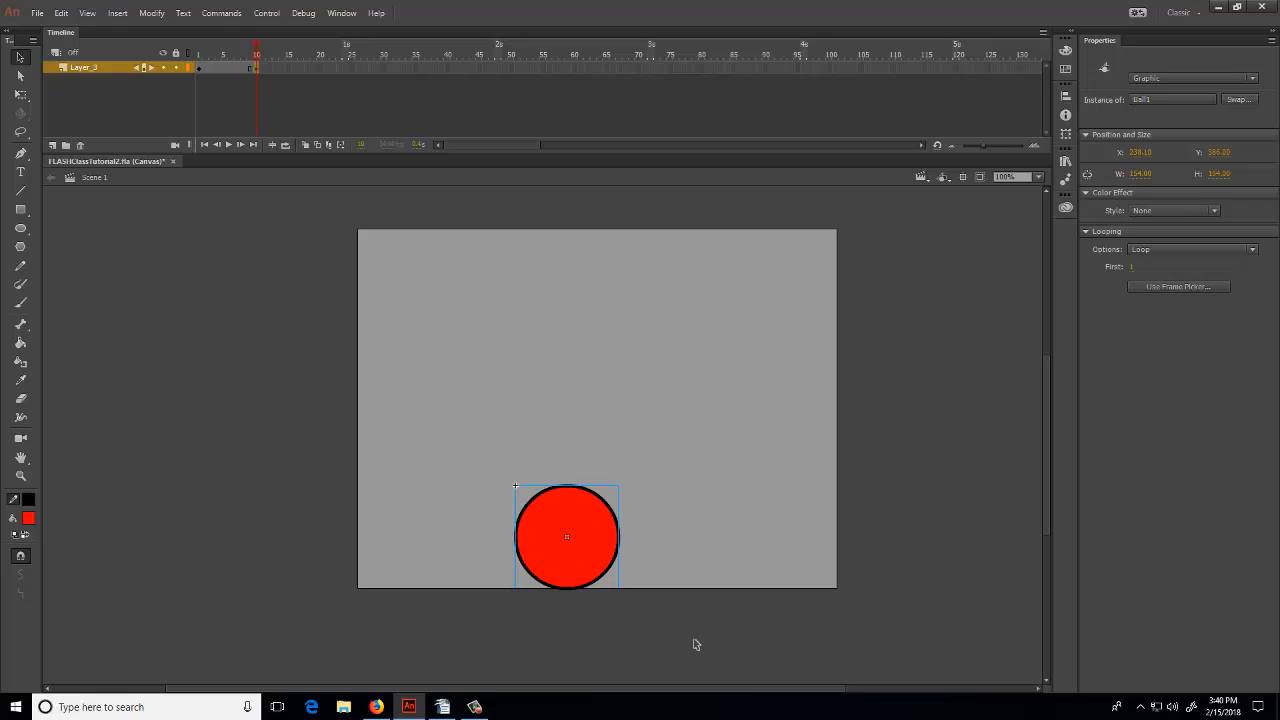
Create a classic tween between the keyframes at frames 1 and 10 and scrub through the ball's motion
{"action": "left_click_drag", "start_coordinate": [258, 55], "coordinate": [197, 75]}
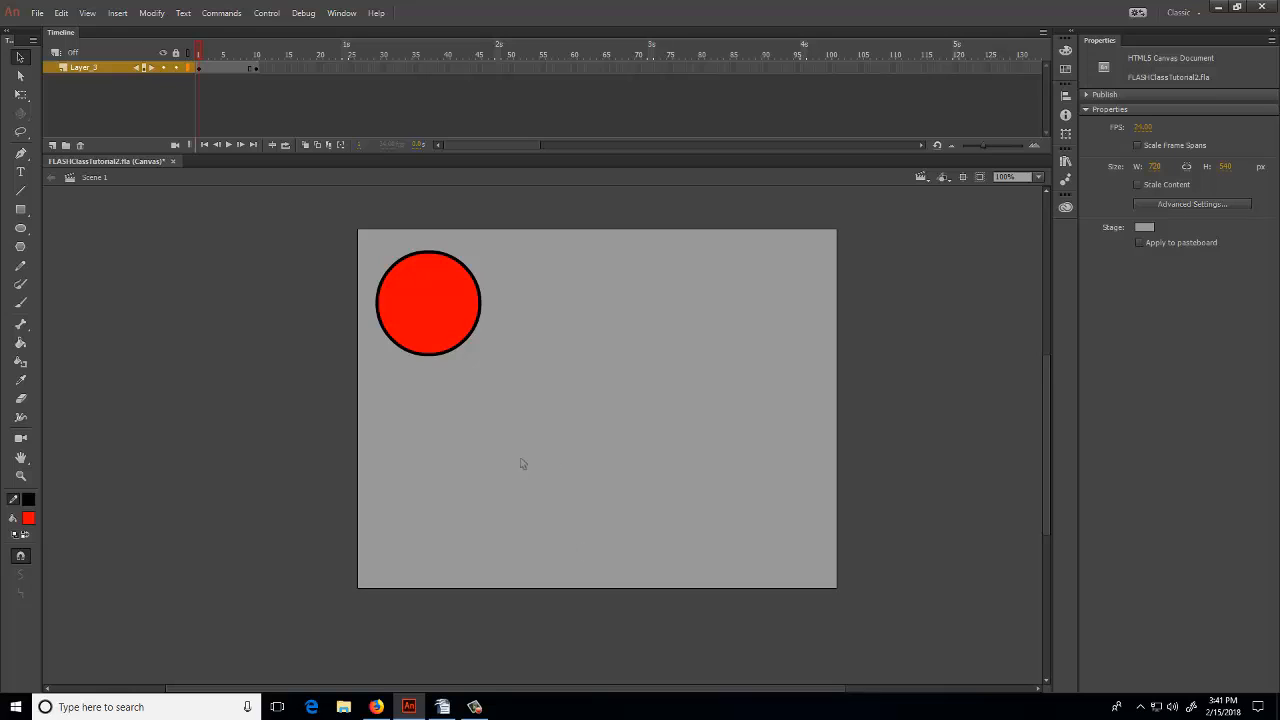
{"action": "left_click", "coordinate": [199, 69]}
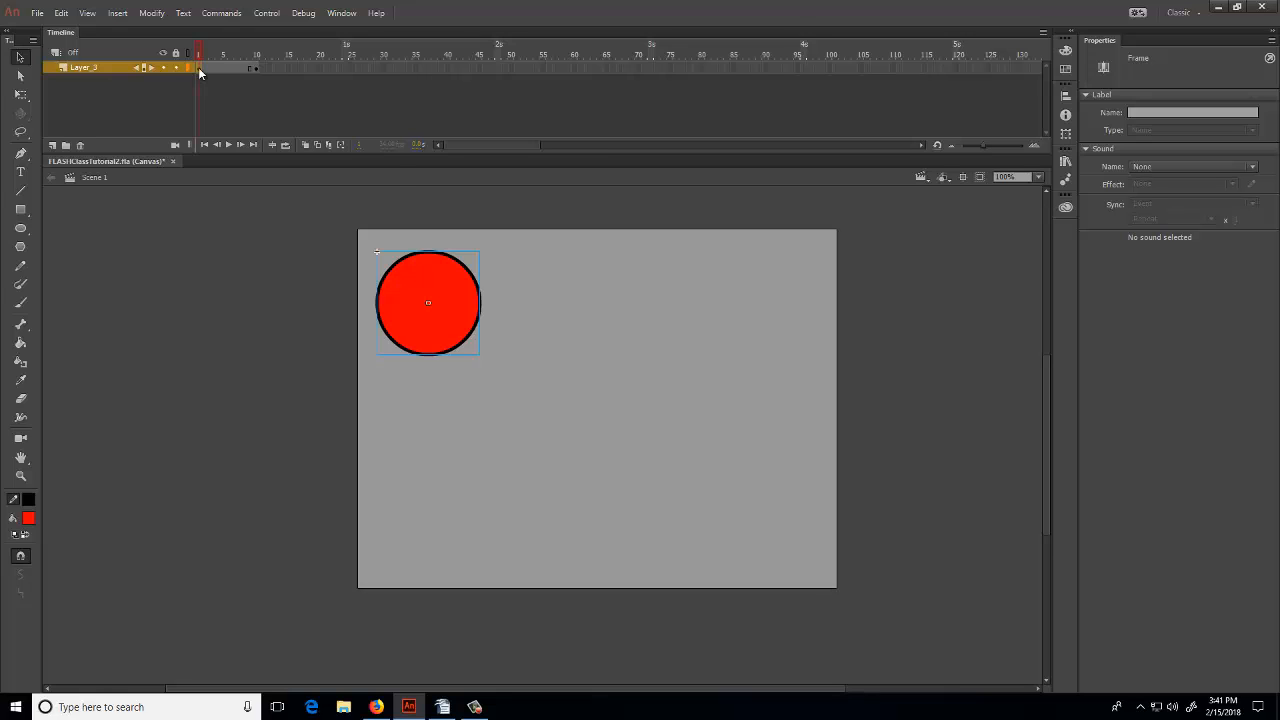
{"action": "right_click", "coordinate": [199, 71]}
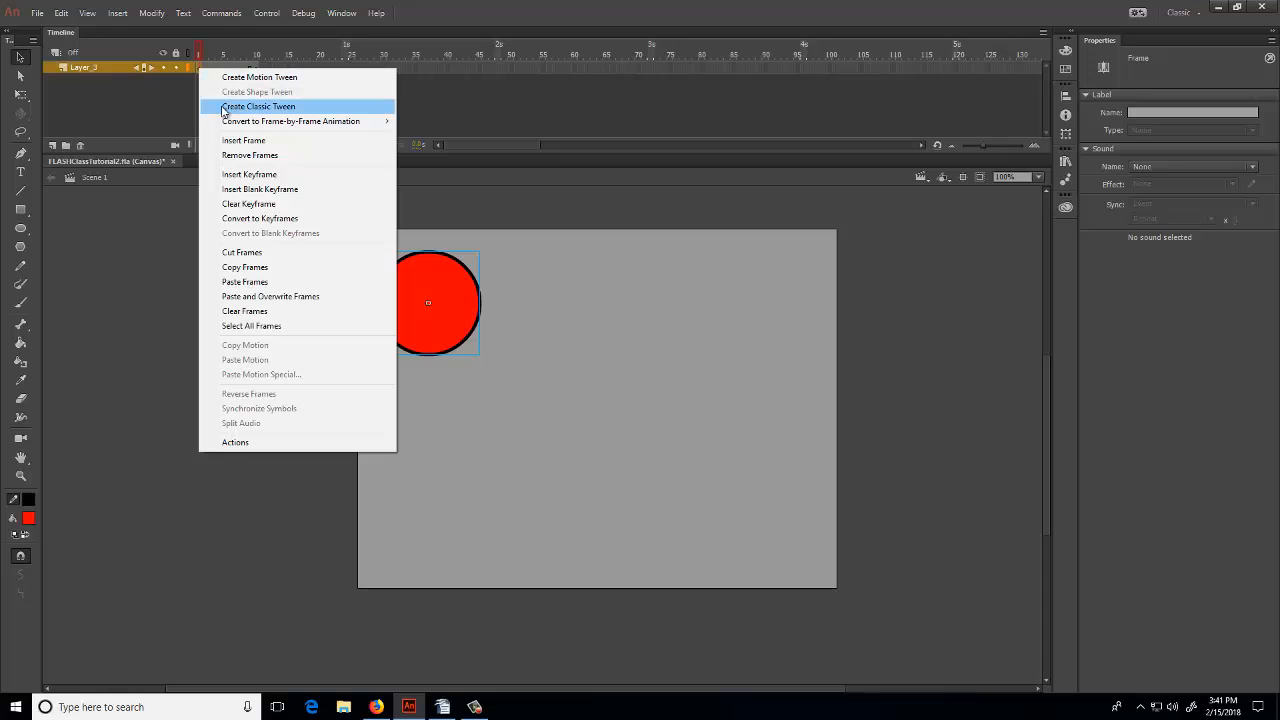
{"action": "left_click", "coordinate": [232, 108]}
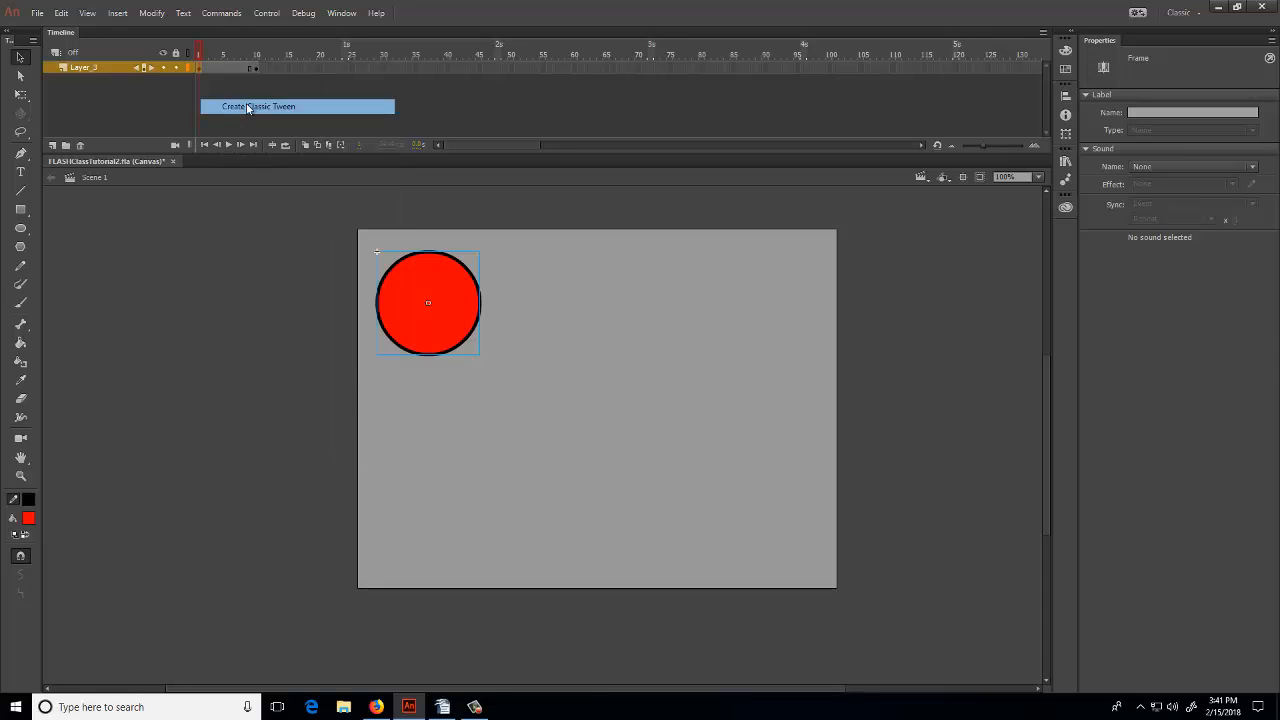
{"action": "left_click", "coordinate": [912, 290]}
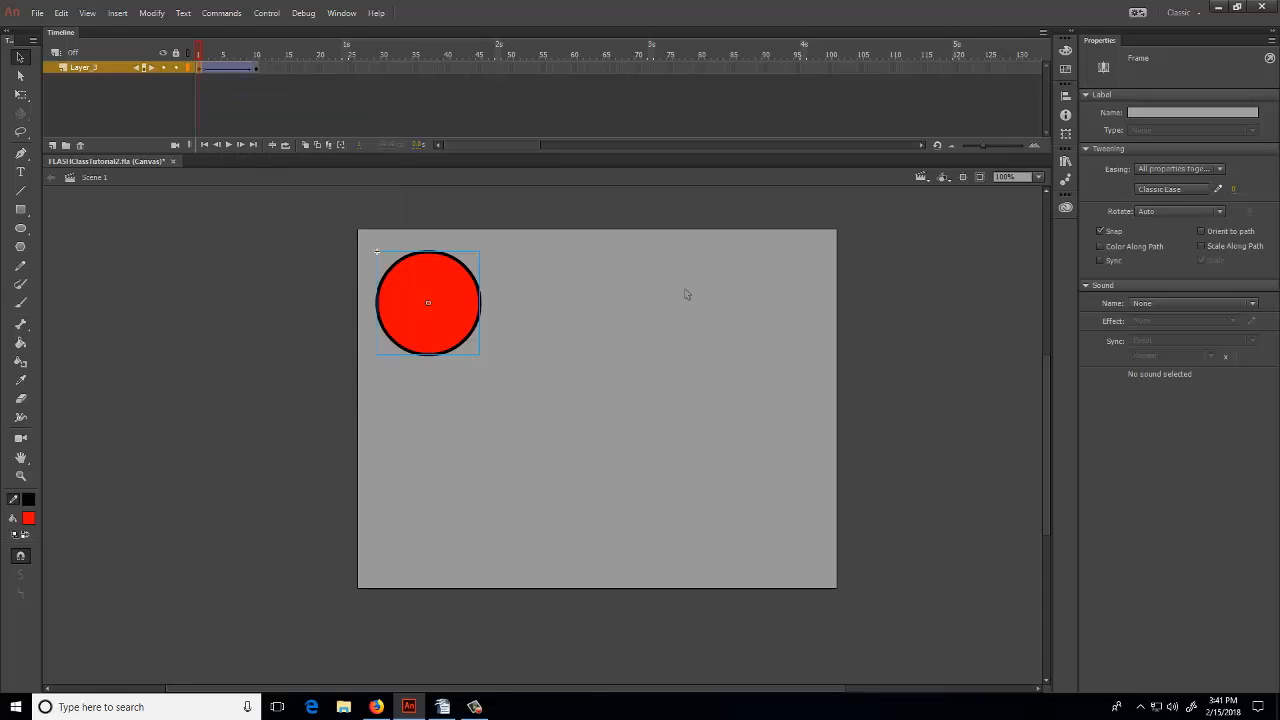
{"action": "left_click", "coordinate": [199, 50]}
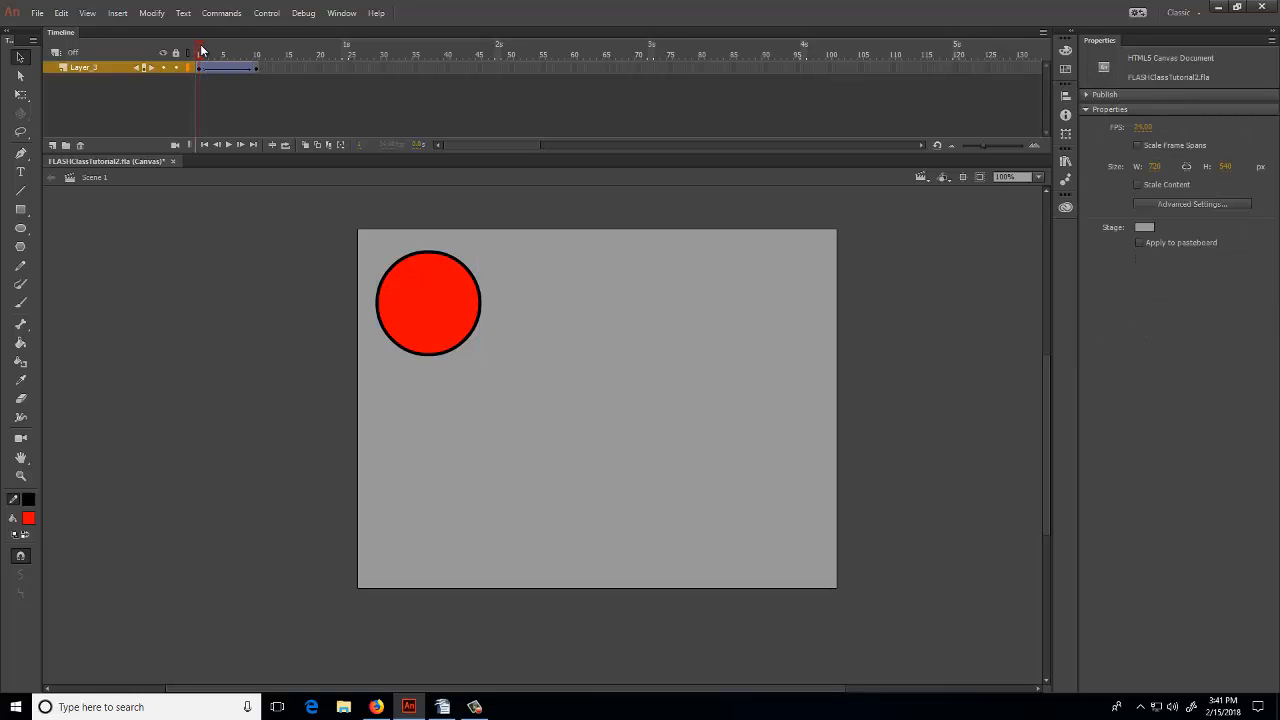
{"action": "left_click_drag", "start_coordinate": [200, 50], "coordinate": [148, 78]}
Insert a keyframe at frame 20 and move the ball in it to the stage's upper-right area, at about X 462, Y 62
{"action": "left_click", "coordinate": [320, 68]}
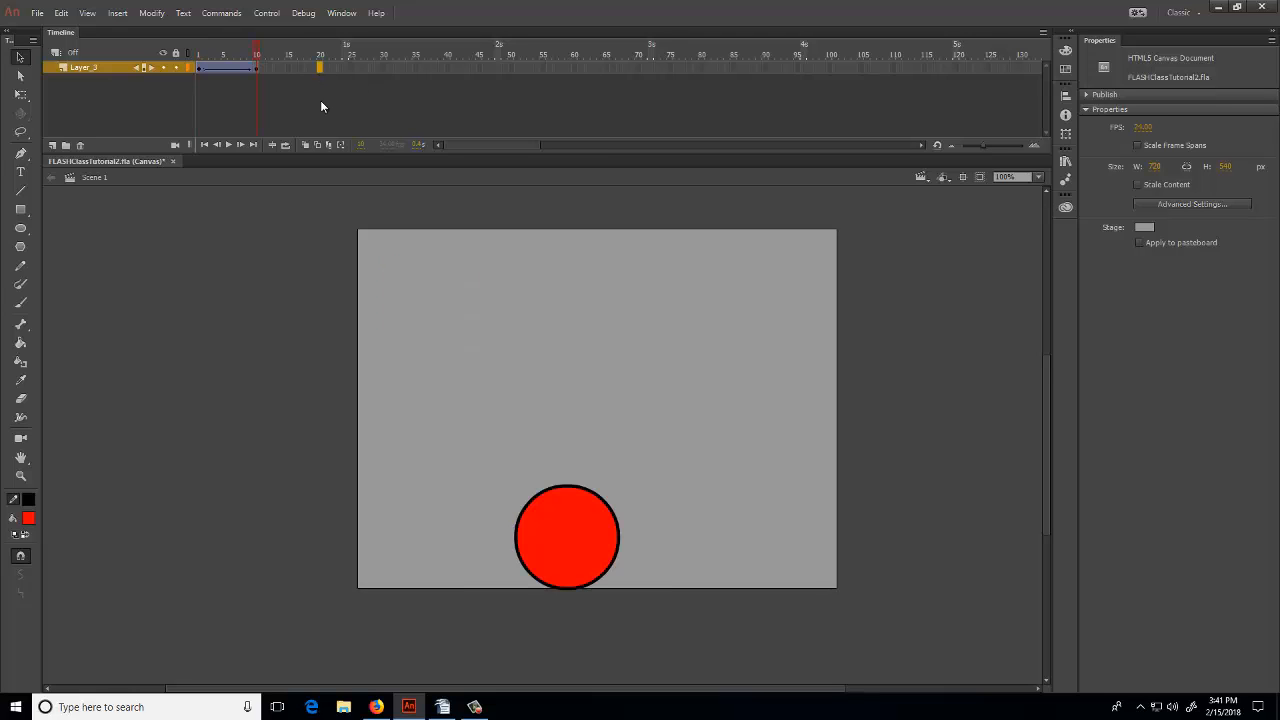
{"action": "key", "text": "F6"}
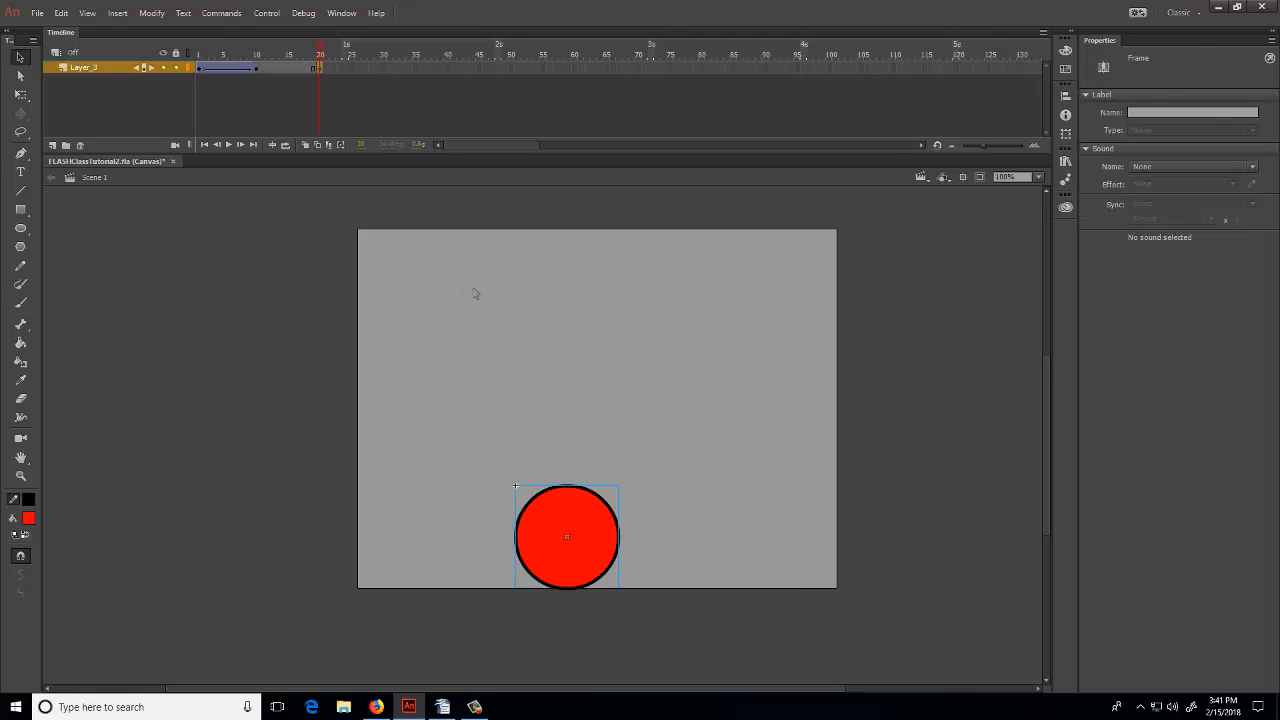
{"action": "left_click_drag", "start_coordinate": [566, 546], "coordinate": [718, 343]}
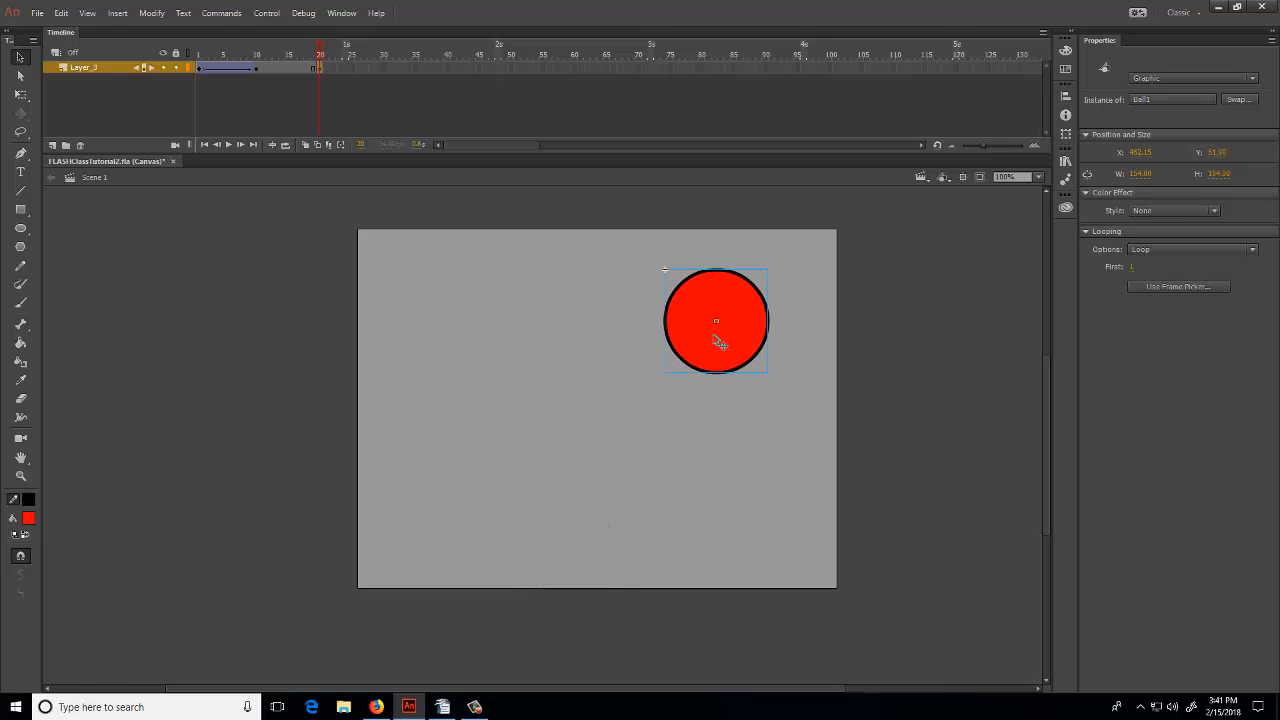
Create a classic tween from the frame 10 keyframe to frame 20 and play the animation from frame 1
{"action": "left_click", "coordinate": [258, 70]}
{"action": "right_click", "coordinate": [258, 73]}
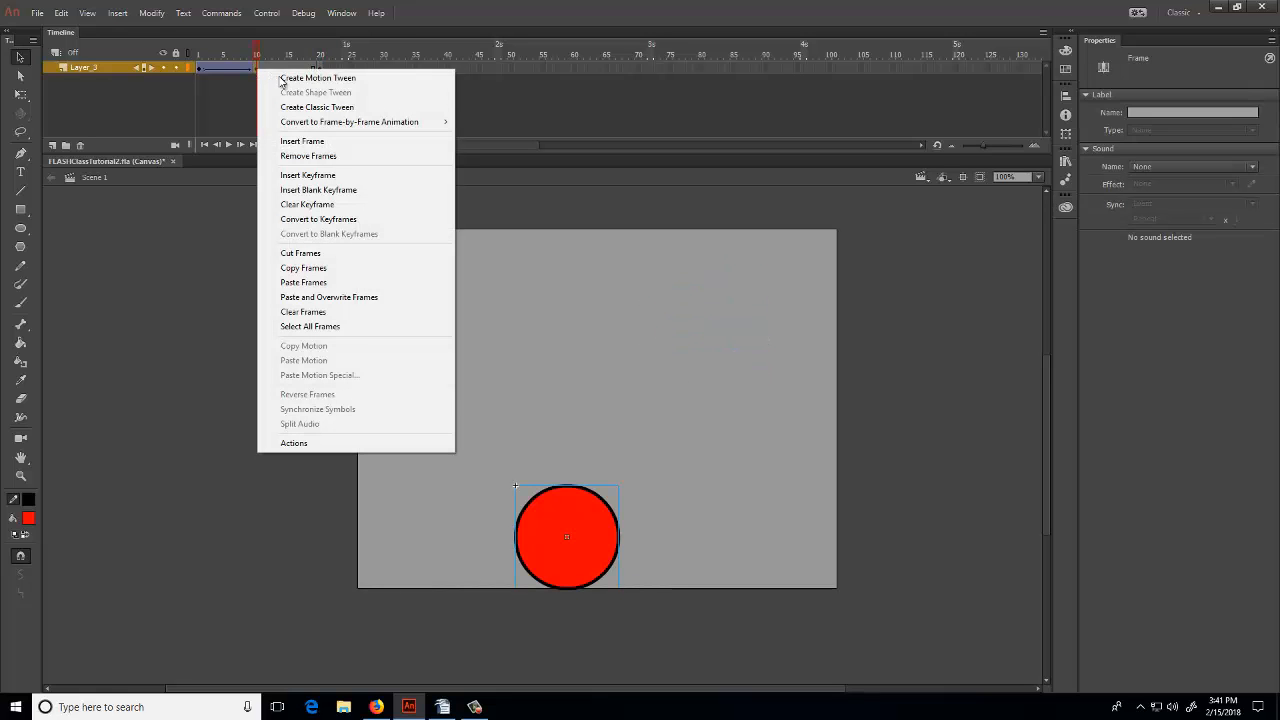
{"action": "left_click", "coordinate": [305, 107]}
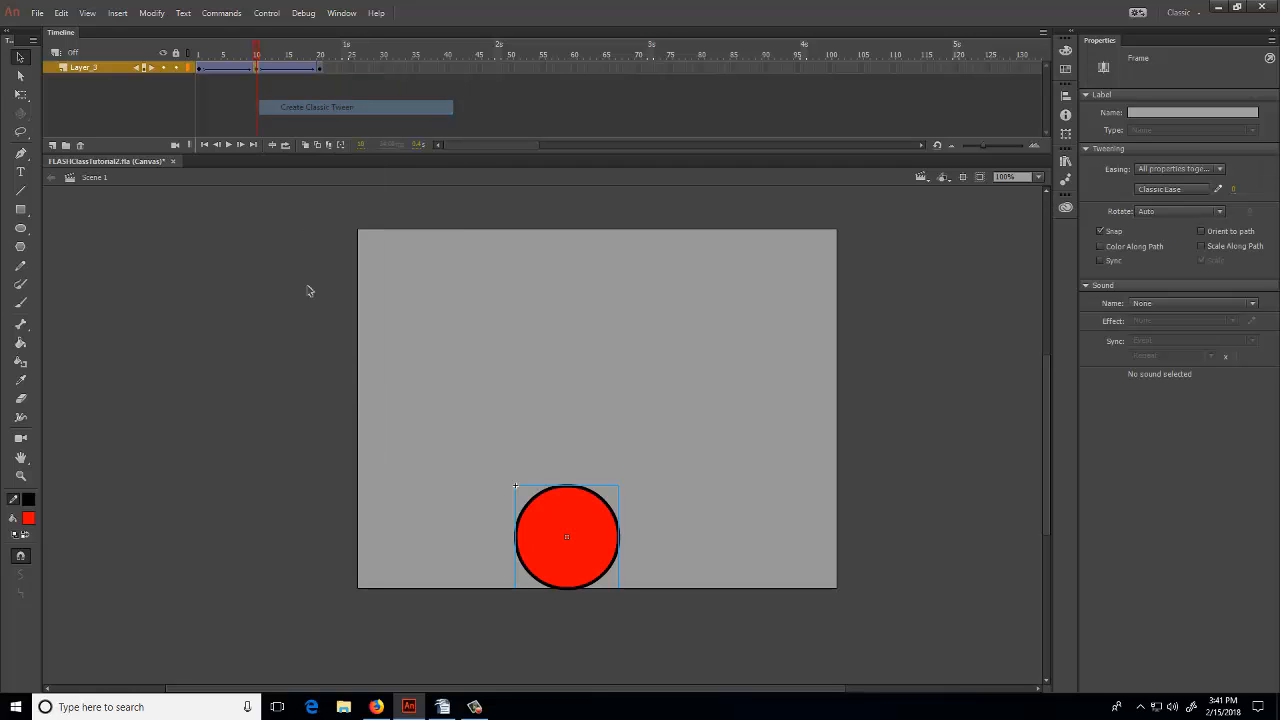
{"action": "left_click", "coordinate": [255, 48]}
{"action": "left_click_drag", "start_coordinate": [255, 48], "coordinate": [157, 64]}
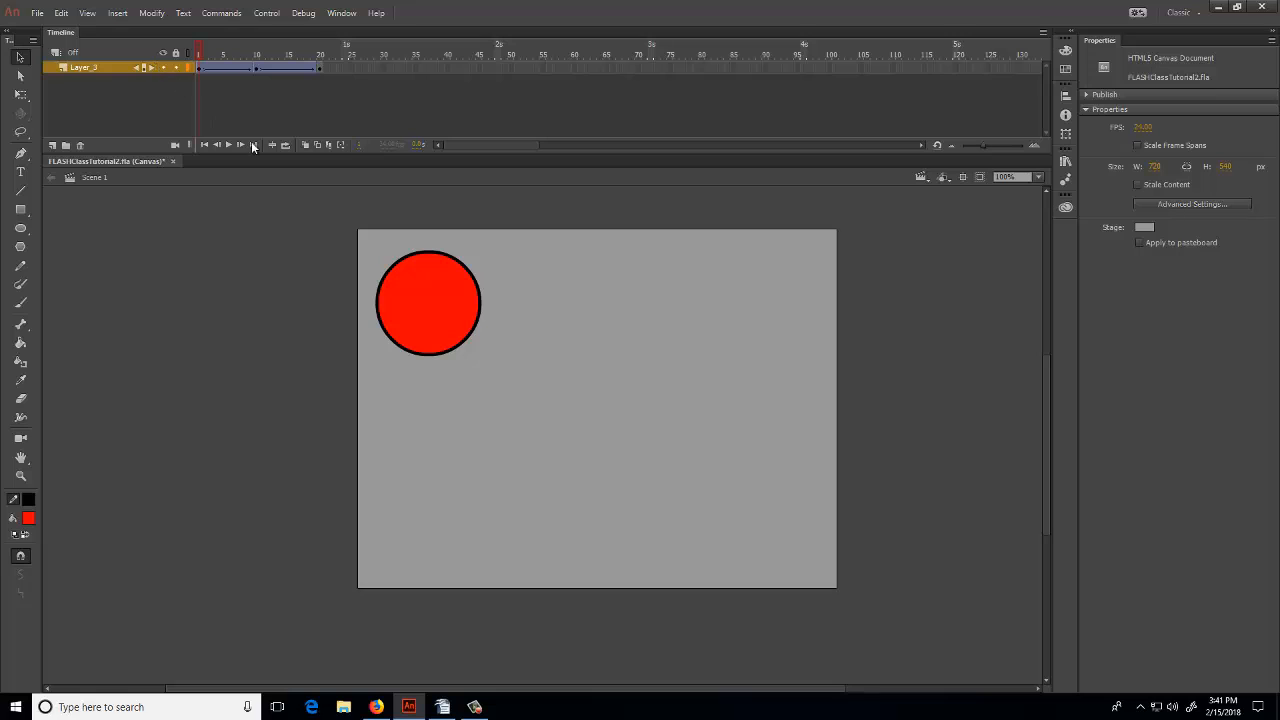
{"action": "key", "text": "Return"}
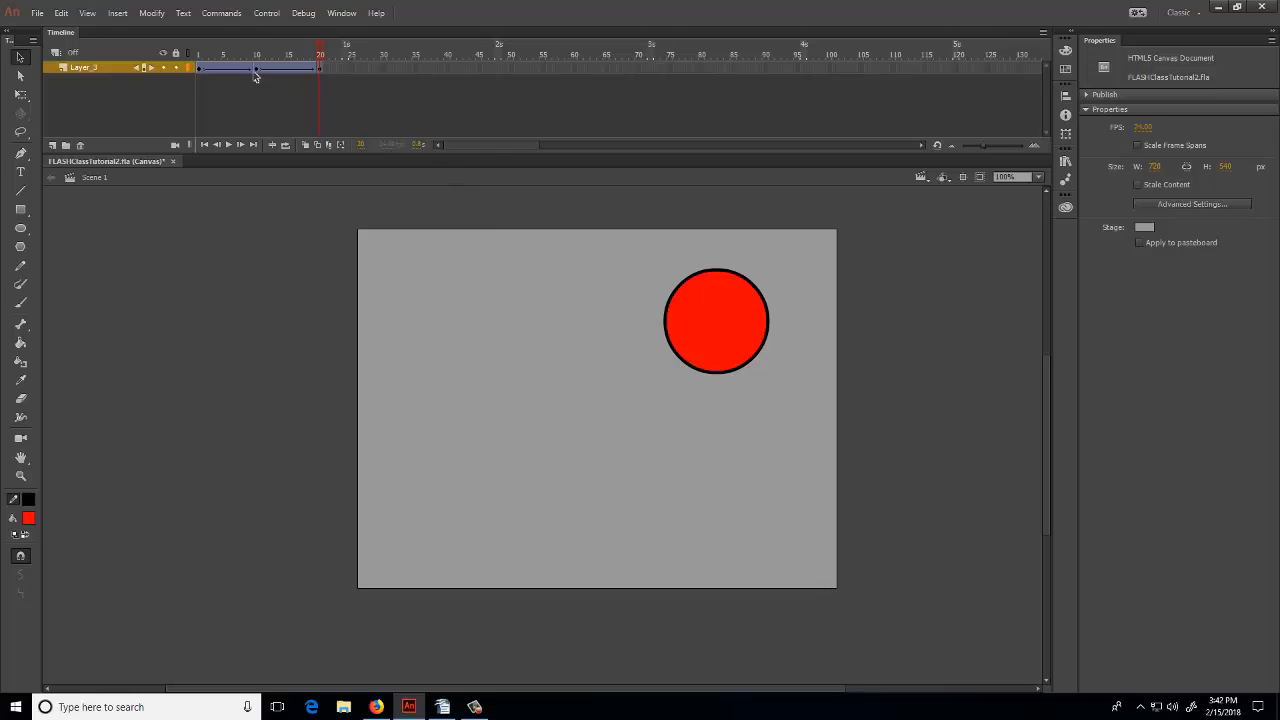
Turn on onion skinning from frame 1, extend its range to frame 20, and scrub through the frames
{"action": "left_click_drag", "start_coordinate": [319, 52], "coordinate": [199, 52]}
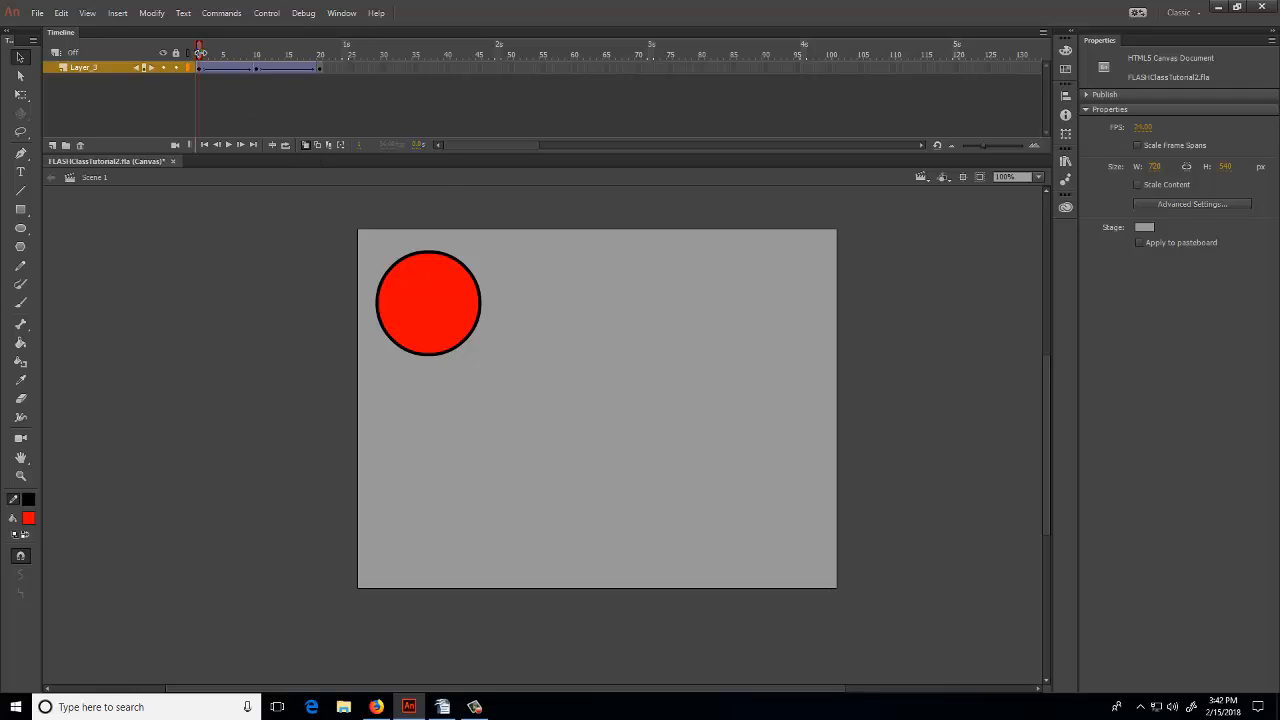
{"action": "left_click_drag", "start_coordinate": [200, 52], "coordinate": [322, 54]}
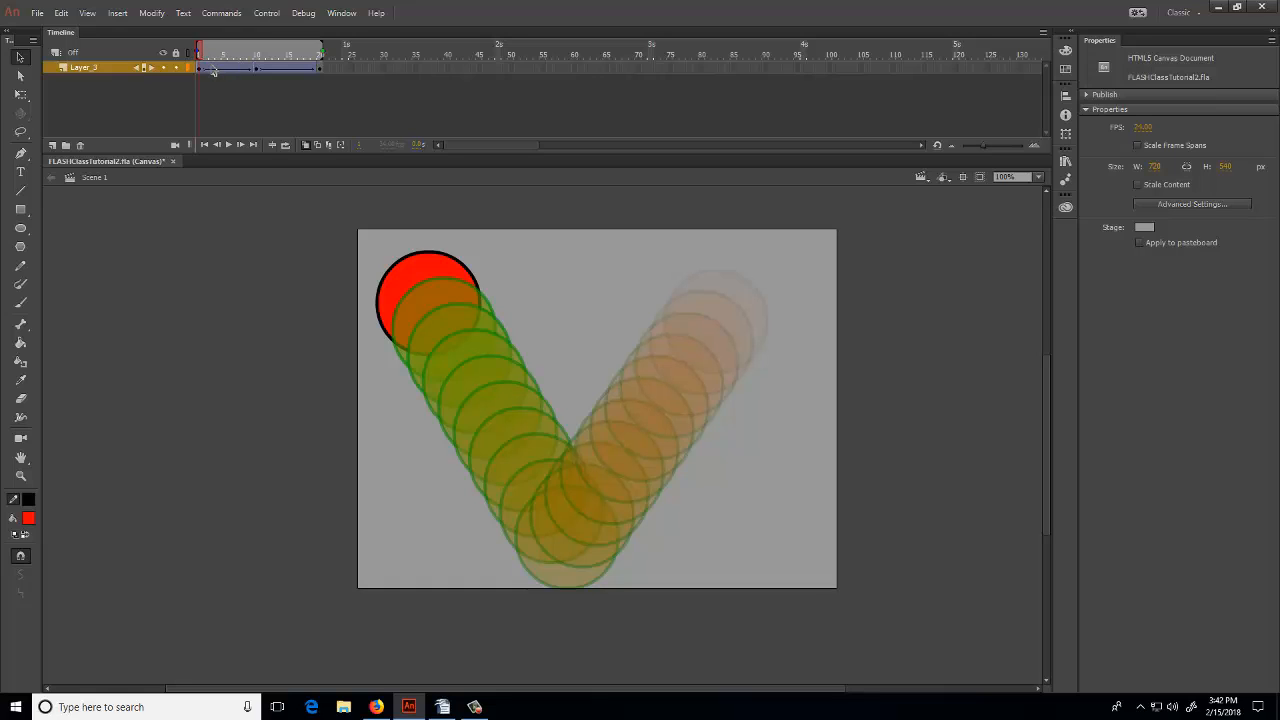
{"action": "left_click", "coordinate": [149, 68]}
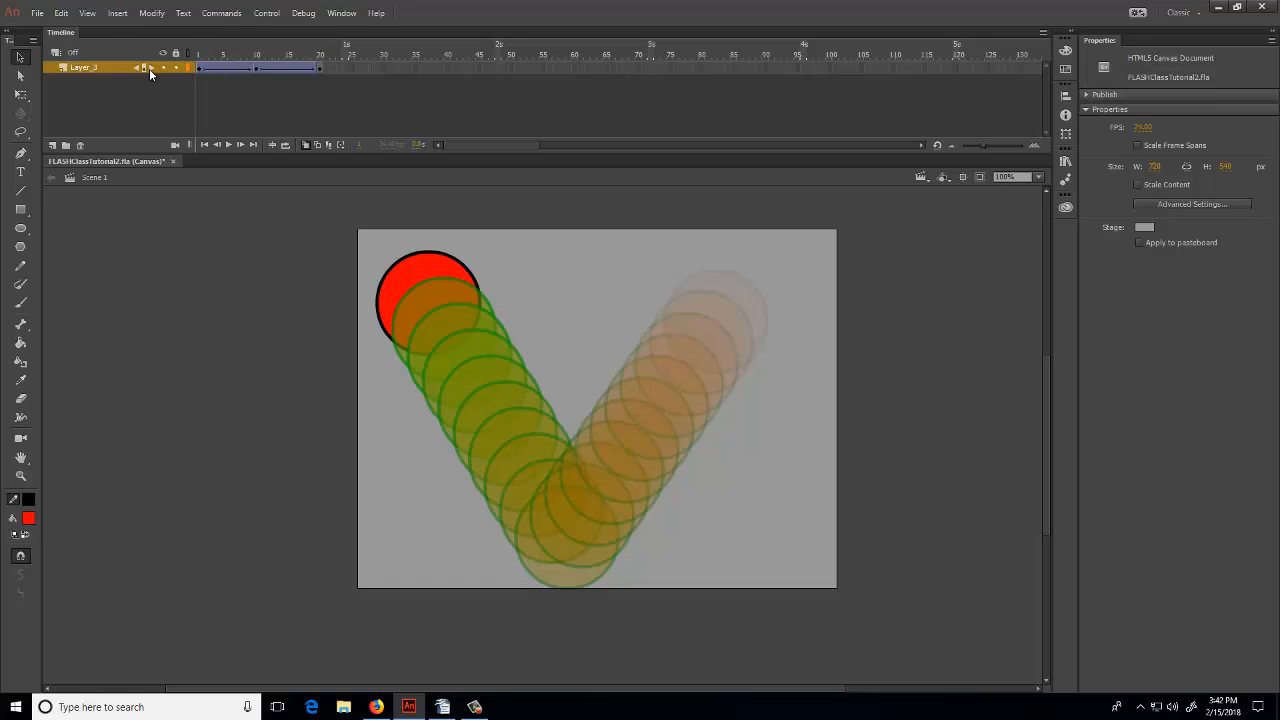
{"action": "mouse_move", "coordinate": [256, 46]}
{"action": "left_mouse_down"}
{"action": "mouse_move", "coordinate": [197, 47]}
{"action": "mouse_move", "coordinate": [220, 63]}
{"action": "mouse_move", "coordinate": [278, 63]}
{"action": "mouse_move", "coordinate": [208, 69]}
{"action": "left_mouse_up"}
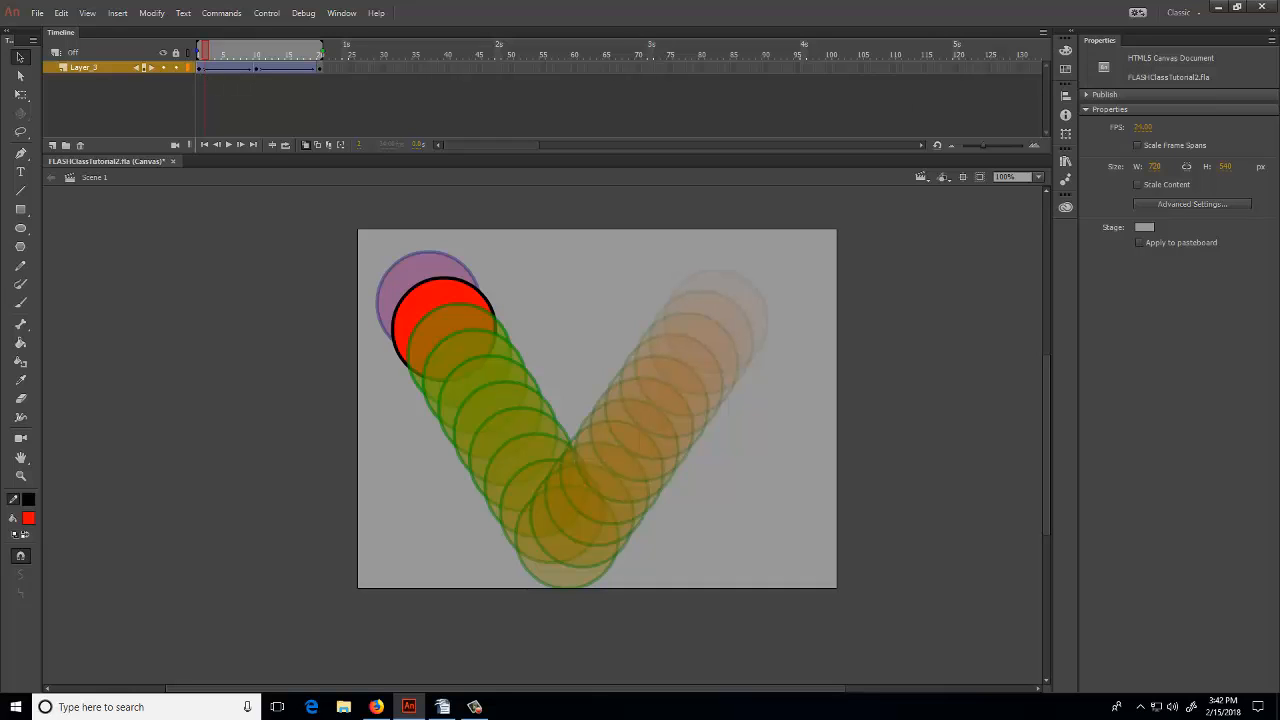
Try the Ease In and Ease Out presets on the tween starting at frame 1, ending on Ease In
{"action": "left_click", "coordinate": [200, 74]}
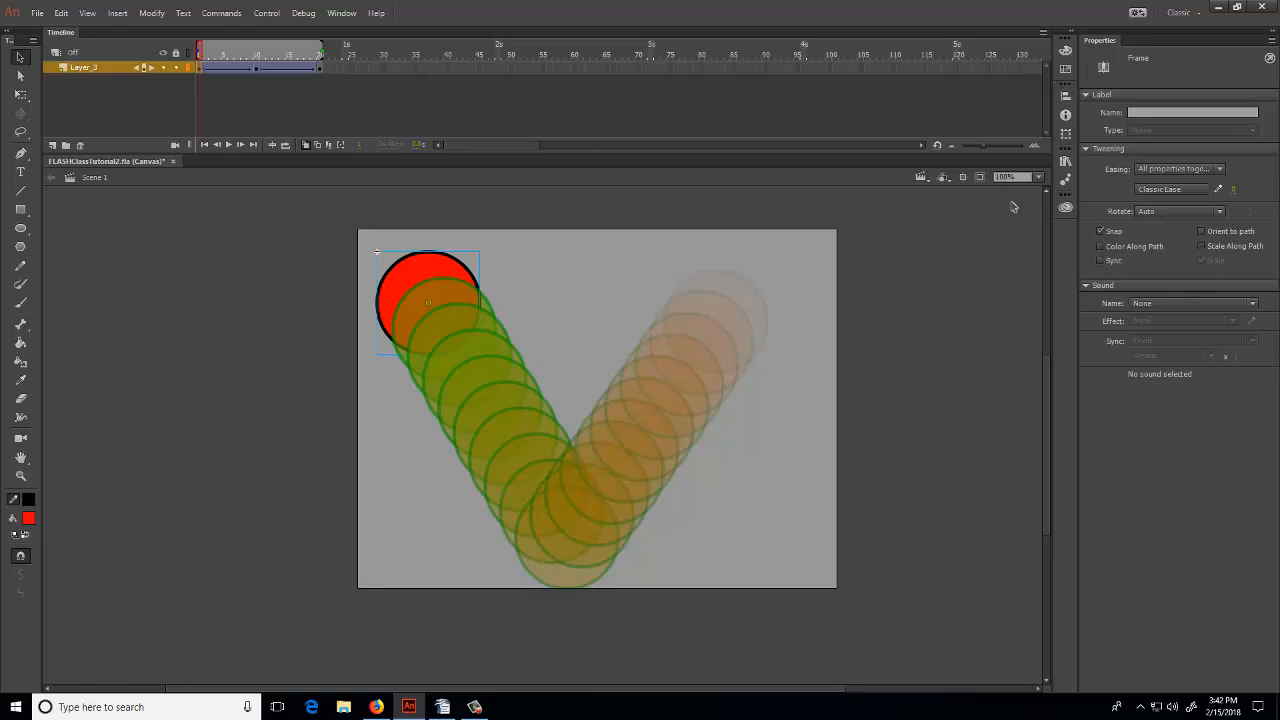
{"action": "left_click", "coordinate": [1189, 193]}
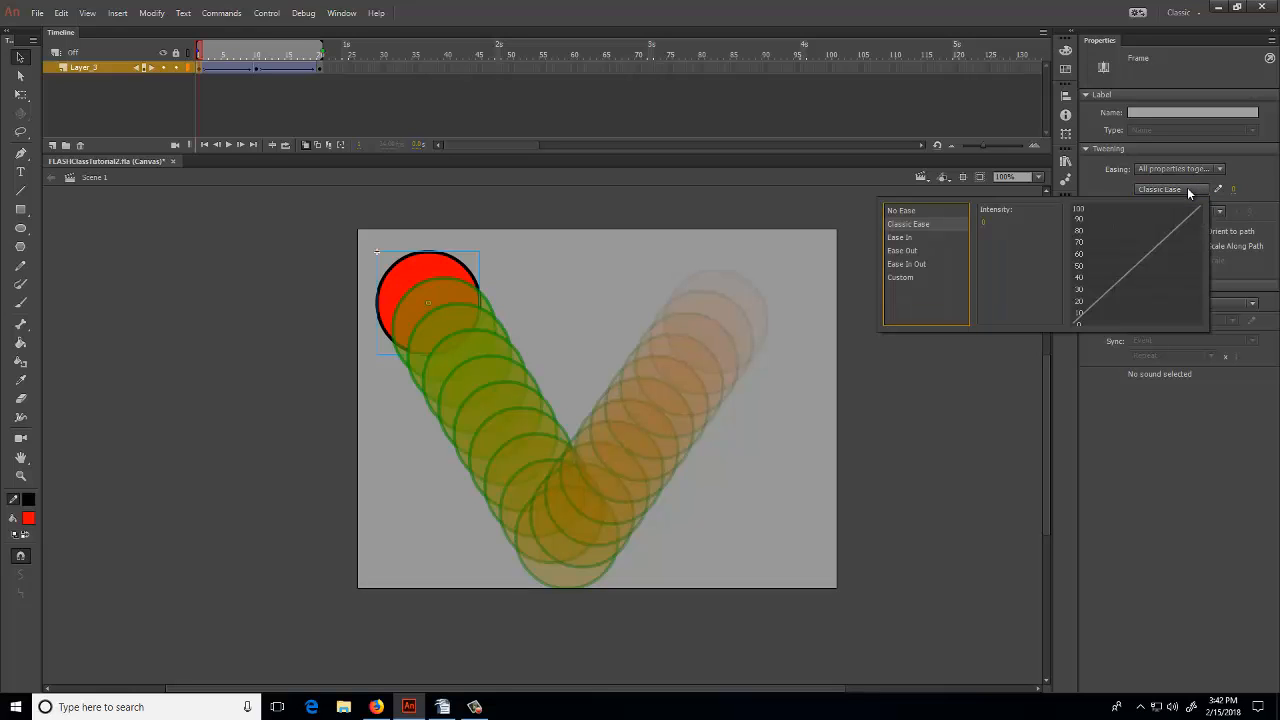
{"action": "left_click", "coordinate": [906, 238]}
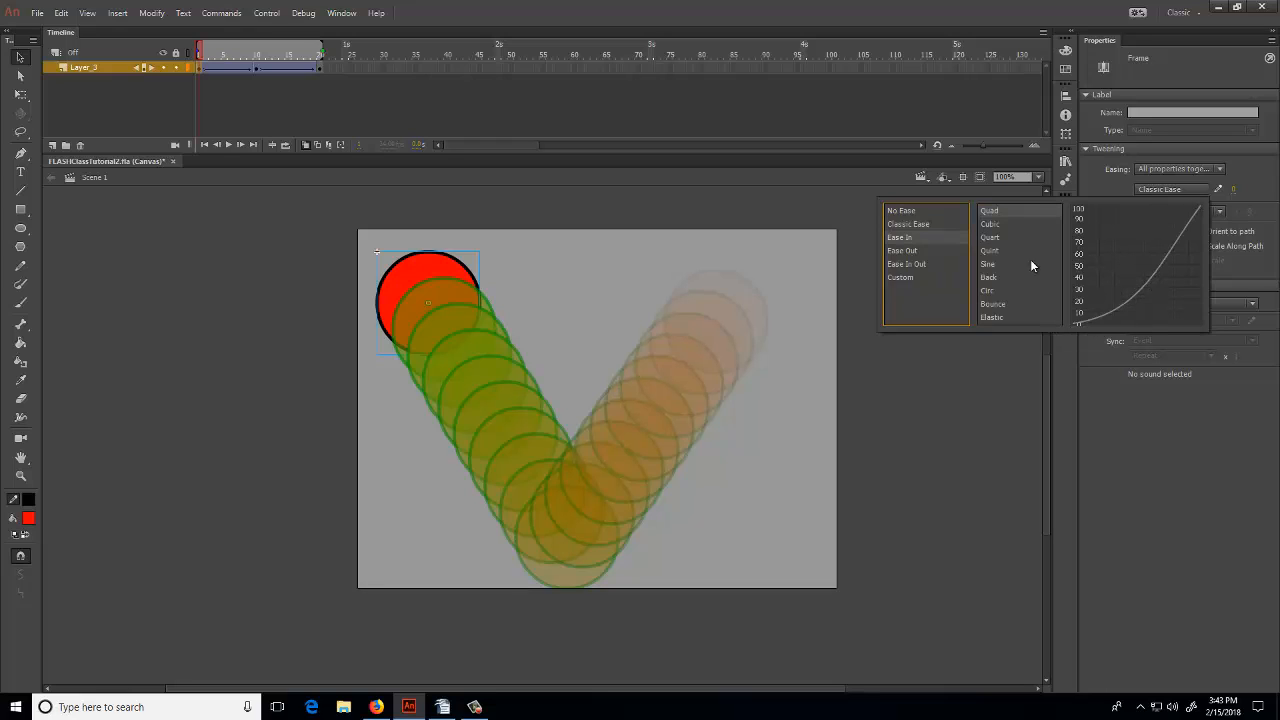
{"action": "left_click", "coordinate": [906, 253]}
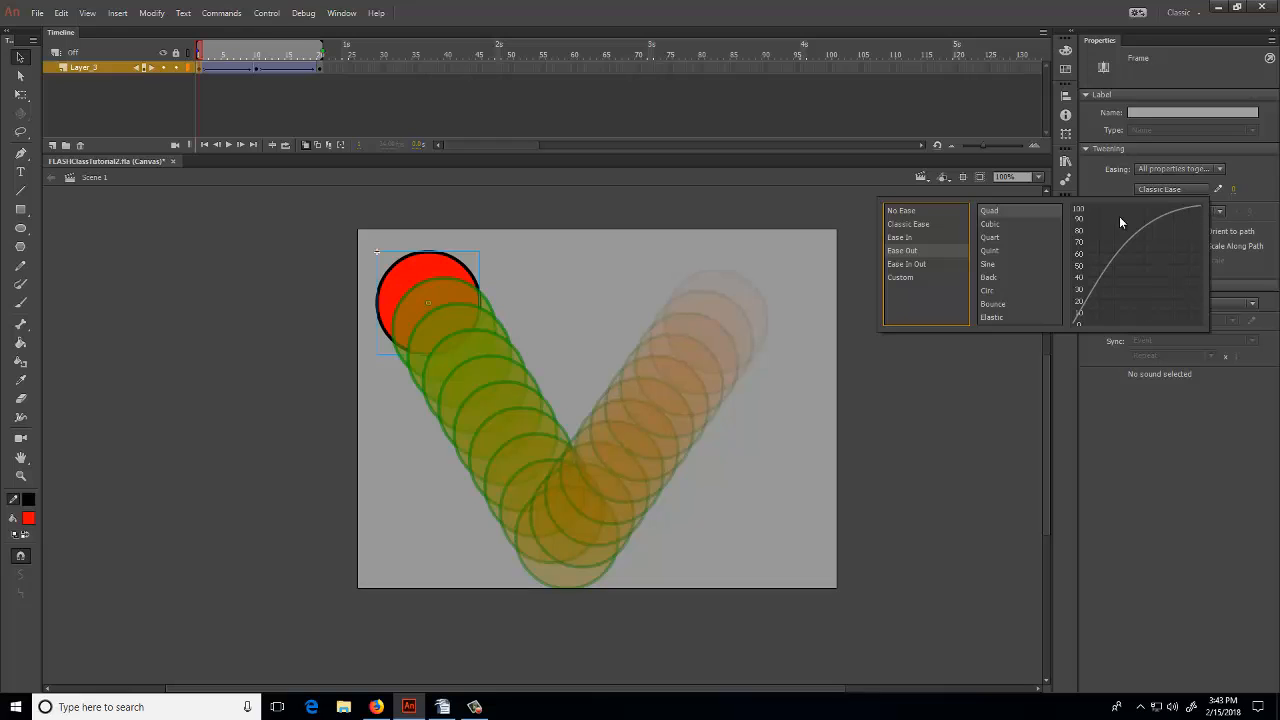
{"action": "left_click", "coordinate": [903, 238]}
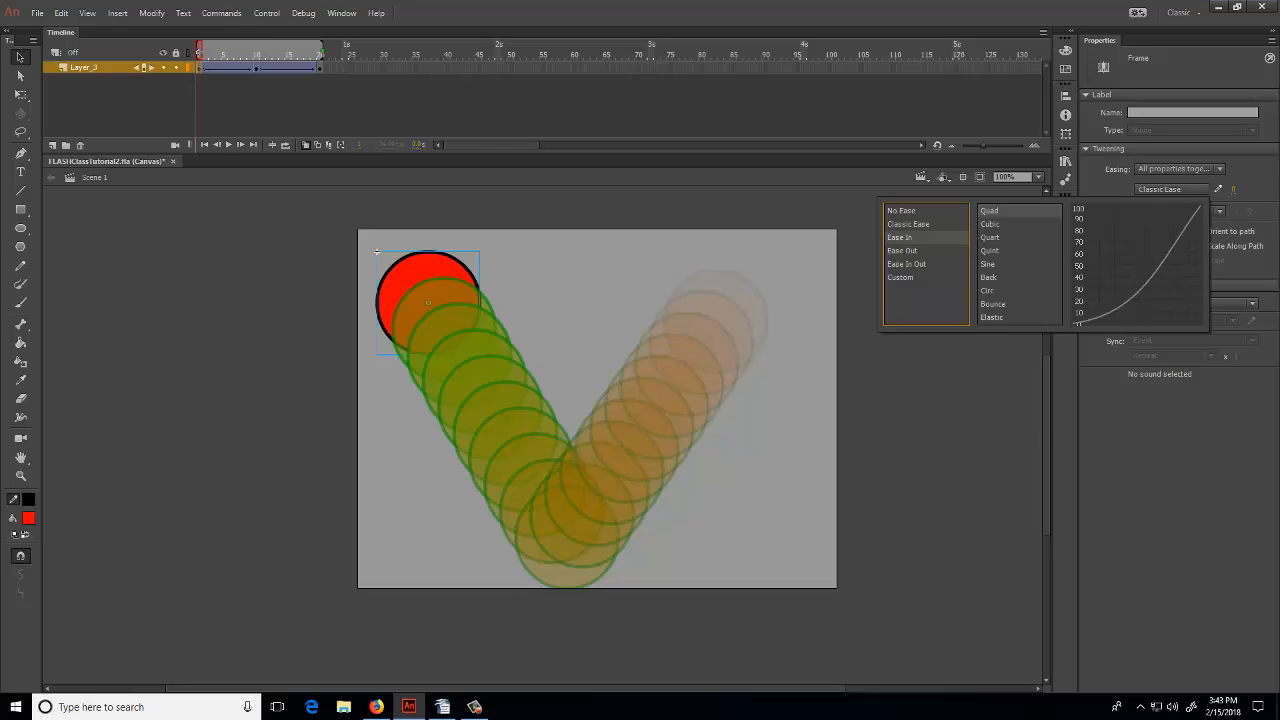
{"action": "left_click", "coordinate": [258, 72]}
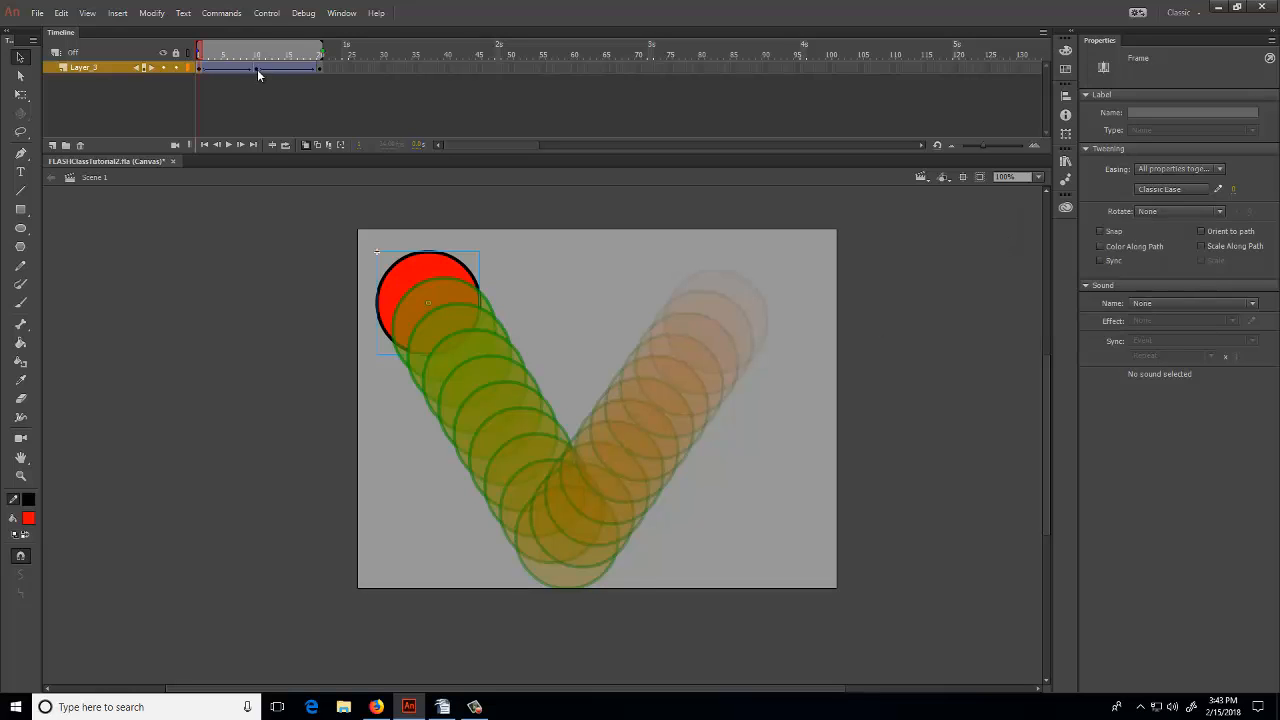
Try to apply the Ease Out preset to the tween starting at frame 10
{"action": "left_click", "coordinate": [258, 72]}
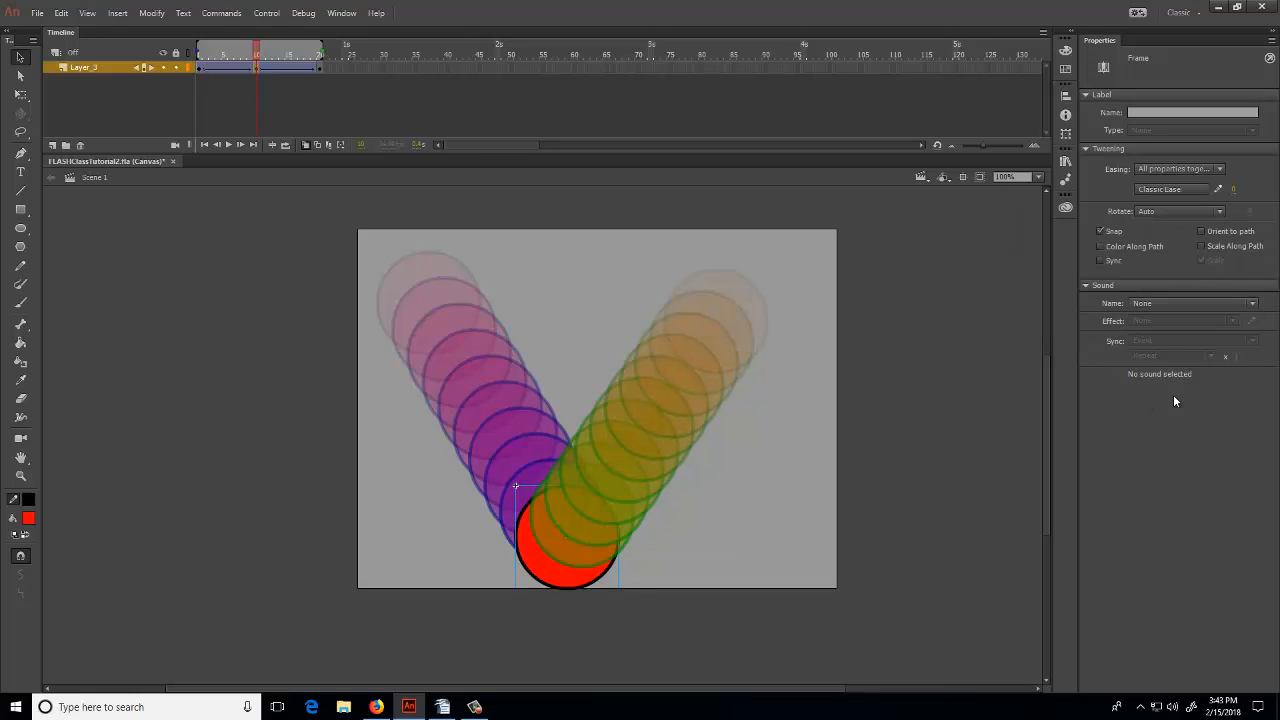
{"action": "left_click", "coordinate": [1203, 190]}
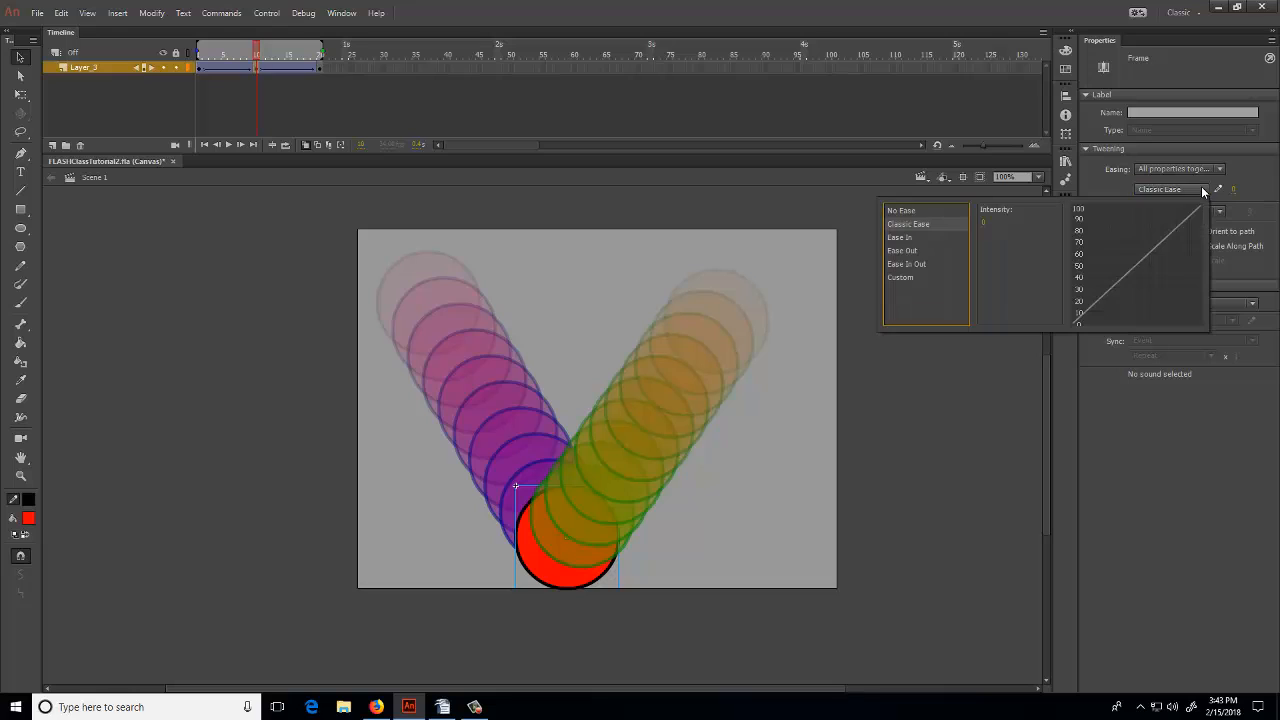
{"action": "left_click", "coordinate": [911, 250]}
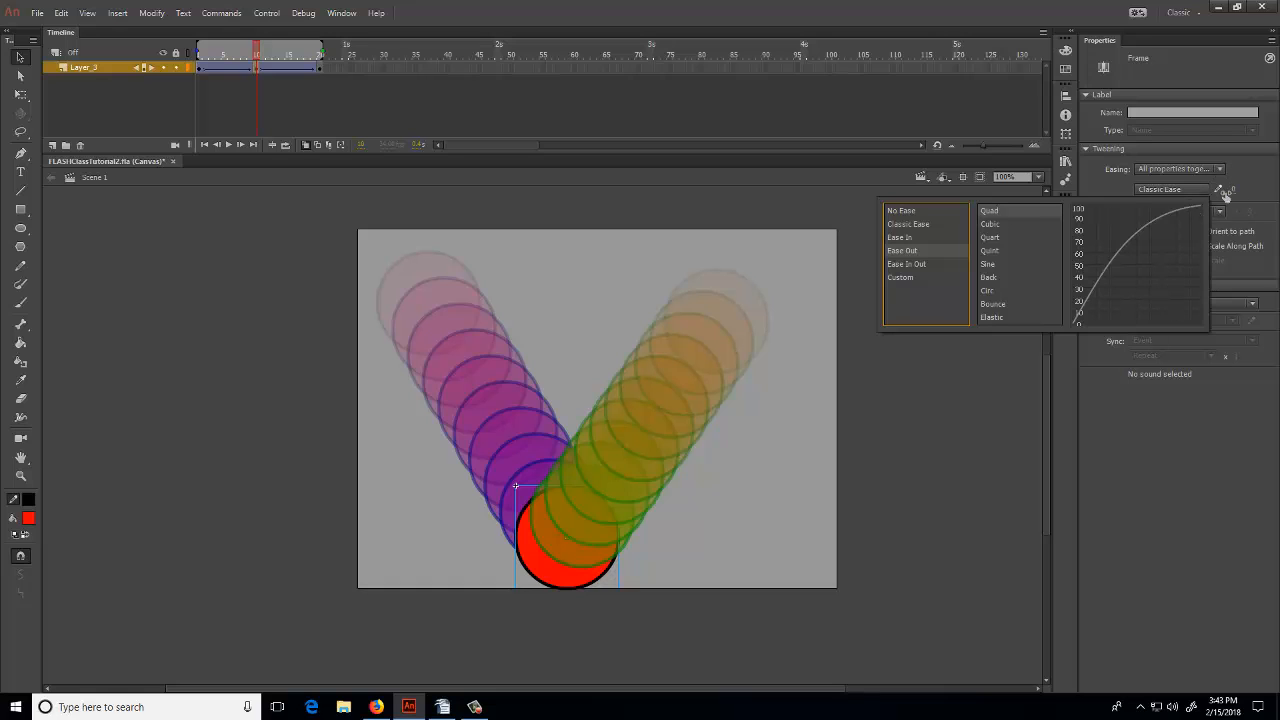
{"action": "left_click", "coordinate": [925, 440]}
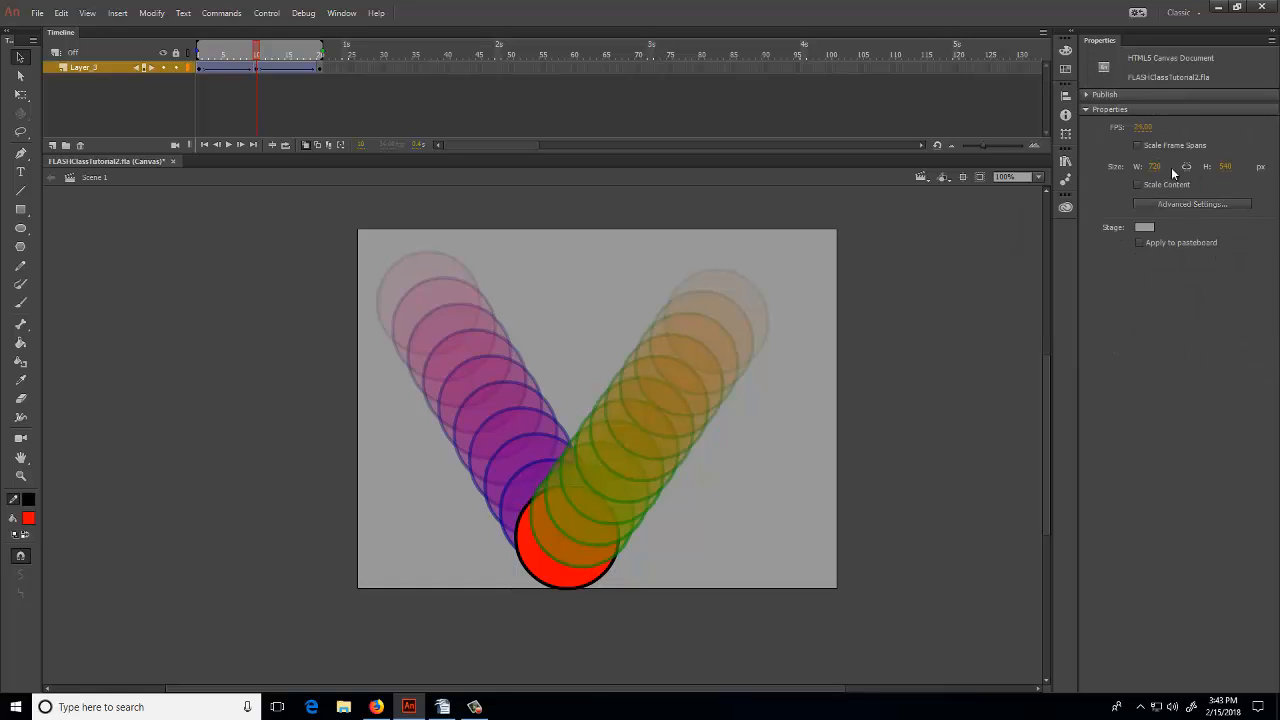
Return to the frame 1 keyframe and try to apply the Ease In Quad preset to its tween
{"action": "left_click_drag", "start_coordinate": [257, 60], "coordinate": [198, 62]}
{"action": "left_click", "coordinate": [201, 68]}
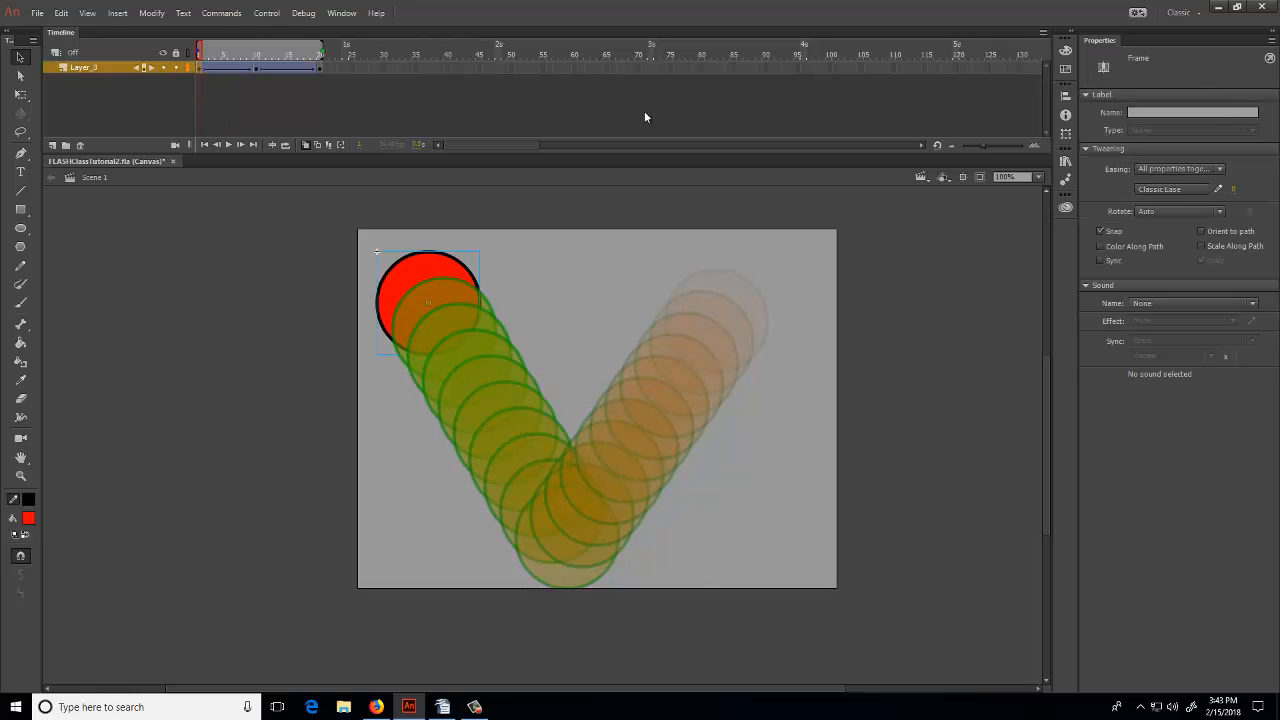
{"action": "left_click", "coordinate": [1203, 192]}
{"action": "mouse_move", "coordinate": [915, 242]}
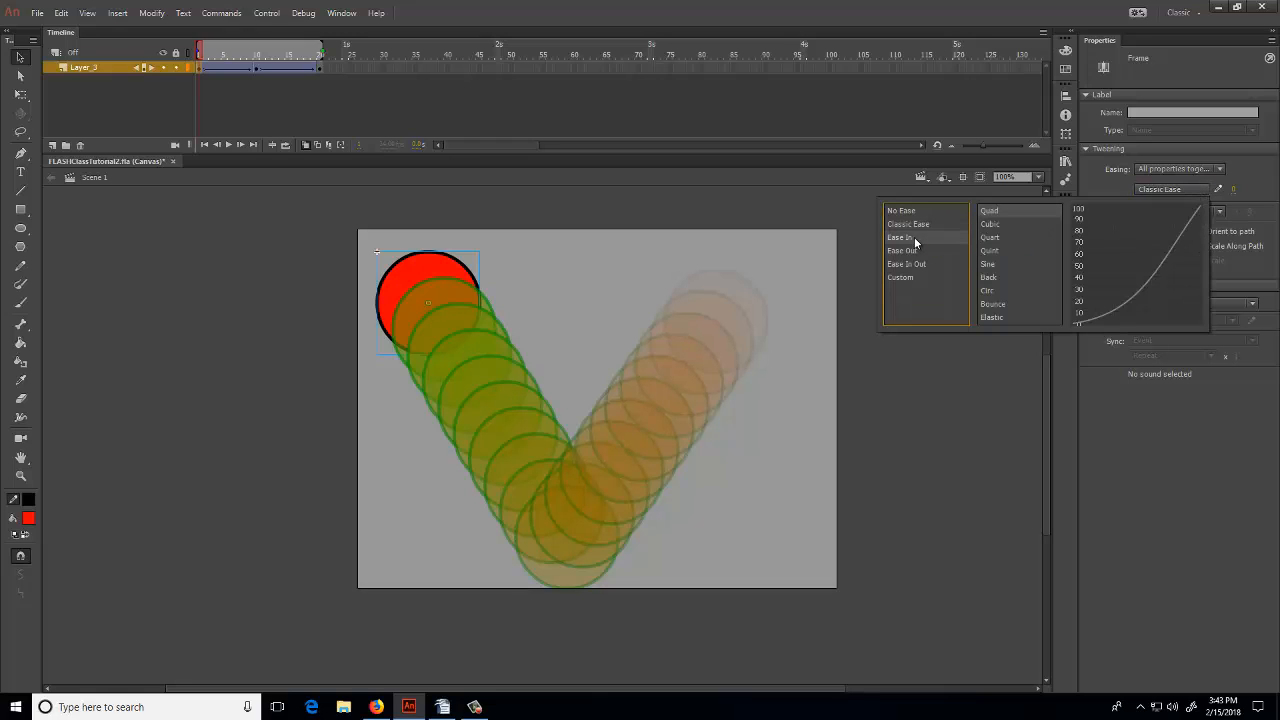
{"action": "left_click", "coordinate": [997, 210]}
Try a classic ease value of 100 on the frame 1 tween, and change it to -100 to ease in
{"action": "left_click", "coordinate": [1235, 190]}
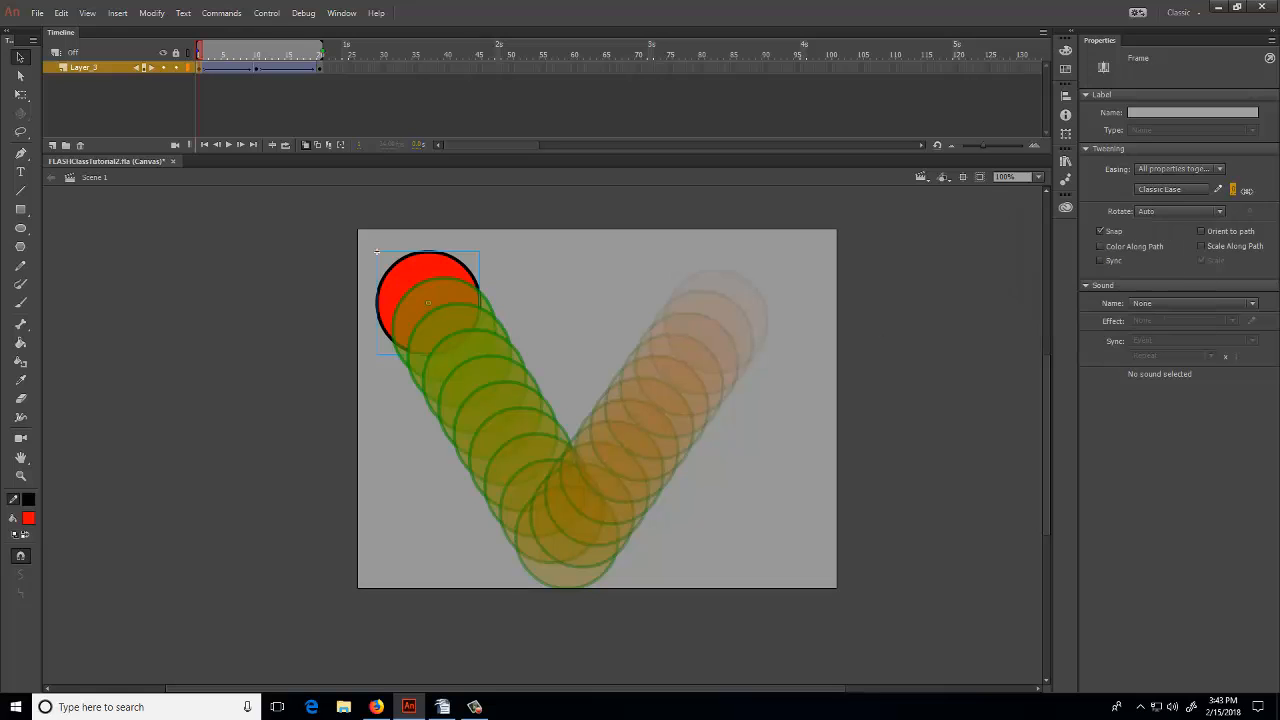
{"action": "type", "text": "100"}
{"action": "key", "text": "Return"}
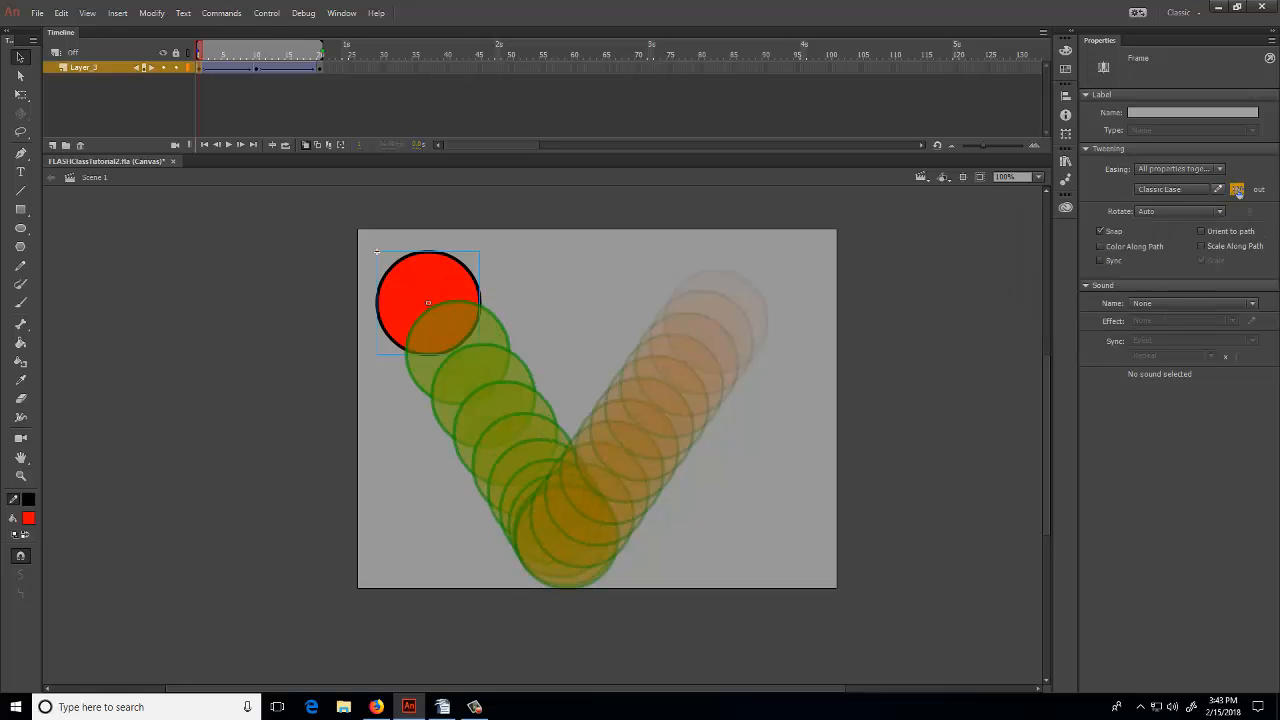
{"action": "left_click_drag", "start_coordinate": [1067, 198], "coordinate": [1038, 198]}
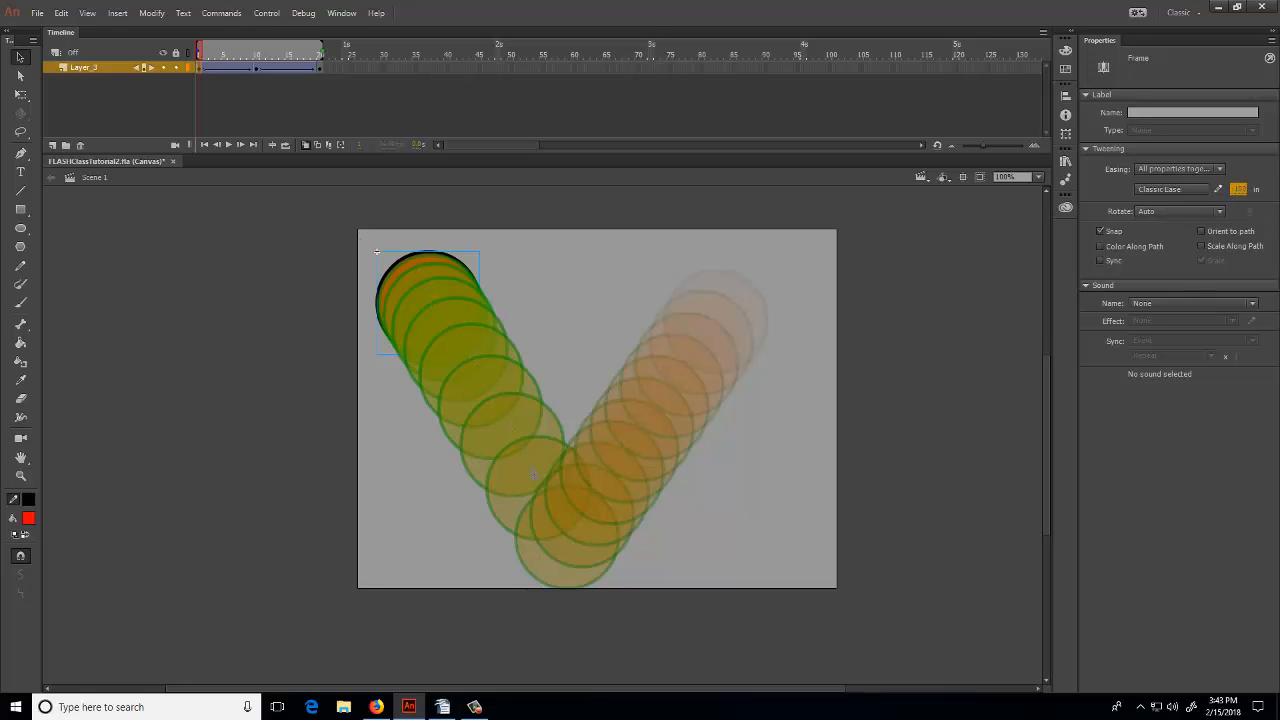
Set the classic ease of the tween starting at frame 10 to 100 out
{"action": "left_click", "coordinate": [258, 65]}
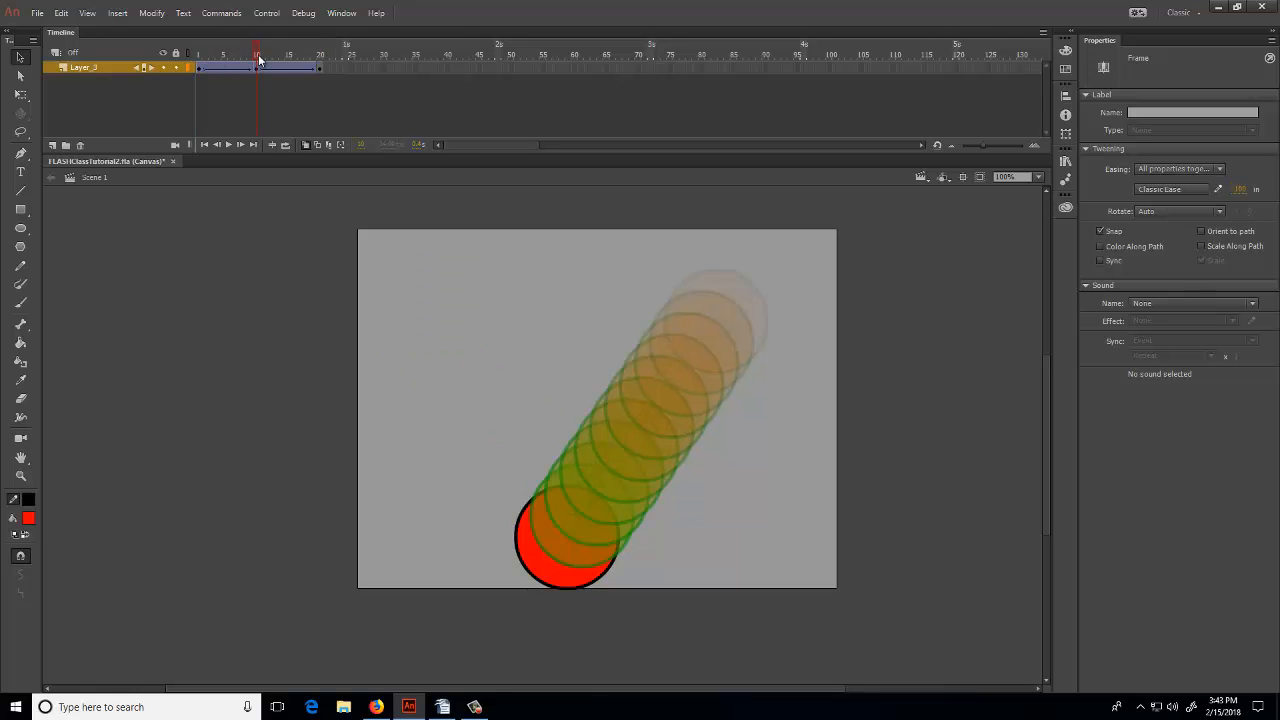
{"action": "left_click", "coordinate": [957, 405]}
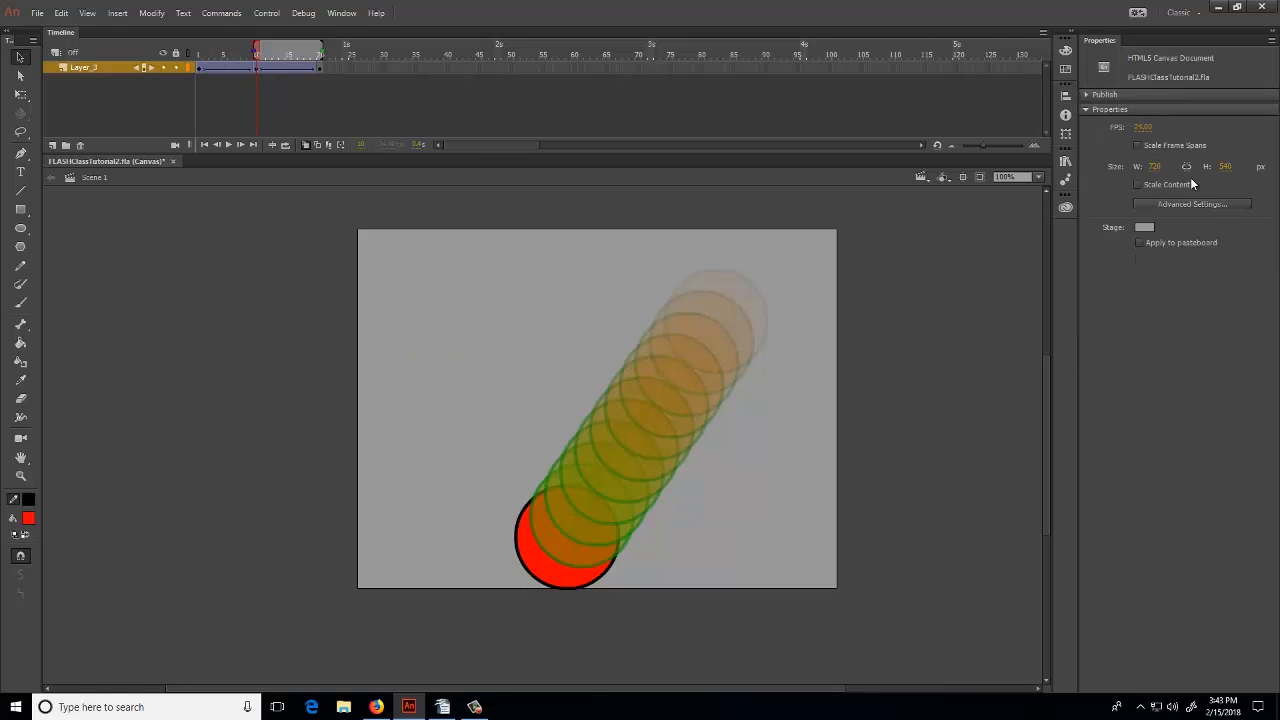
{"action": "left_click", "coordinate": [259, 70]}
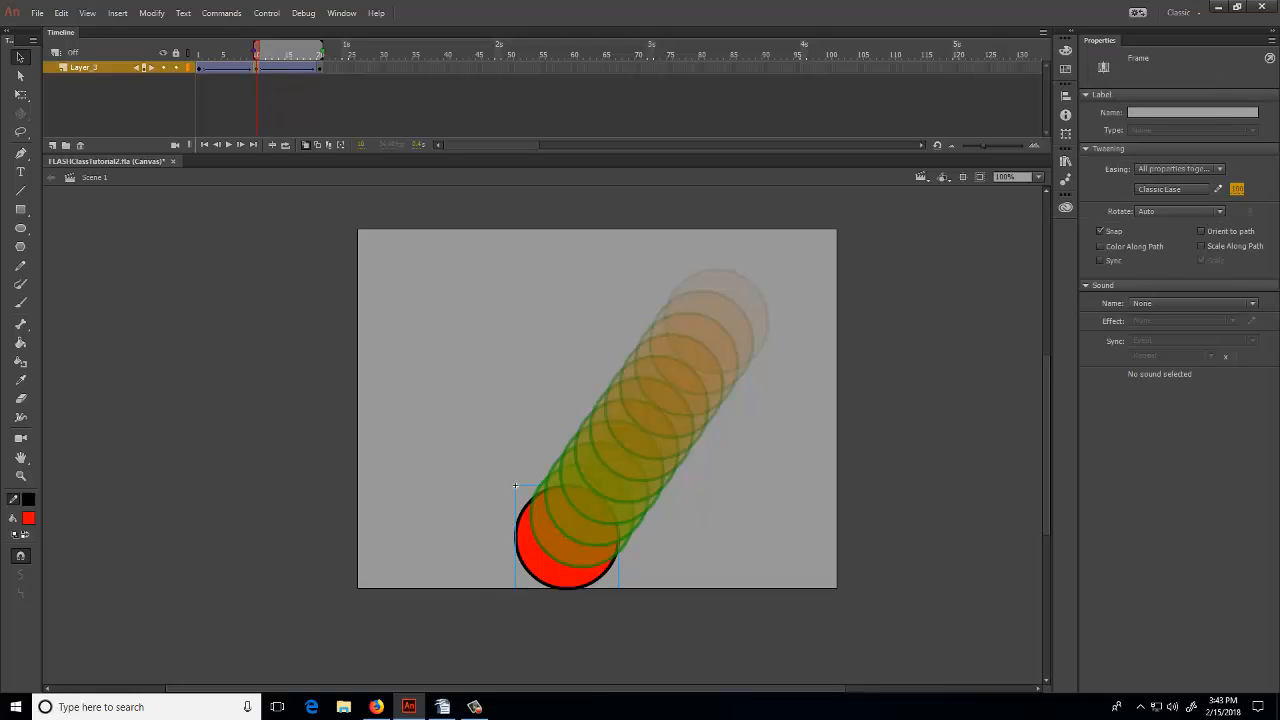
{"action": "left_click_drag", "start_coordinate": [1237, 189], "coordinate": [1278, 189]}
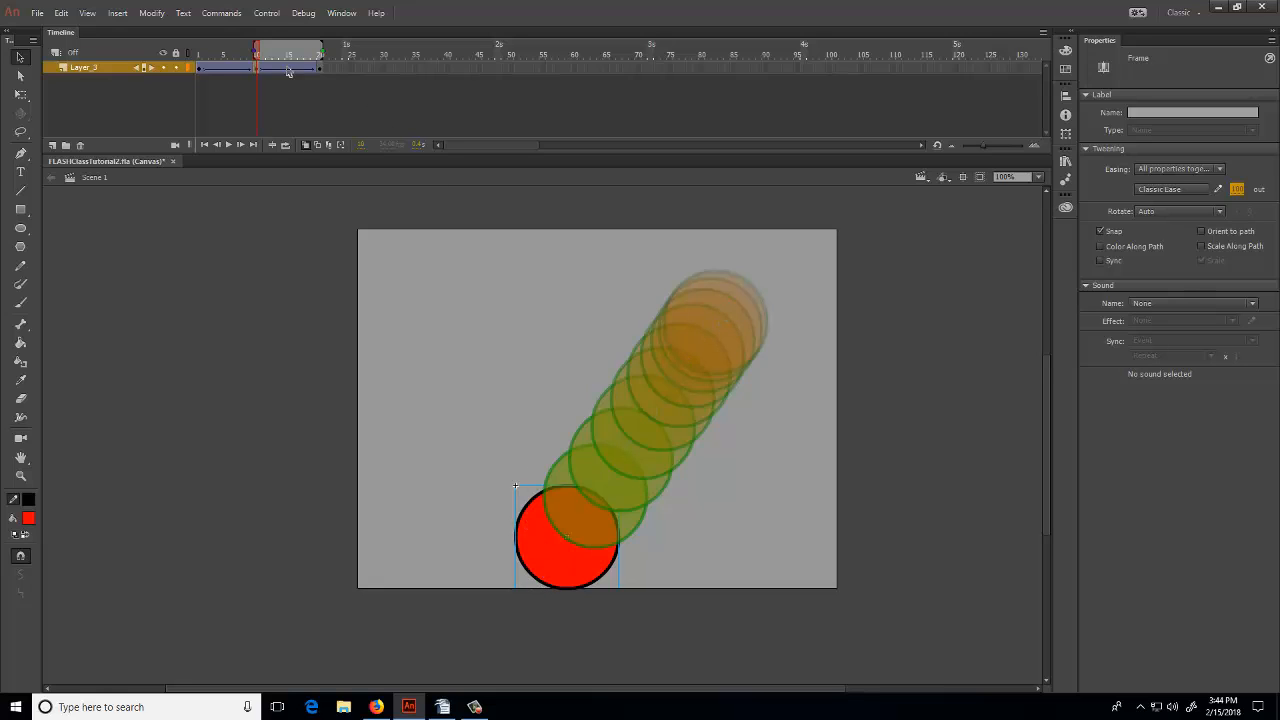
Compare the classic ease curves of the tweens starting at frame 10 and frame 1
{"action": "left_click", "coordinate": [1203, 193]}
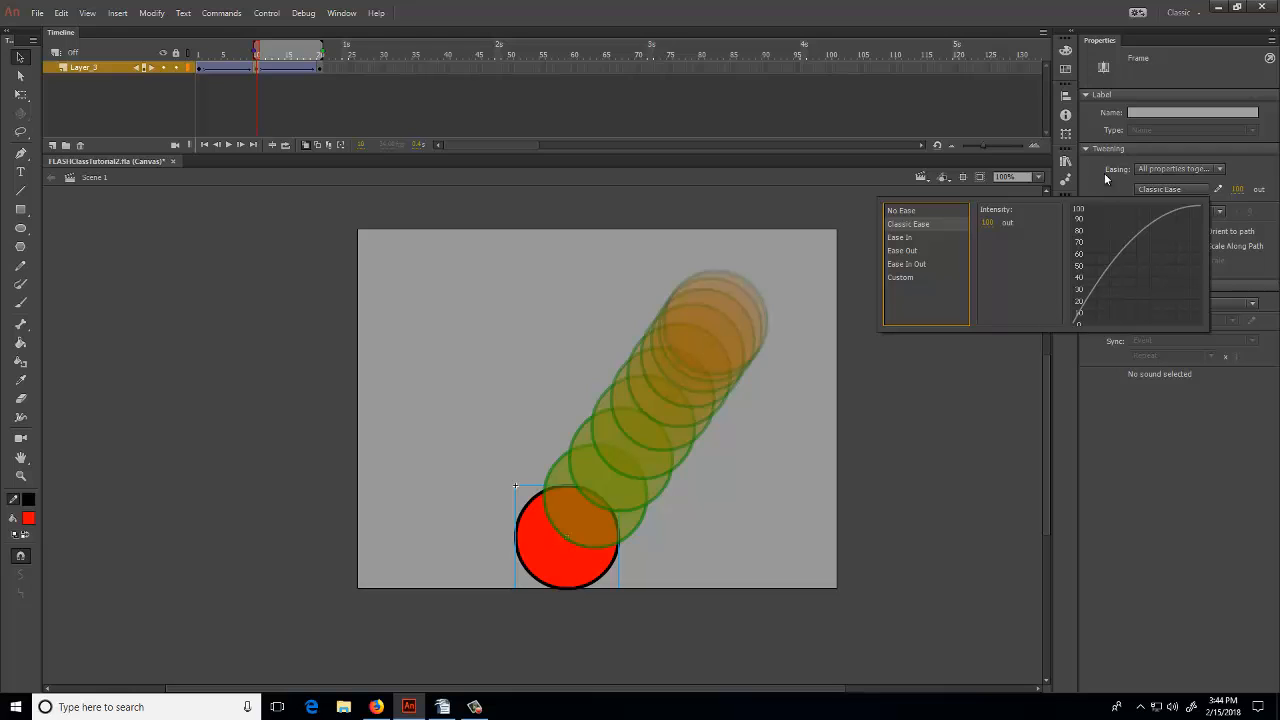
{"action": "left_click", "coordinate": [199, 67]}
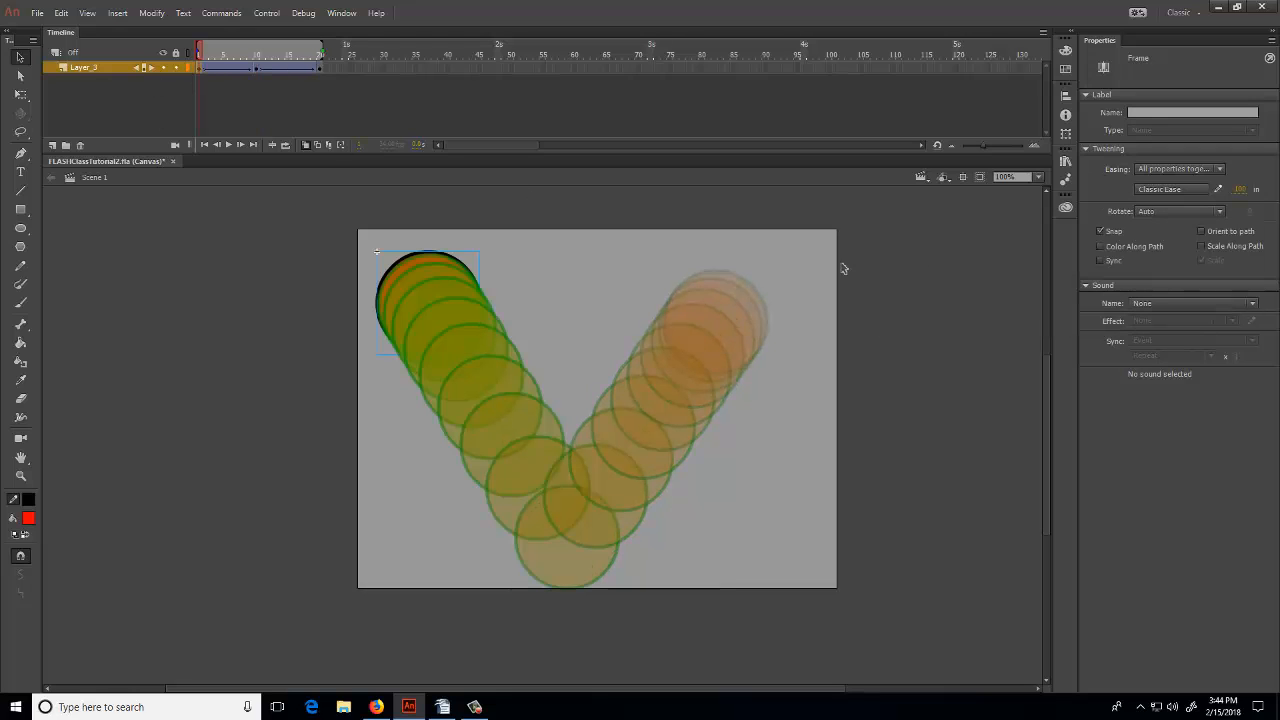
{"action": "left_click", "coordinate": [1188, 194]}
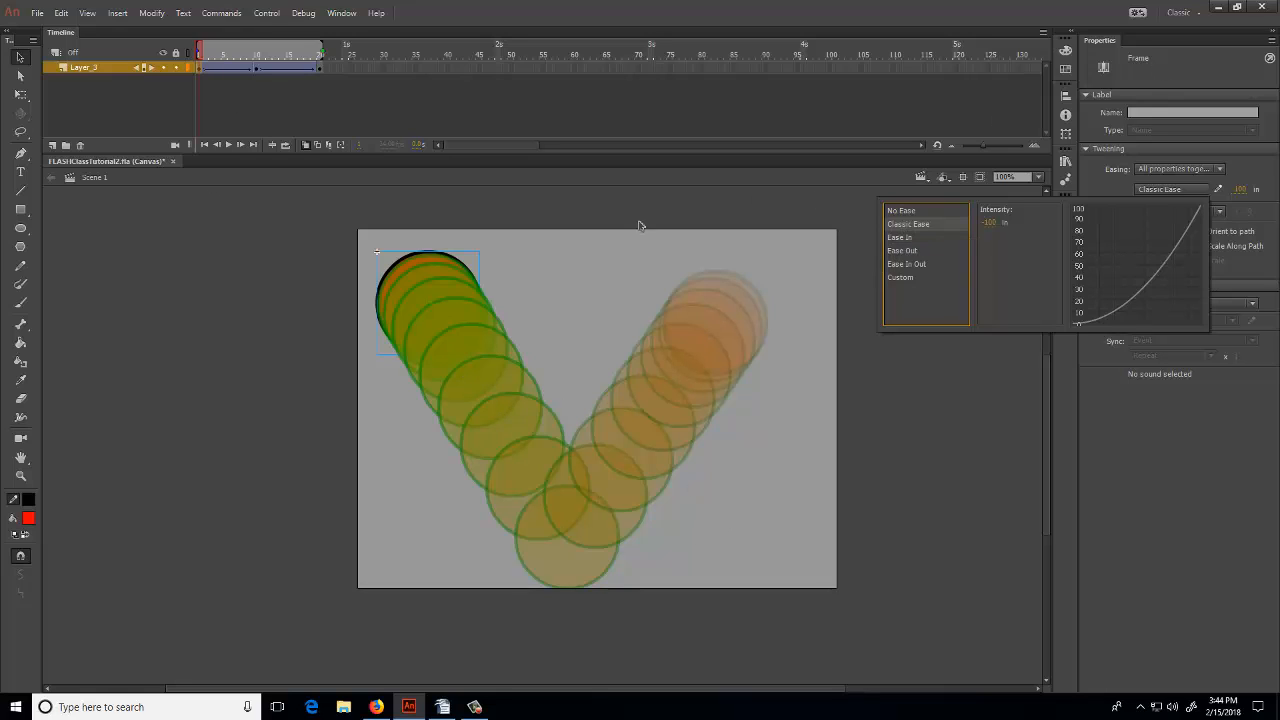
{"action": "left_click", "coordinate": [764, 210]}
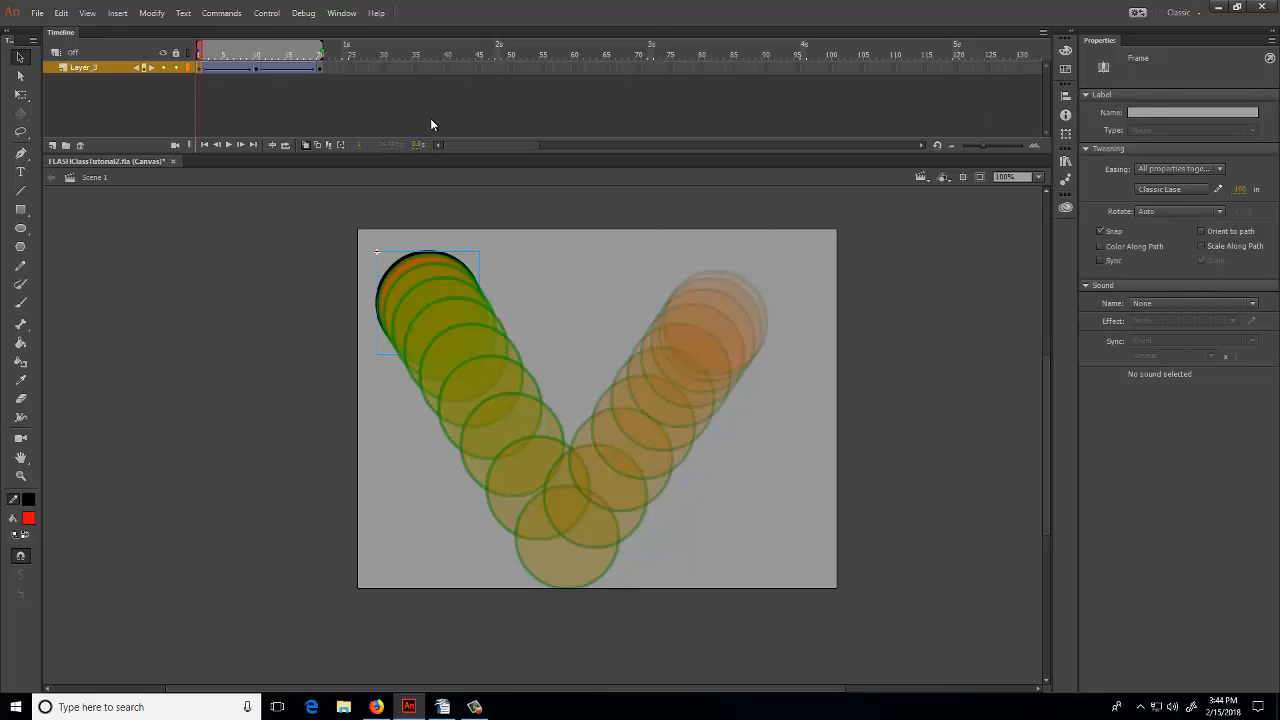
Turn off onion skinning and play the ball animation through to frame 20
{"action": "left_click", "coordinate": [306, 145]}
{"action": "key", "text": "Return"}
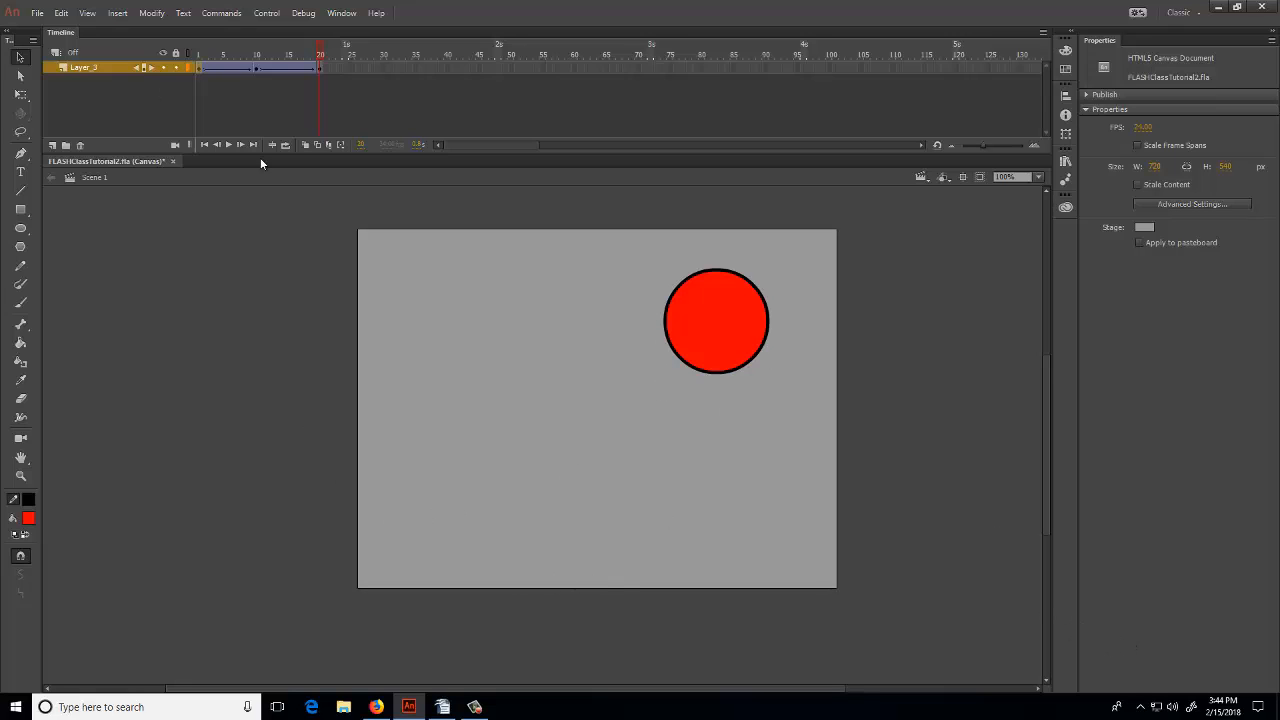
Add three new layers above Layer_3 and hide Layer_3, which holds the ball
{"action": "left_click", "coordinate": [54, 143]}
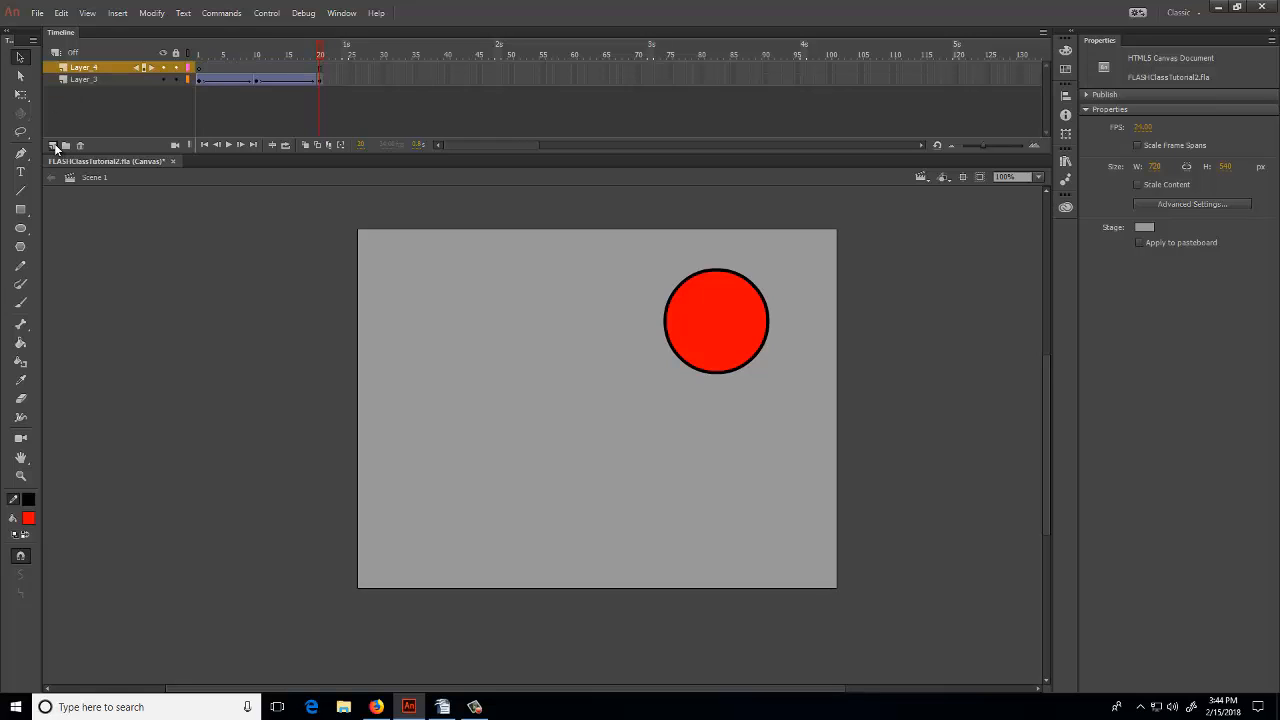
{"action": "left_click", "coordinate": [54, 143]}
{"action": "left_click", "coordinate": [54, 143]}
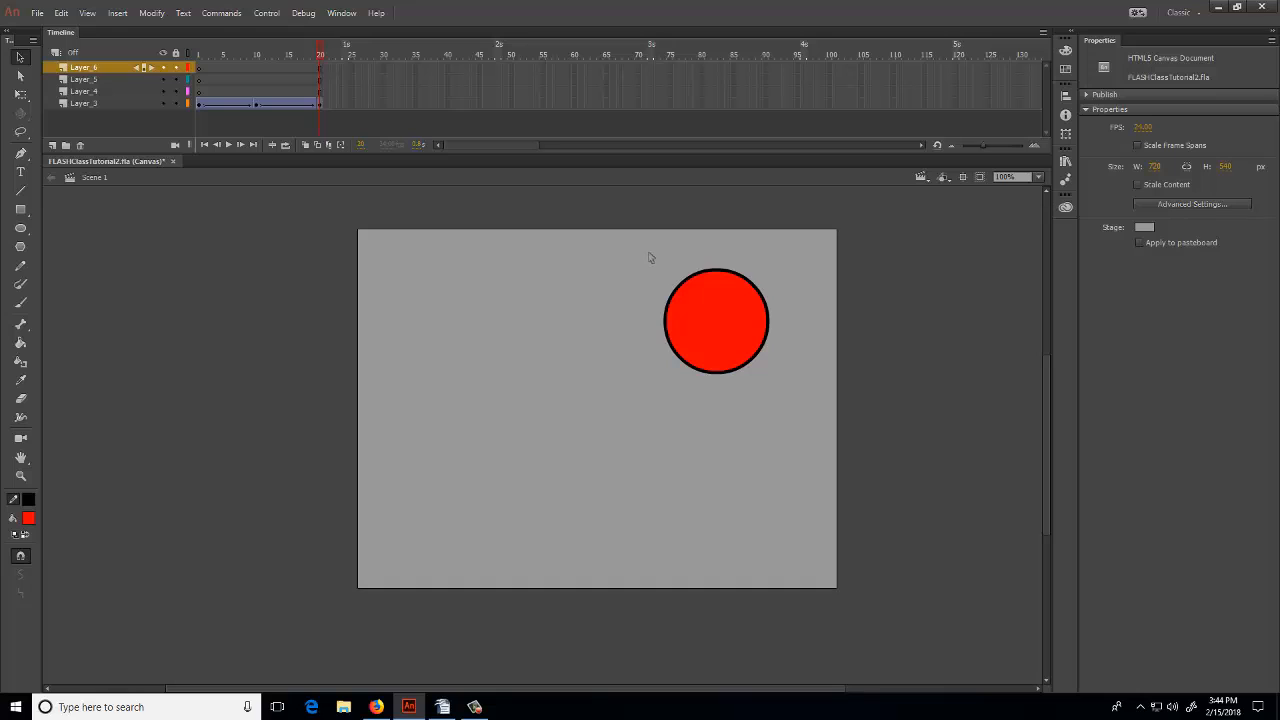
{"action": "left_click", "coordinate": [163, 103]}
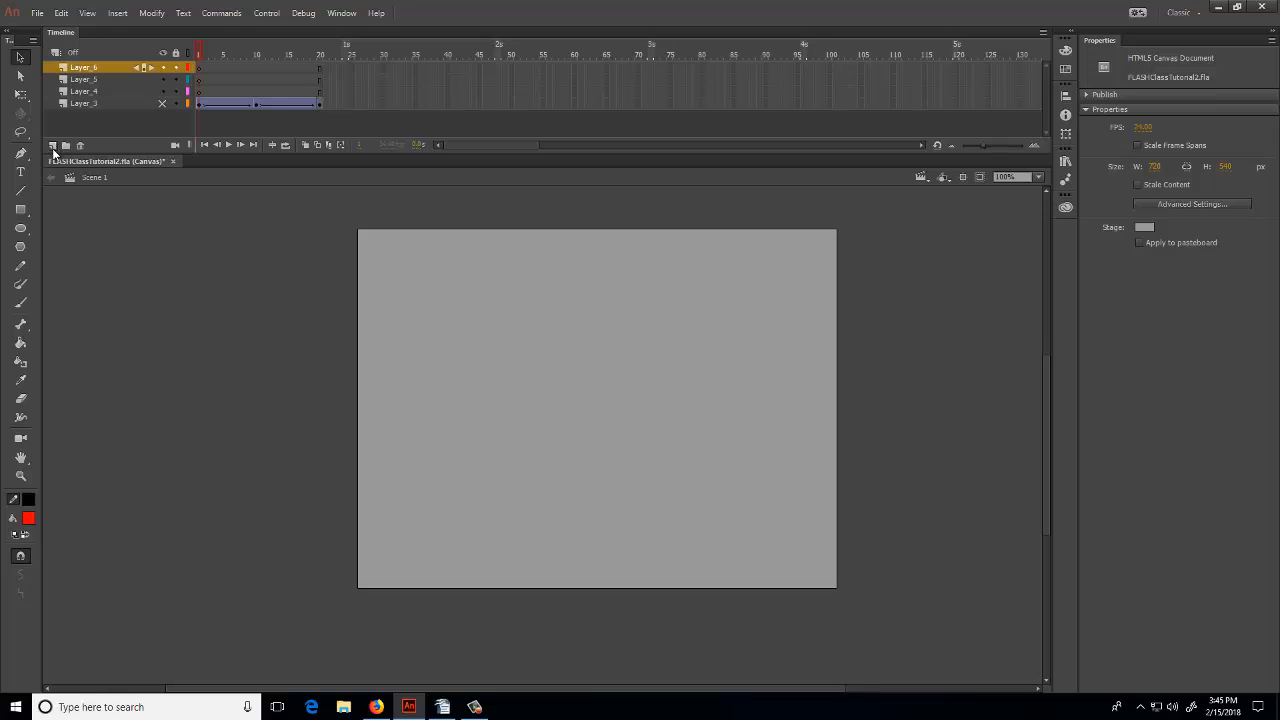
Rename the three new layers, from lowest to highest, Body, Arm1 and Arm2
{"action": "left_click", "coordinate": [86, 92]}
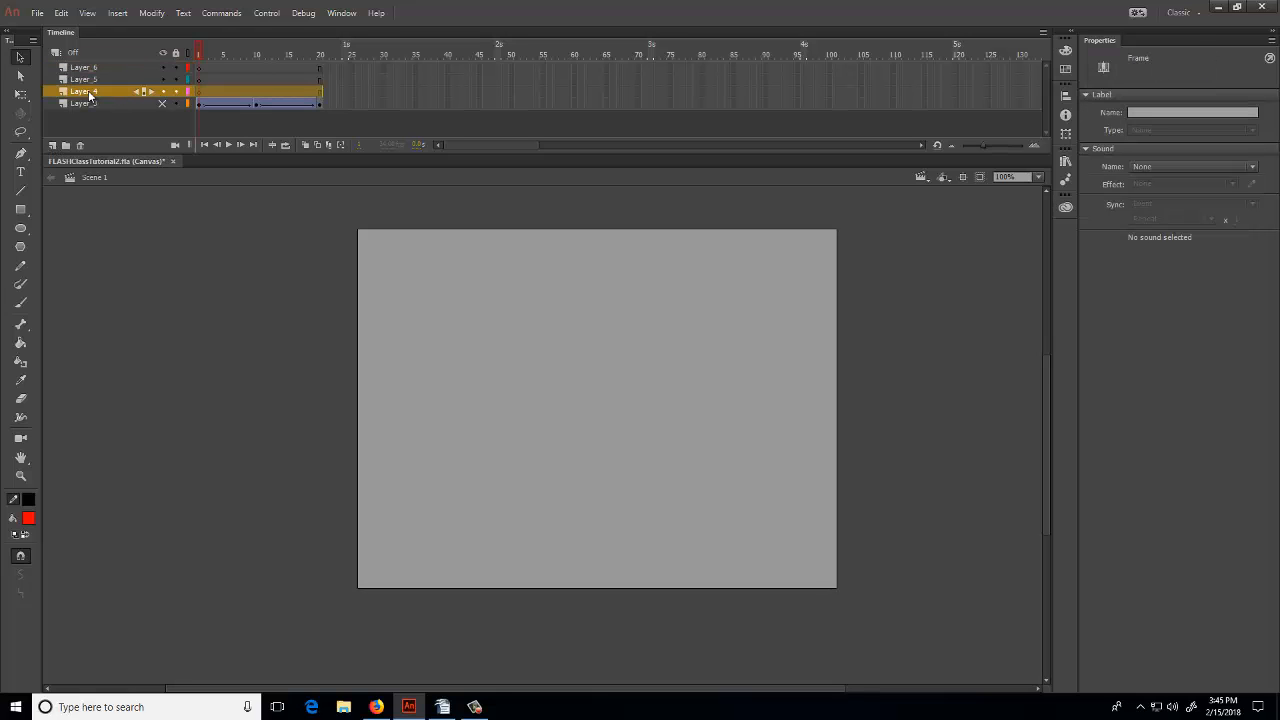
{"action": "double_click", "coordinate": [88, 92]}
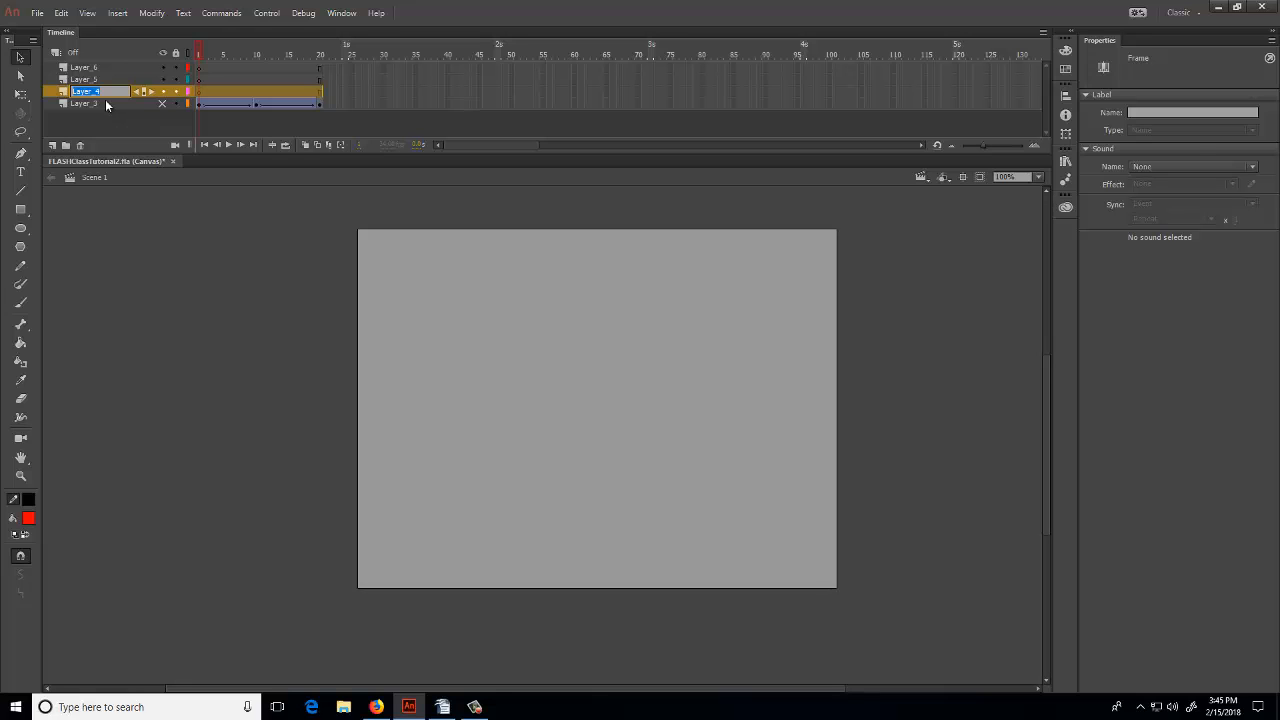
{"action": "type", "text": "Body"}
{"action": "left_click", "coordinate": [111, 115]}
{"action": "double_click", "coordinate": [90, 82]}
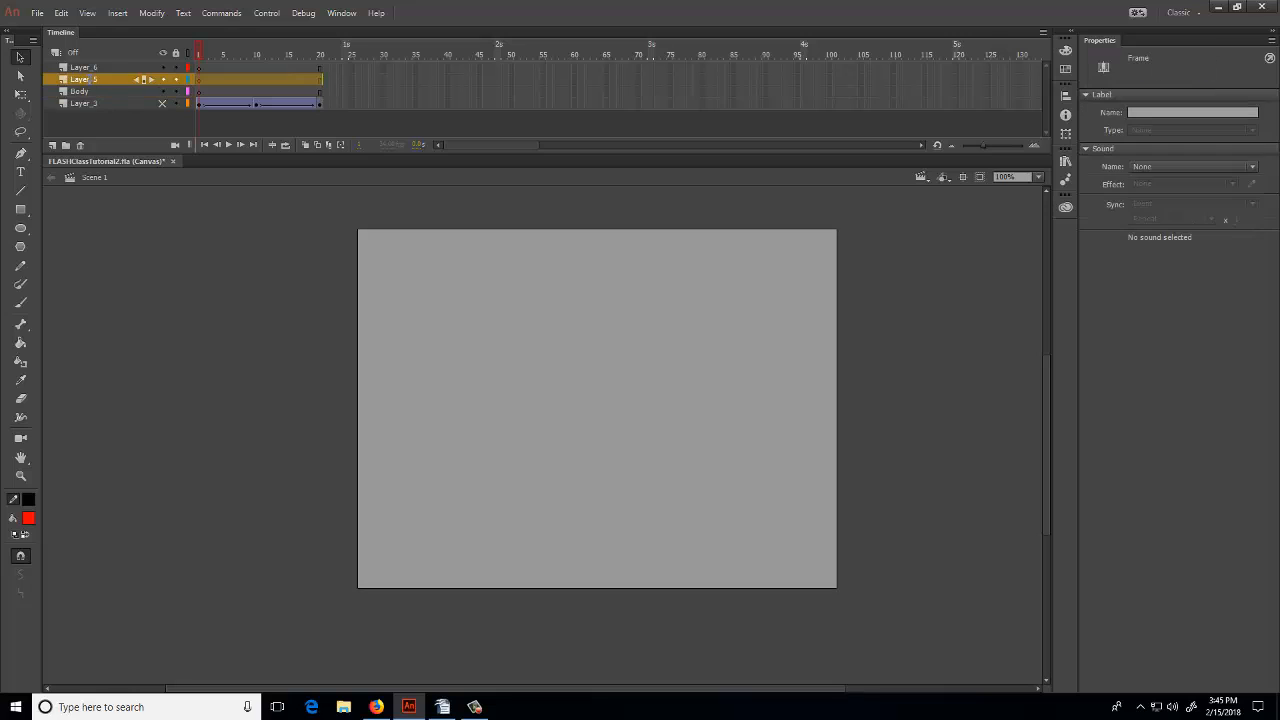
{"action": "type", "text": "Arm1"}
{"action": "double_click", "coordinate": [95, 67]}
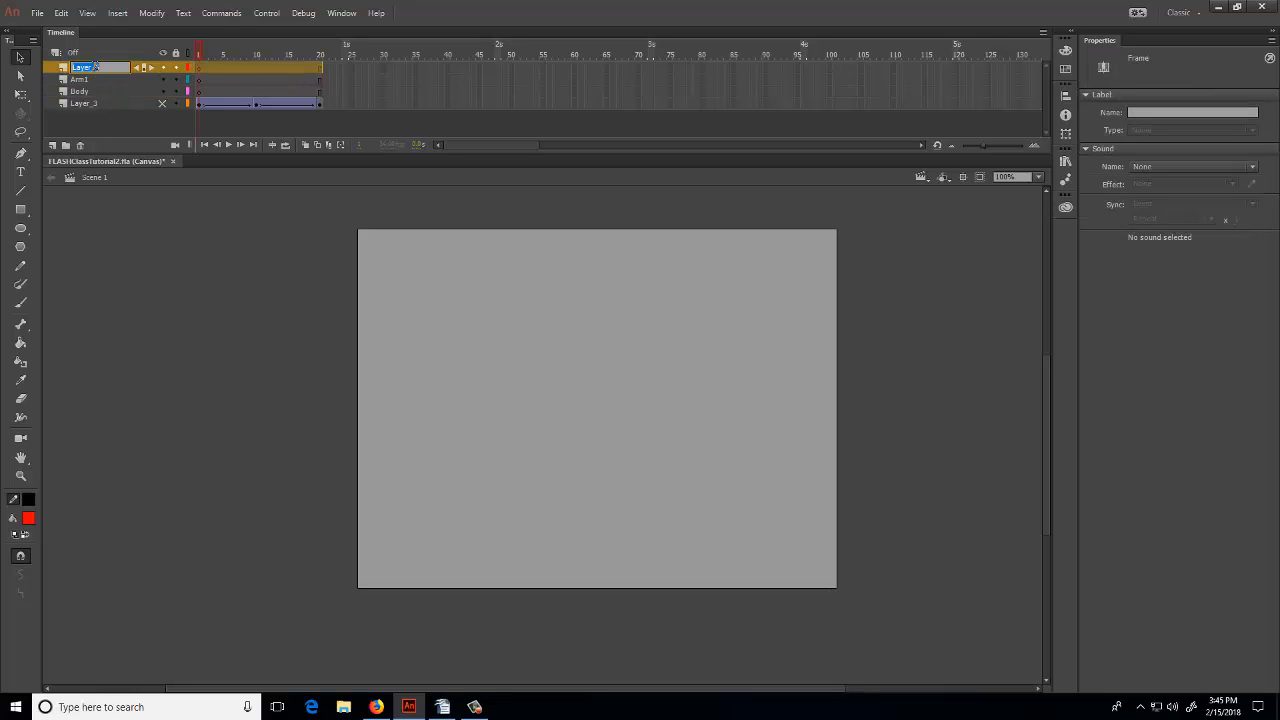
{"action": "type", "text": "Arm2"}
{"action": "left_click", "coordinate": [145, 278]}
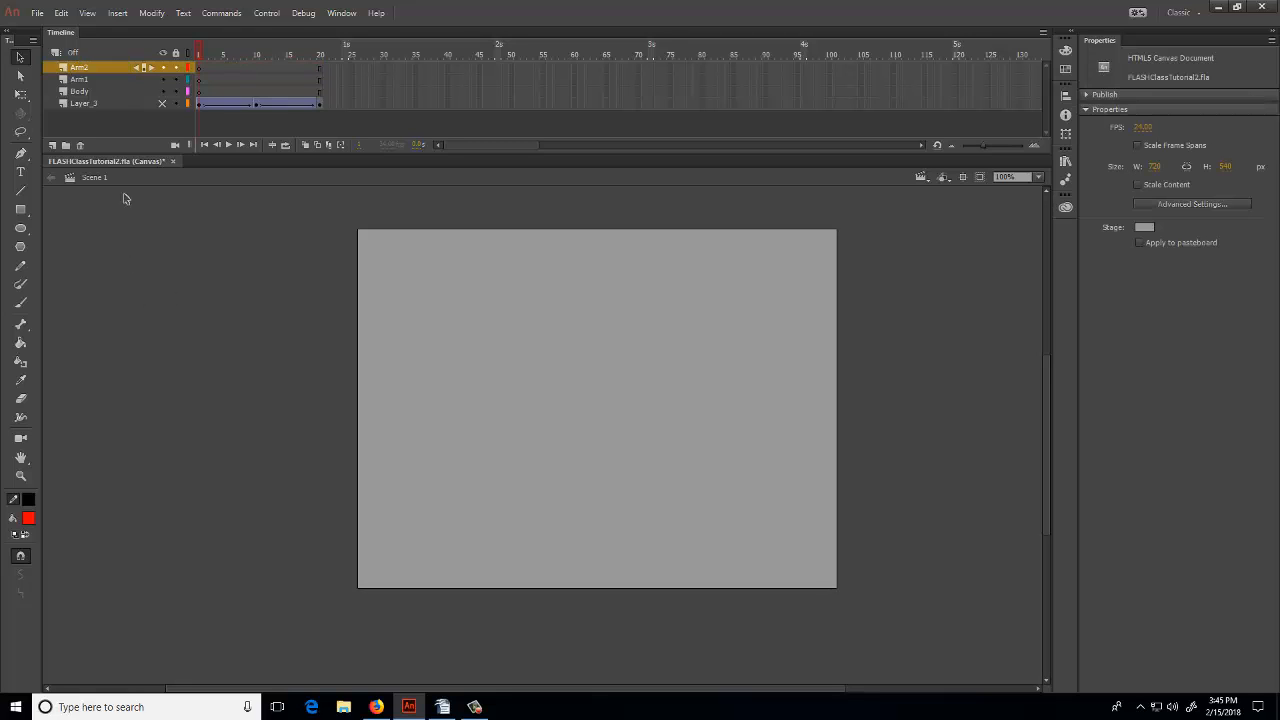
Draw a tall, narrow red oval with a black outline near the stage centre on frame 1 of the Body layer
{"action": "left_click", "coordinate": [199, 91]}
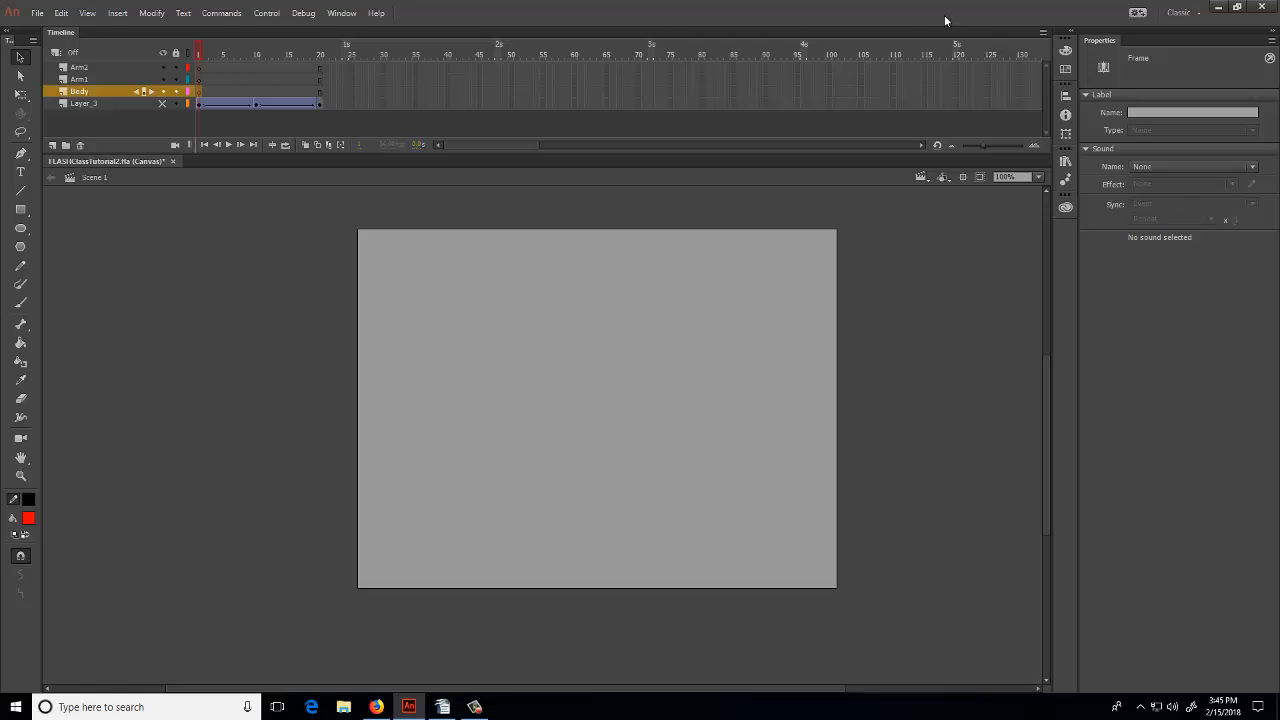
{"action": "left_click", "coordinate": [20, 228]}
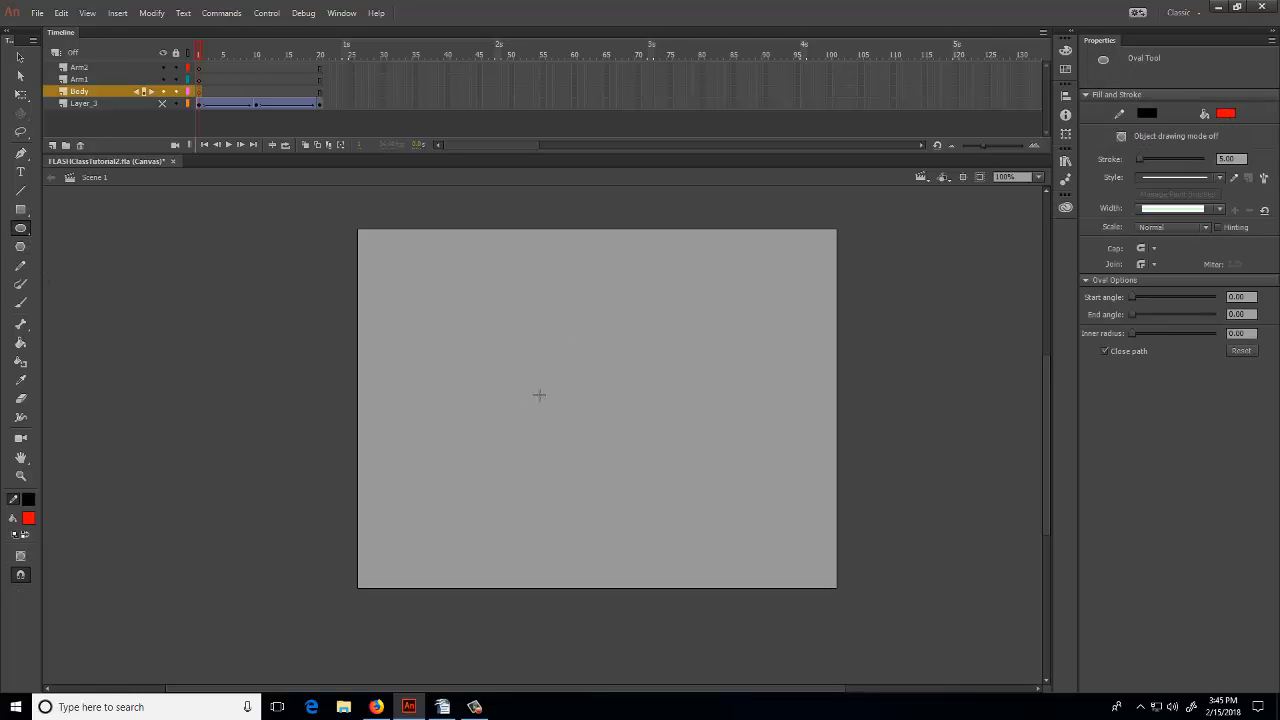
{"action": "left_click_drag", "start_coordinate": [553, 366], "coordinate": [597, 538]}
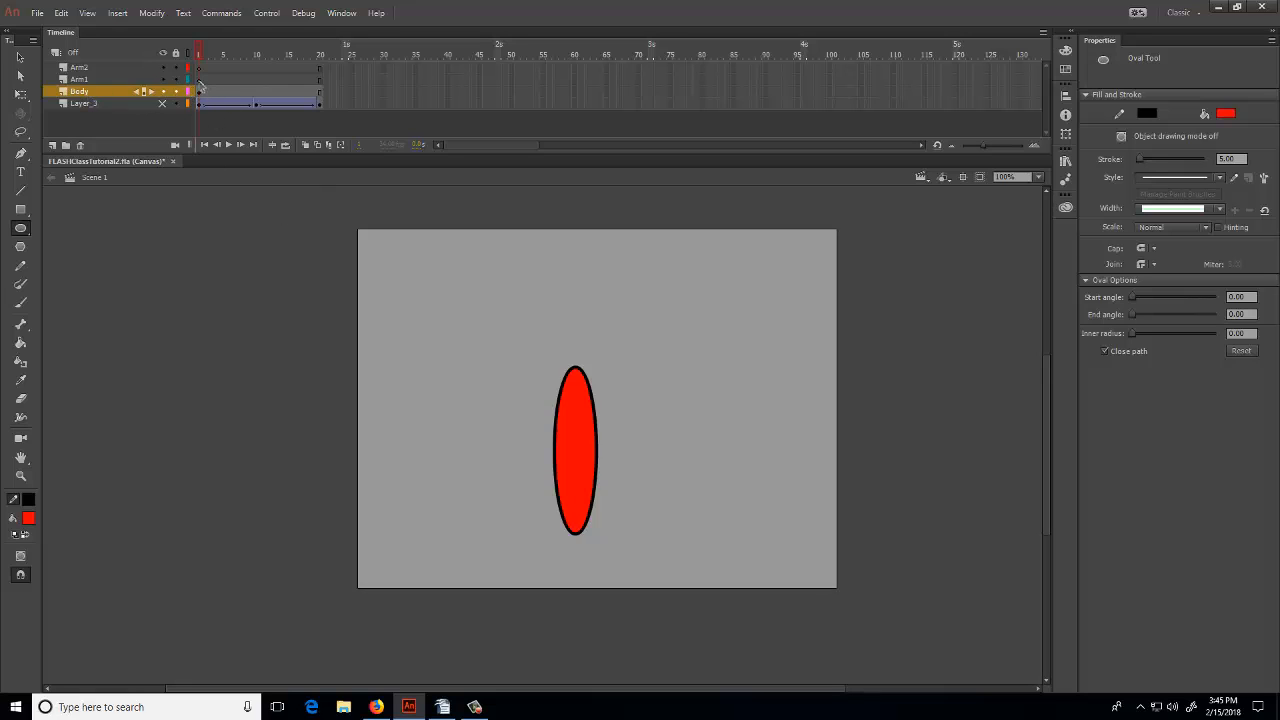
Try a horizontal red oval above and to the right of the body on the Arm1 layer, and undo it
{"action": "left_click", "coordinate": [199, 79]}
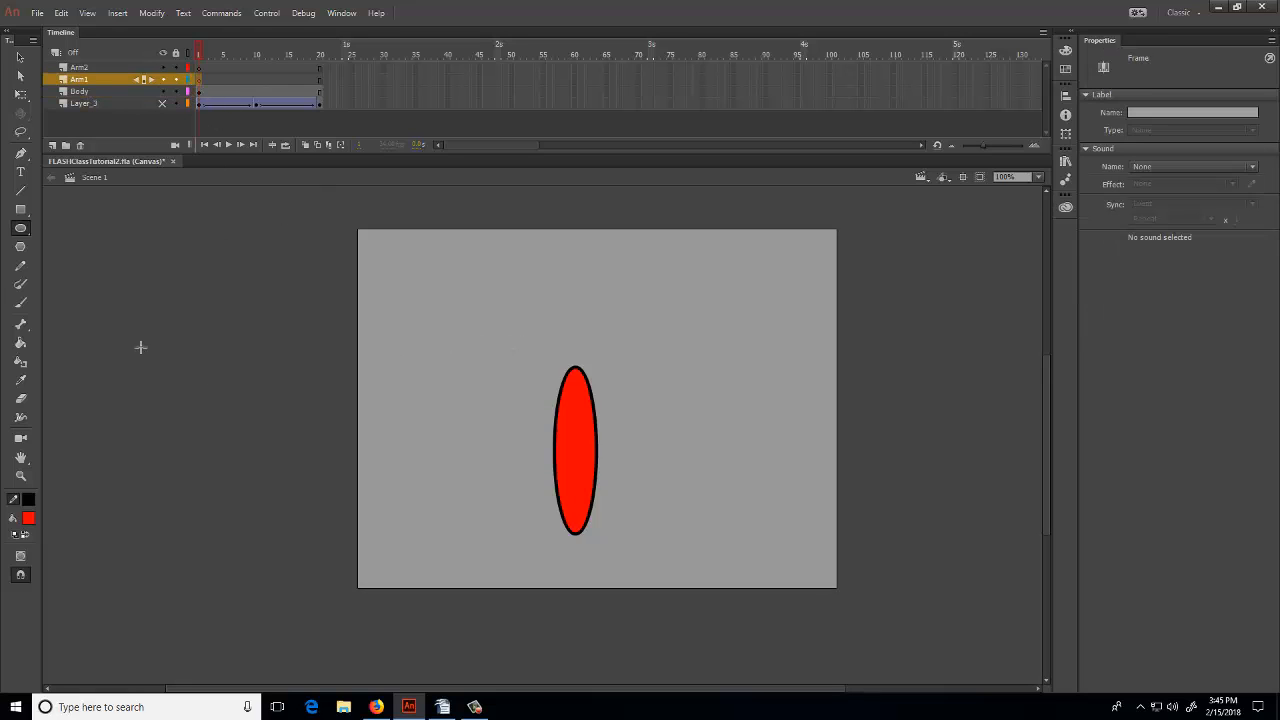
{"action": "left_click", "coordinate": [20, 228]}
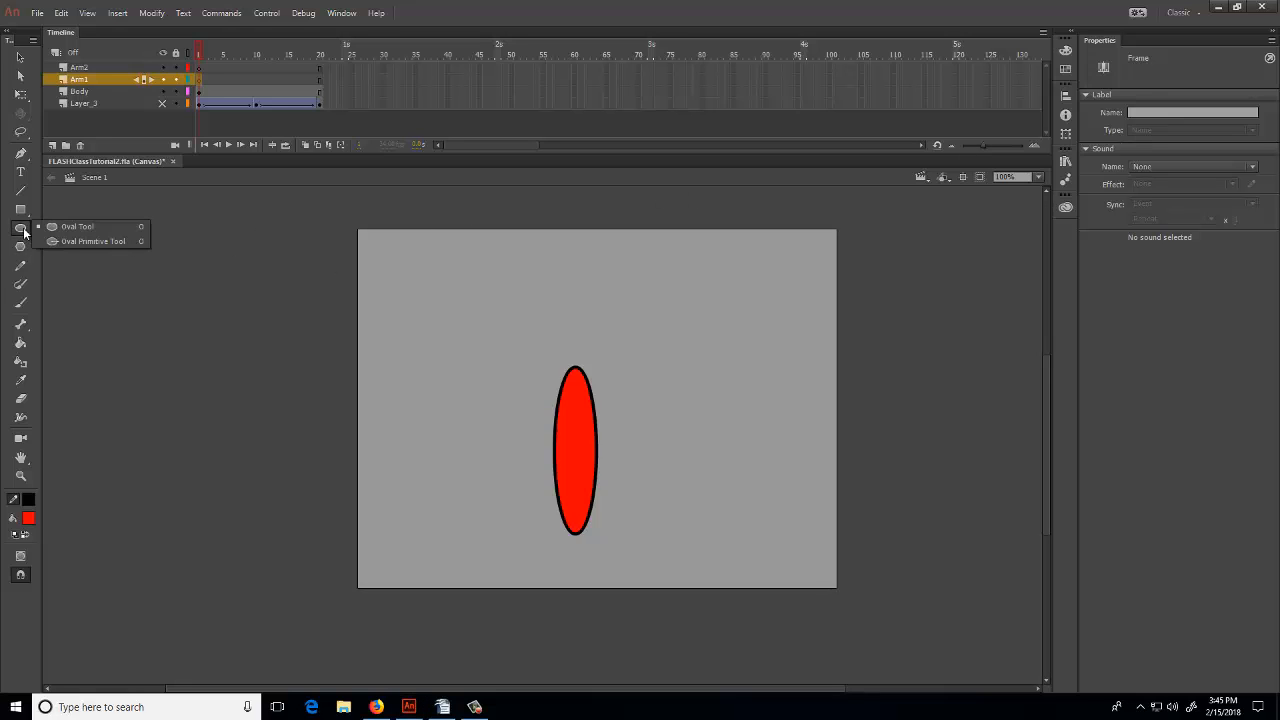
{"action": "left_click", "coordinate": [60, 227]}
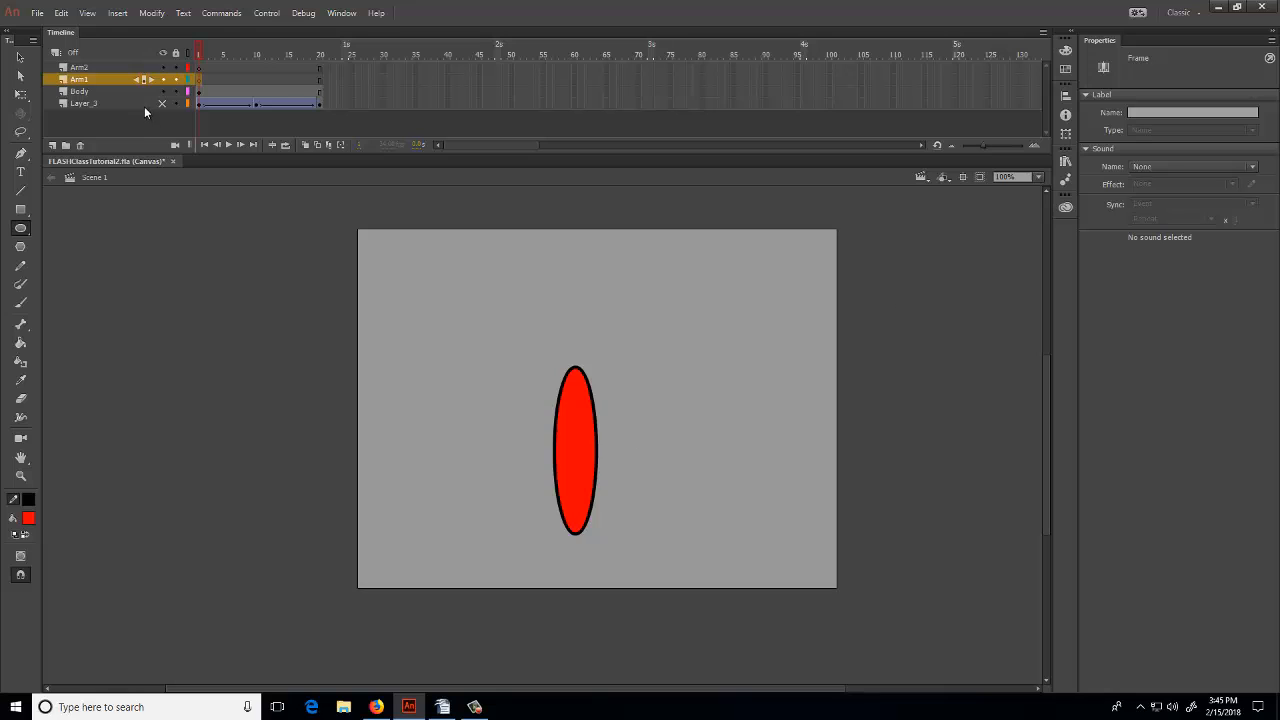
{"action": "left_click", "coordinate": [20, 228]}
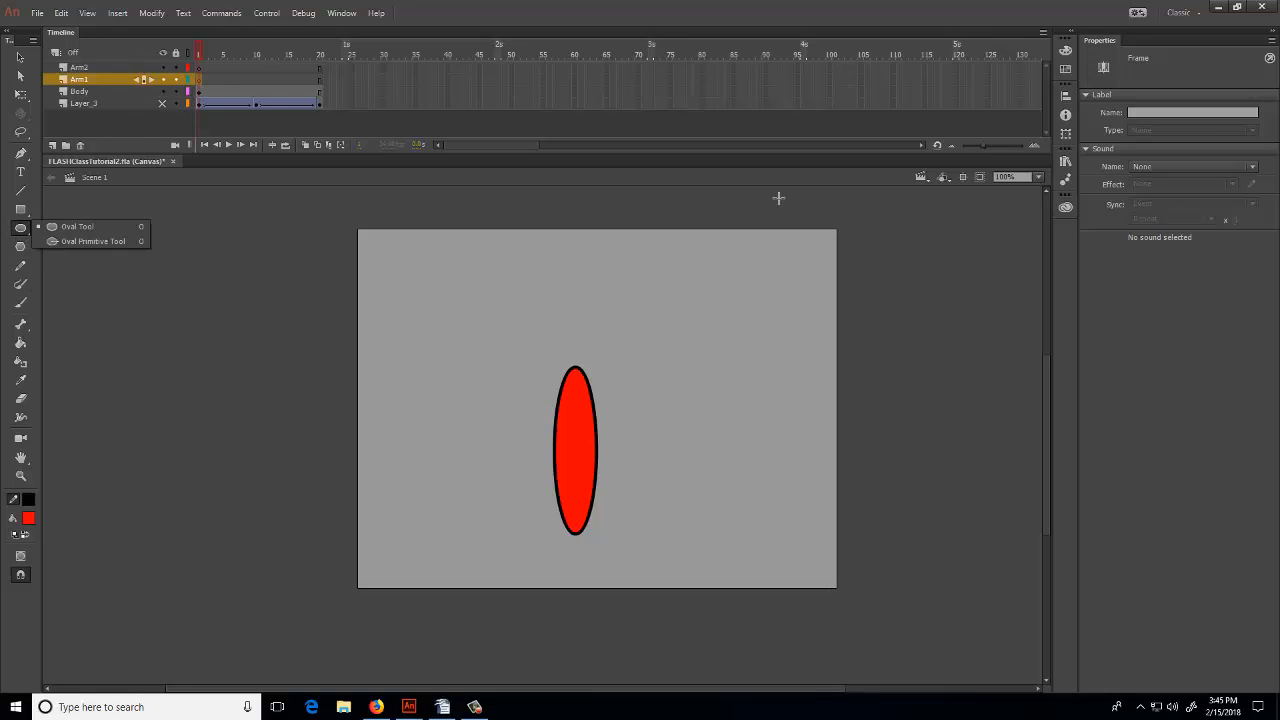
{"action": "left_click", "coordinate": [65, 227]}
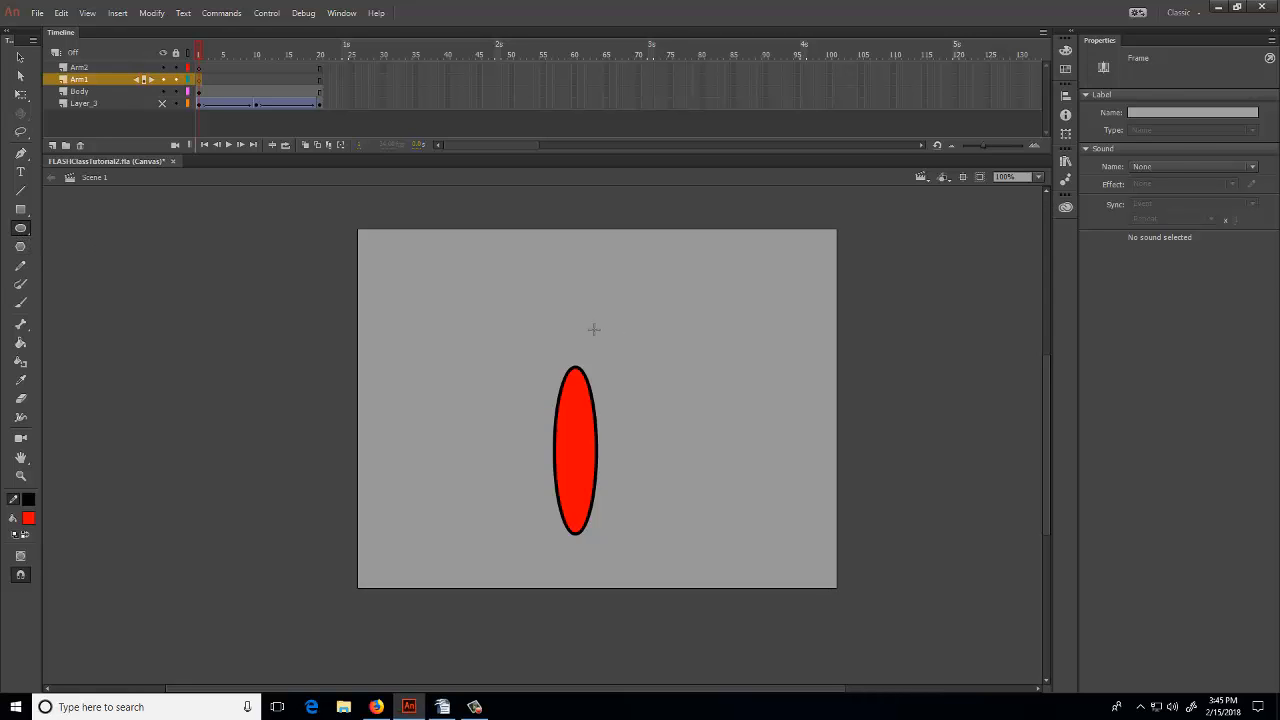
{"action": "mouse_move", "coordinate": [593, 329]}
{"action": "left_mouse_down"}
{"action": "mouse_move", "coordinate": [665, 344]}
{"action": "mouse_move", "coordinate": [652, 330]}
{"action": "mouse_move", "coordinate": [710, 356]}
{"action": "left_mouse_up"}
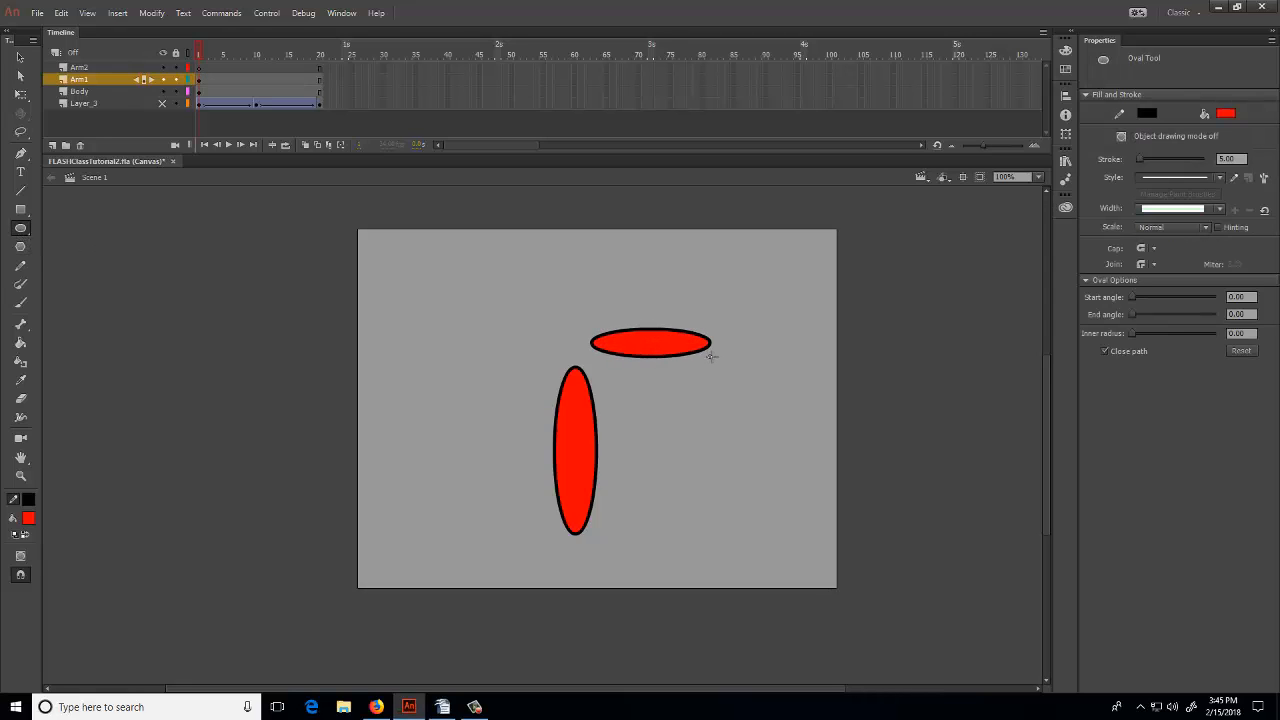
{"action": "key", "text": "ctrl+z"}
Draw two horizontal blue ovals as arms beside the body's upper end: the right one on Arm1 and the left one on Arm2
{"action": "left_click", "coordinate": [1227, 114]}
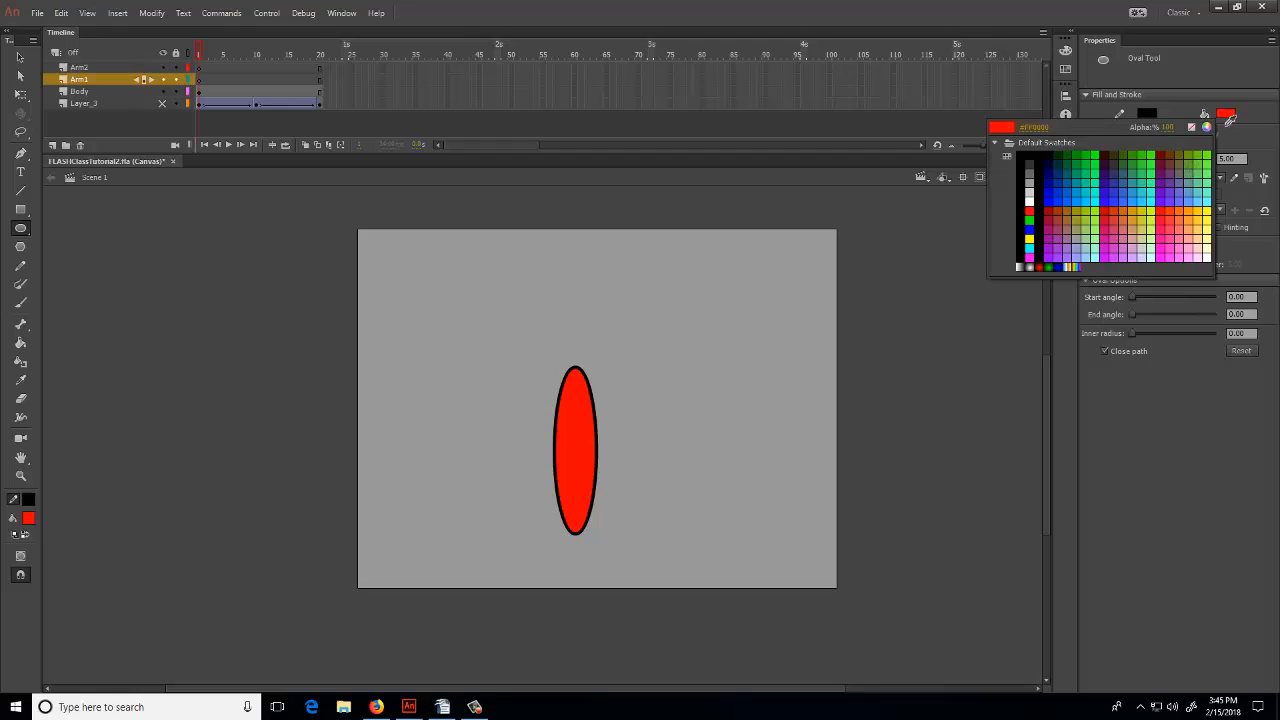
{"action": "left_click", "coordinate": [1048, 195]}
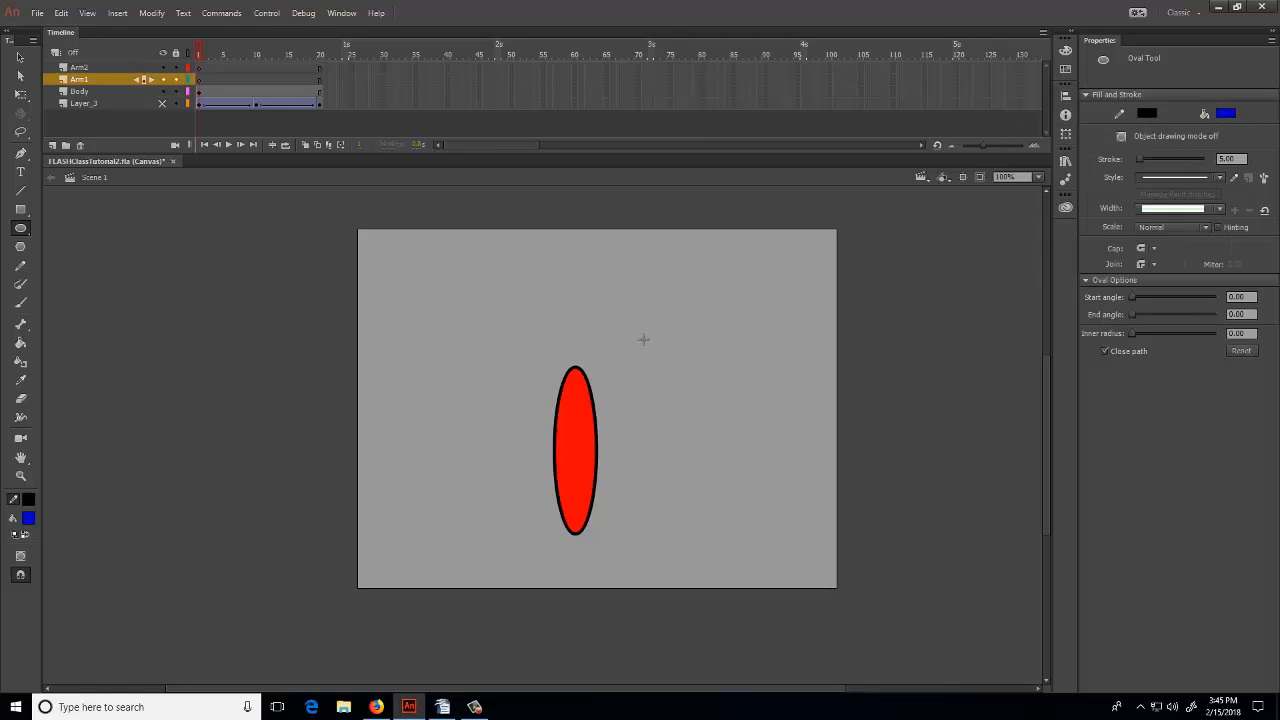
{"action": "left_click", "coordinate": [200, 80]}
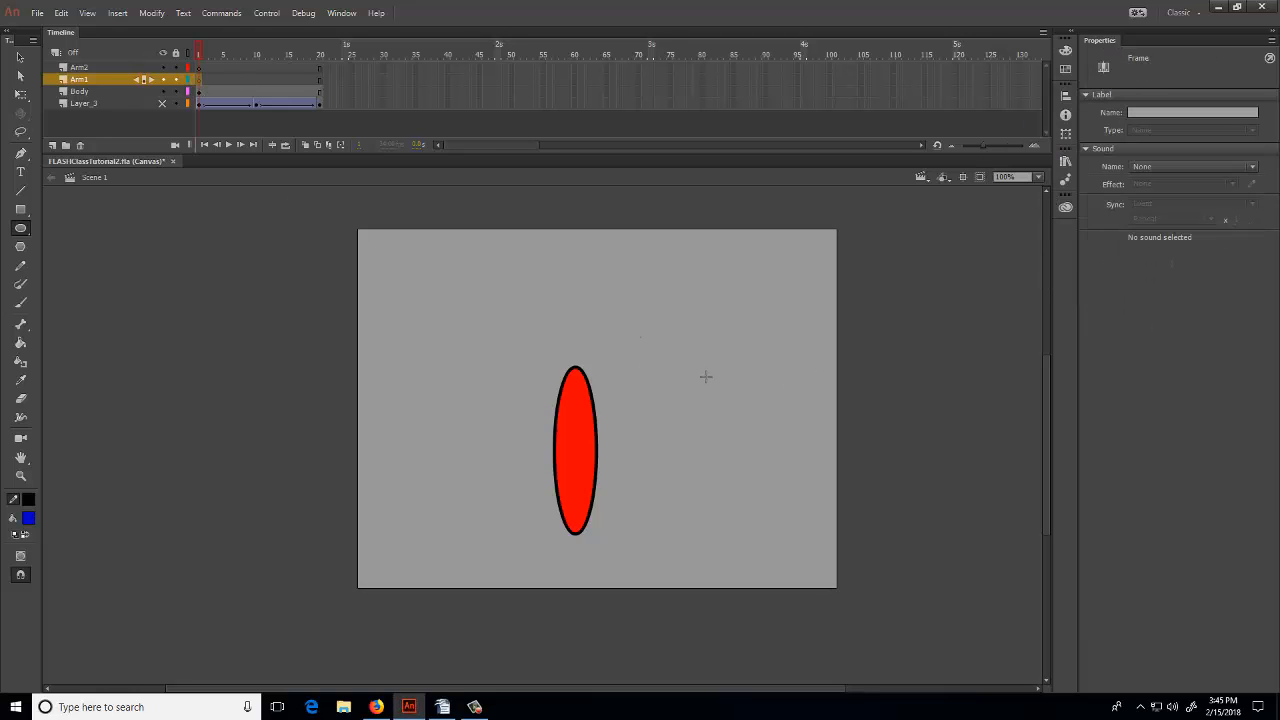
{"action": "left_click_drag", "start_coordinate": [626, 348], "coordinate": [748, 376]}
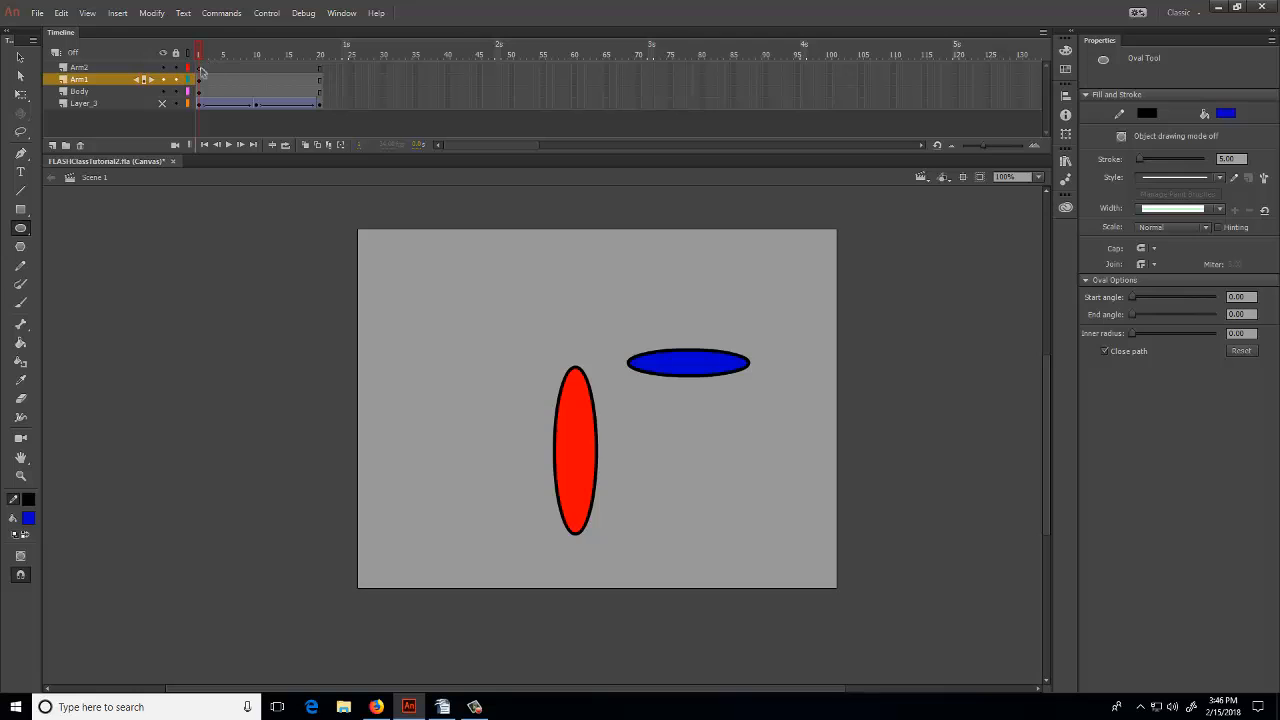
{"action": "left_click", "coordinate": [200, 68]}
{"action": "mouse_move", "coordinate": [517, 348]}
{"action": "left_mouse_down"}
{"action": "mouse_move", "coordinate": [420, 357]}
{"action": "mouse_move", "coordinate": [409, 376]}
{"action": "left_mouse_up"}
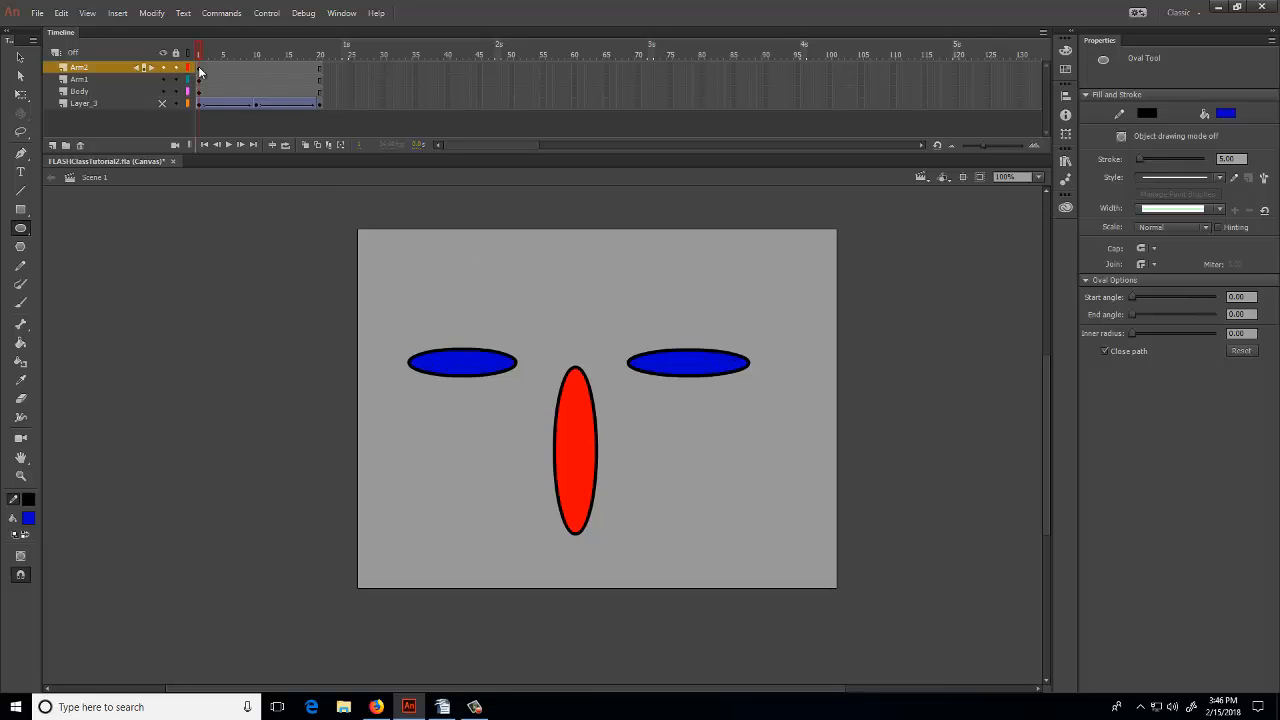
Select the frame 1 keyframes of Arm2, Arm1 and Body in turn to check each layer's shape, ending on Arm1
{"action": "left_click", "coordinate": [200, 68]}
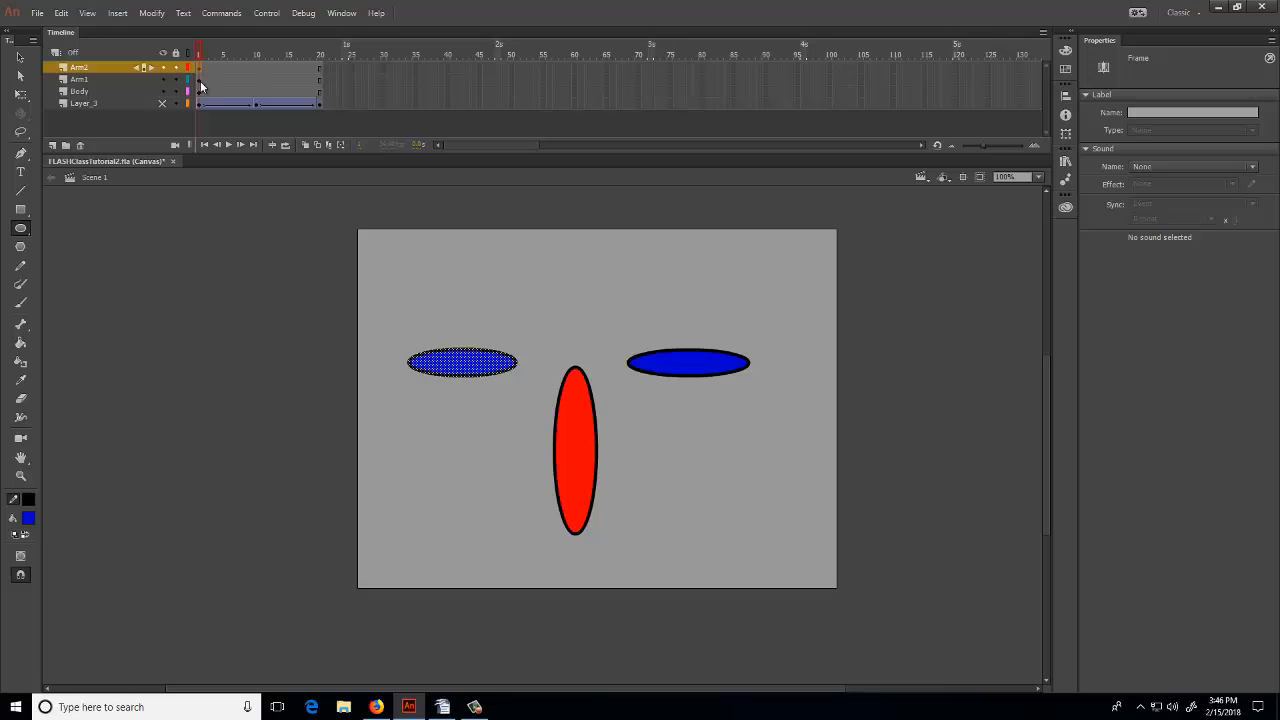
{"action": "left_click", "coordinate": [200, 80]}
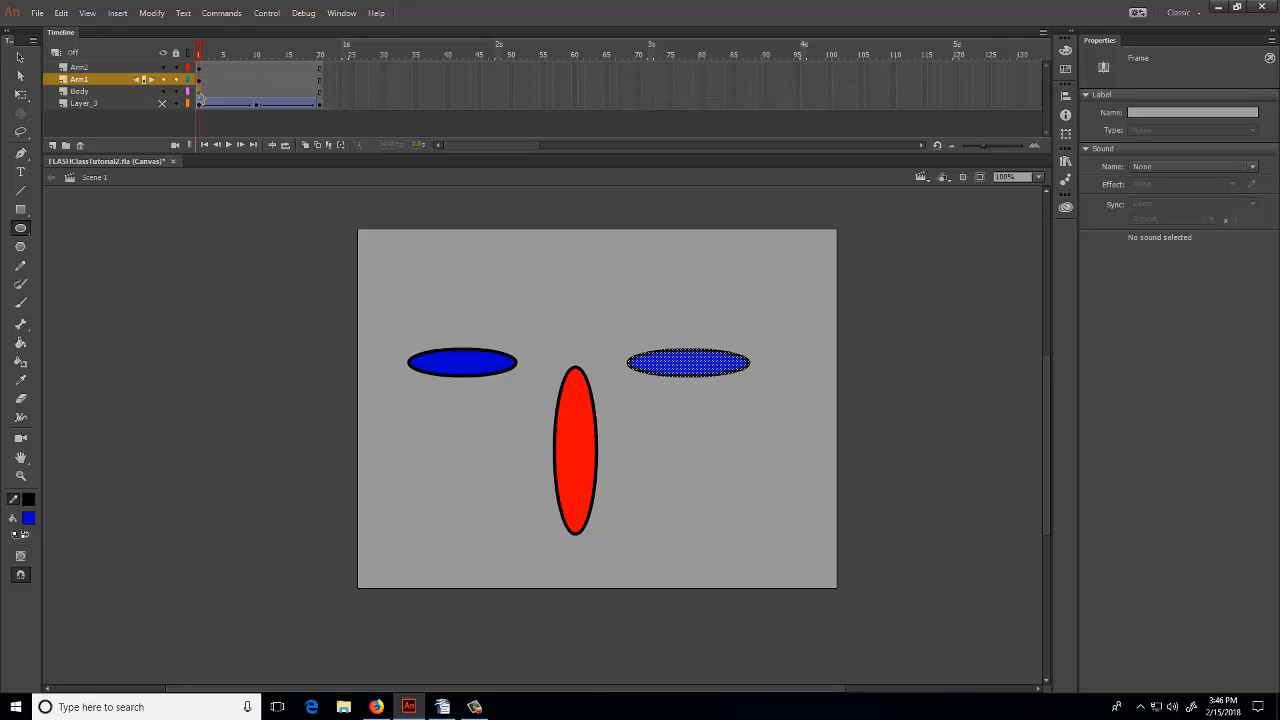
{"action": "left_click", "coordinate": [200, 92]}
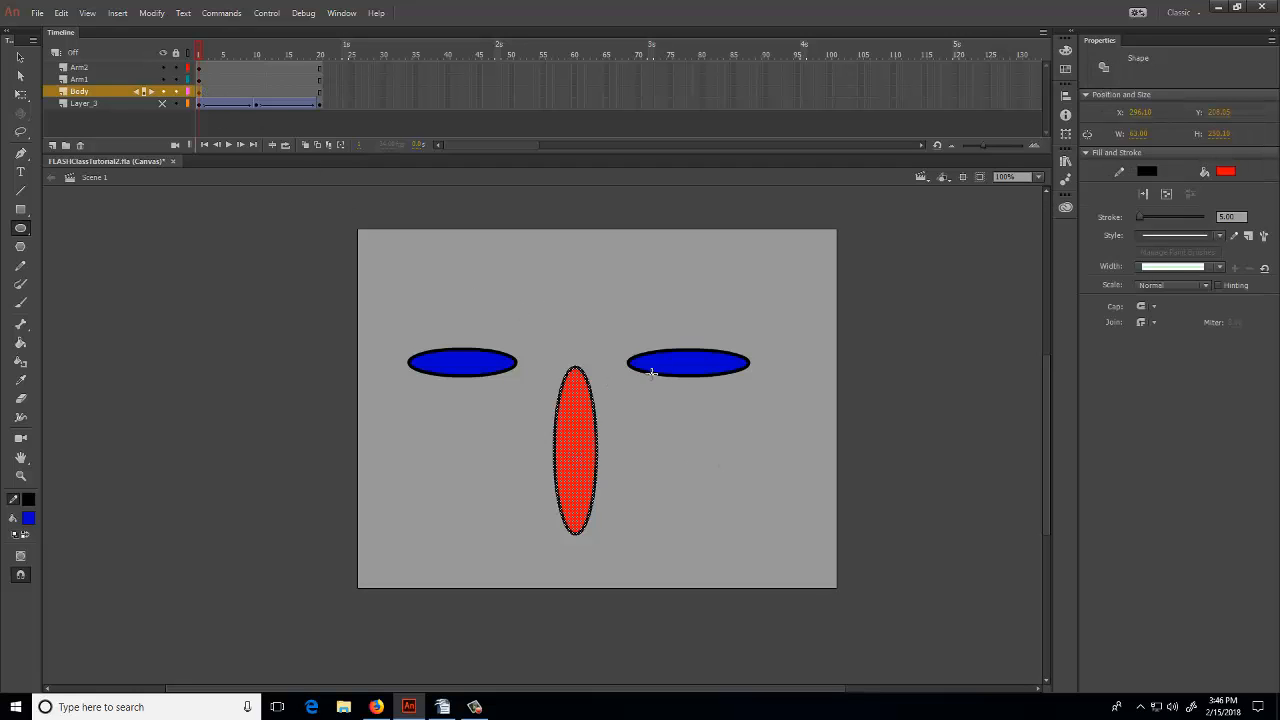
{"action": "left_click", "coordinate": [200, 80]}
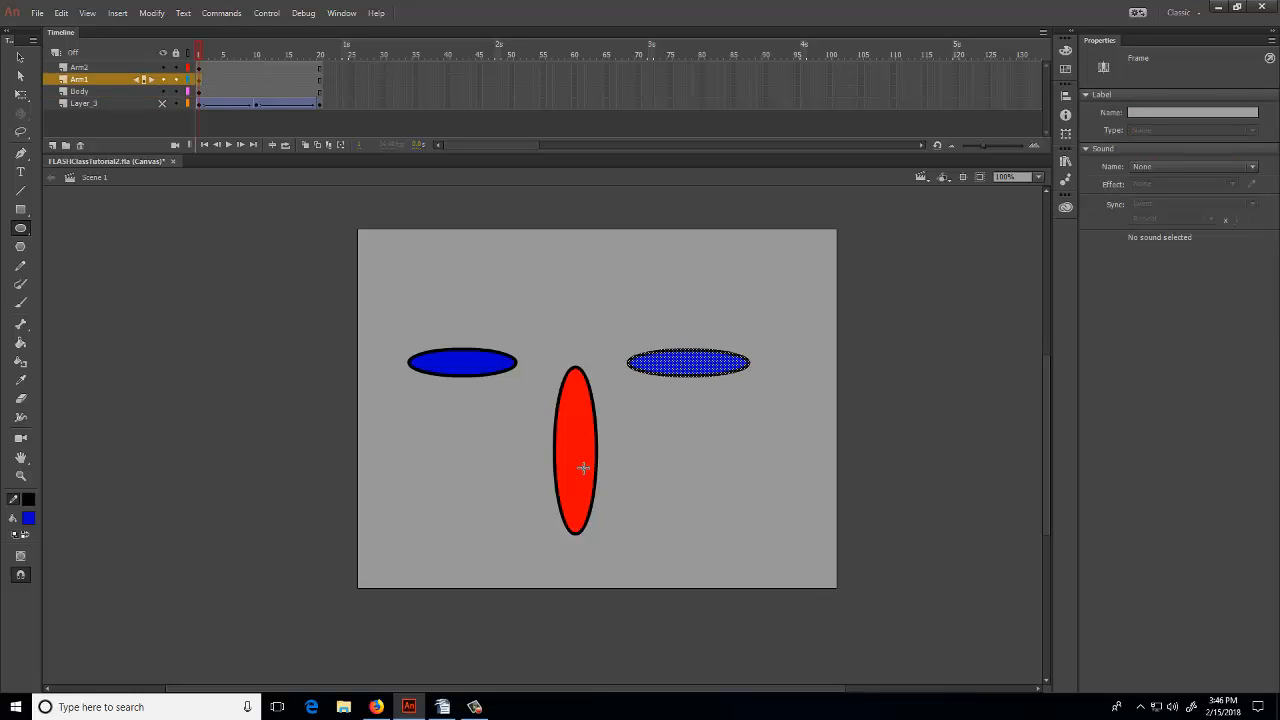
Convert the red body oval on frame 1 of the Body layer to a graphic symbol named body
{"action": "left_click", "coordinate": [200, 91]}
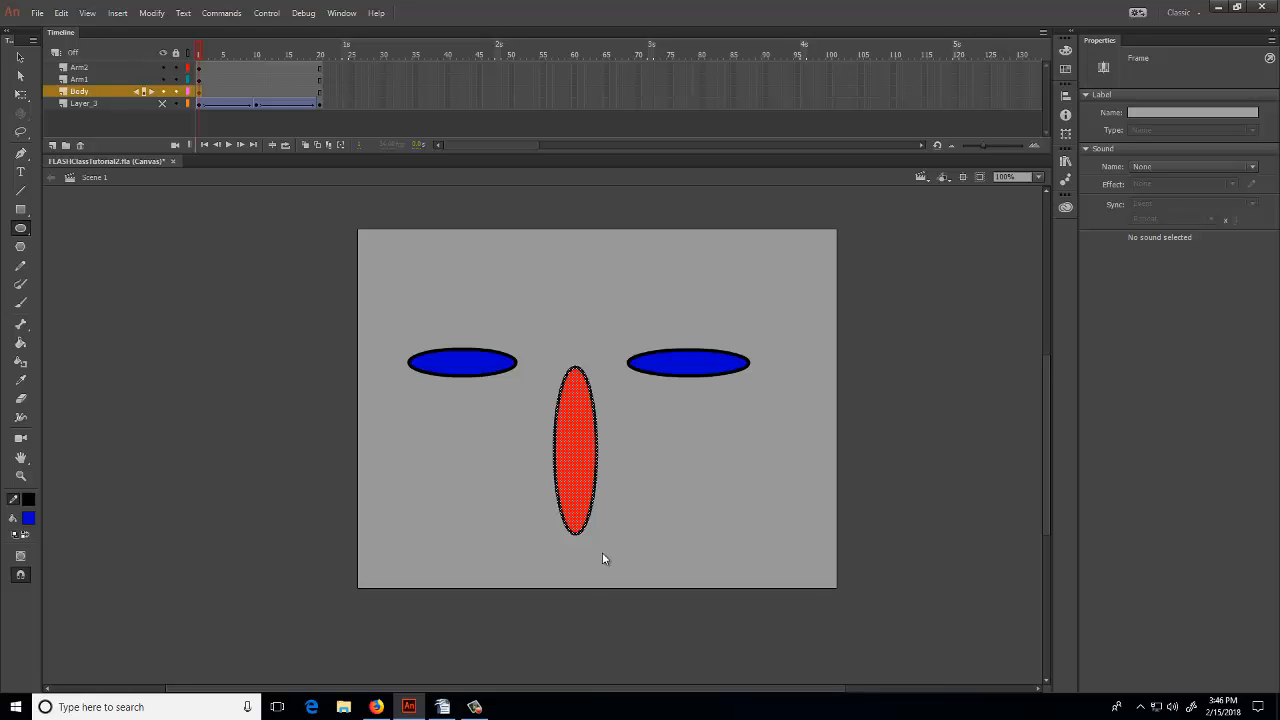
{"action": "key", "text": "F8"}
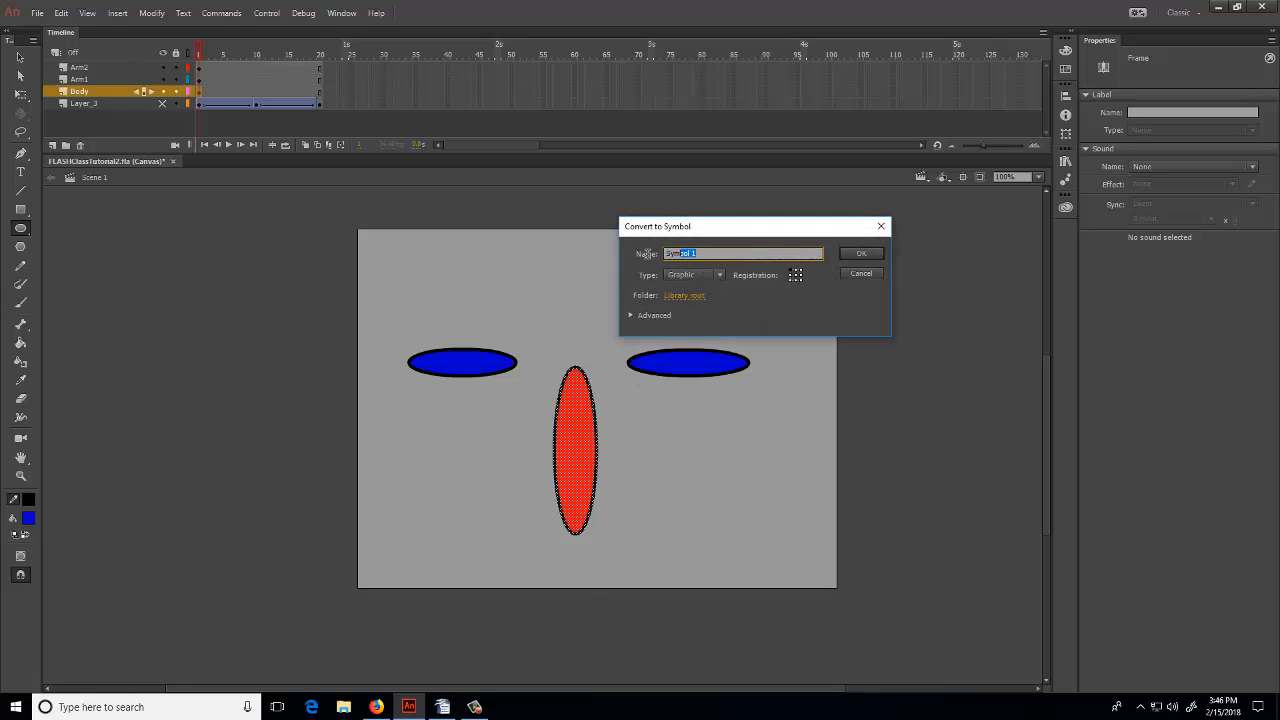
{"action": "type", "text": "dy"}
{"action": "key", "text": "Return"}
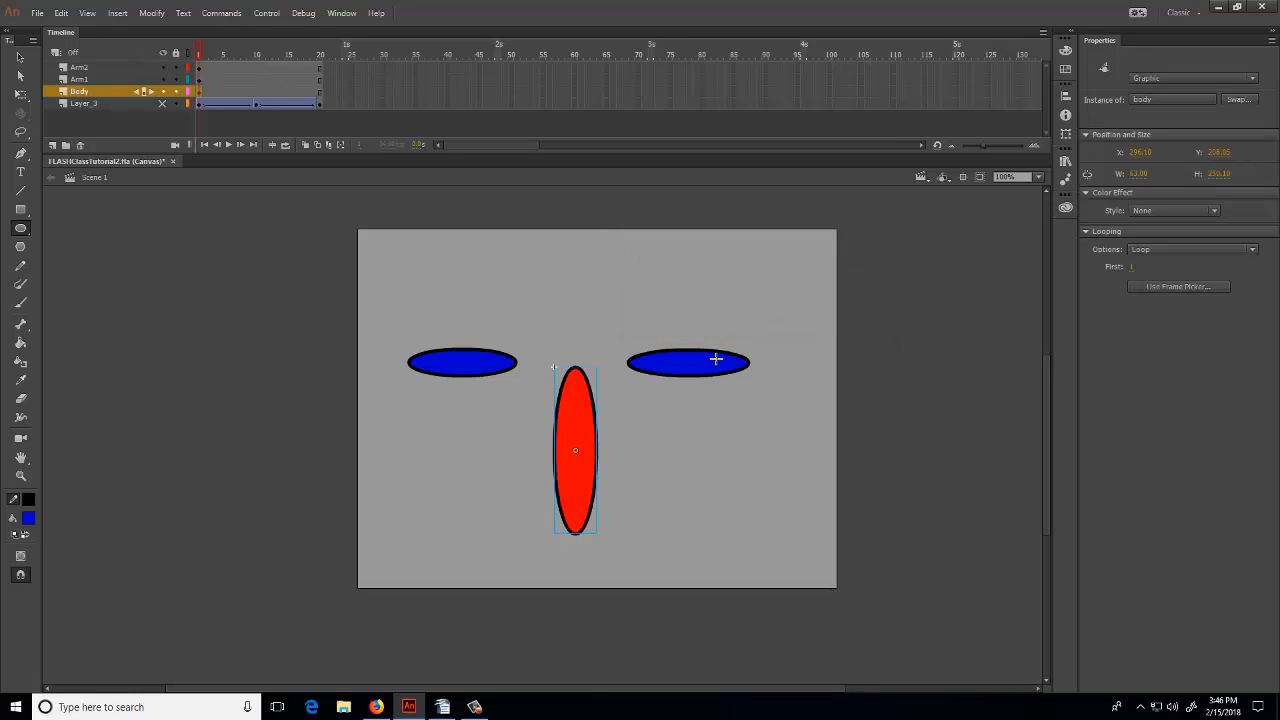
Convert the right blue oval on frame 1 of the Arm1 layer to a graphic symbol named Arm1
{"action": "left_click", "coordinate": [207, 80]}
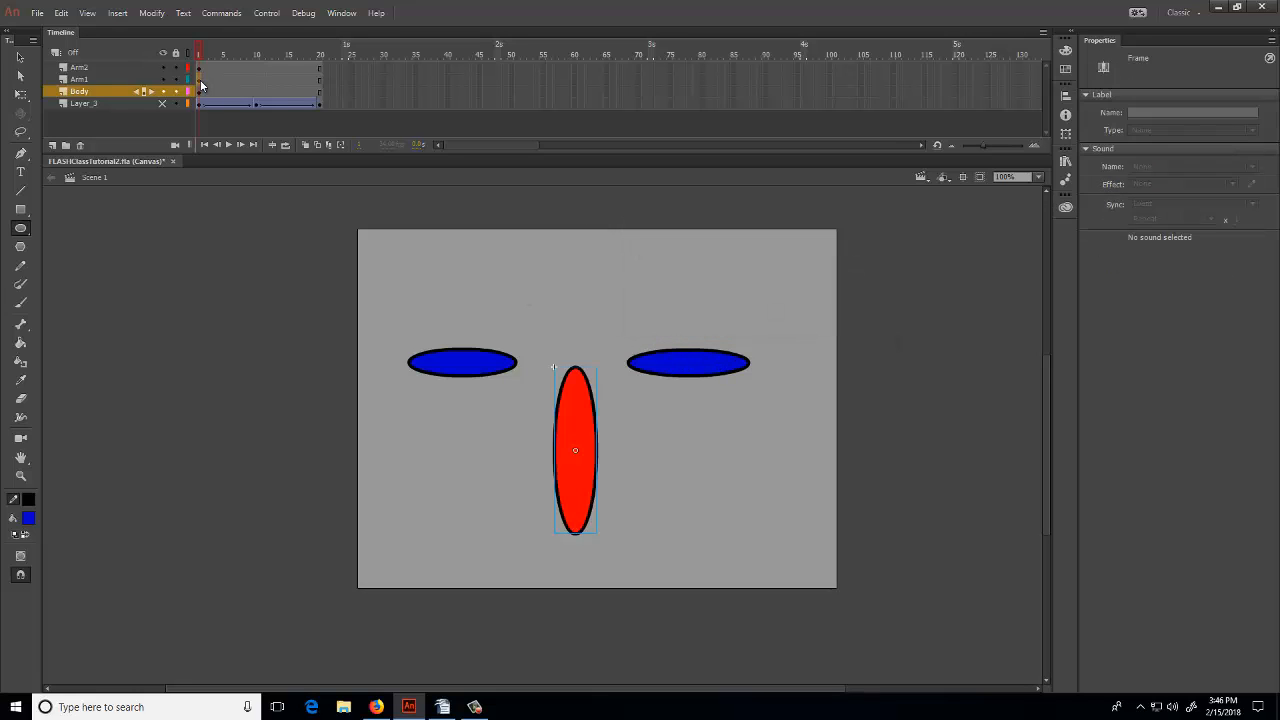
{"action": "key", "text": "F8"}
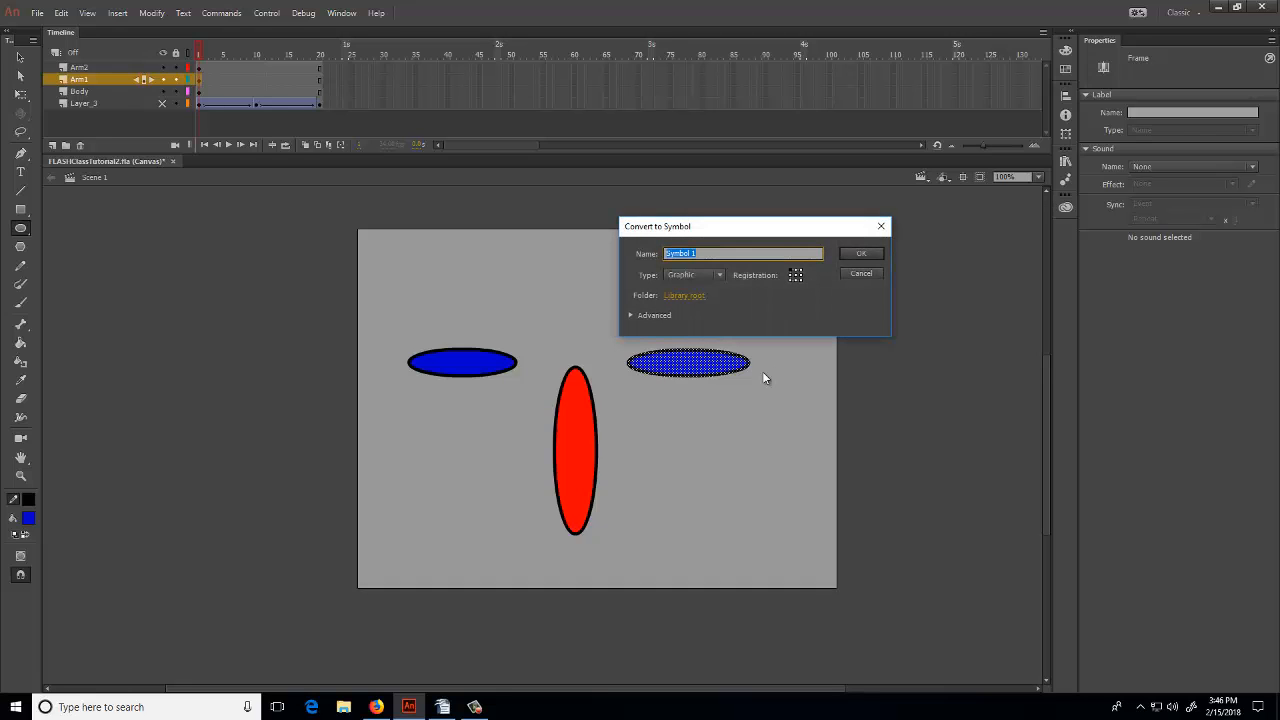
{"action": "type", "text": "Arm1"}
{"action": "left_click", "coordinate": [862, 254]}
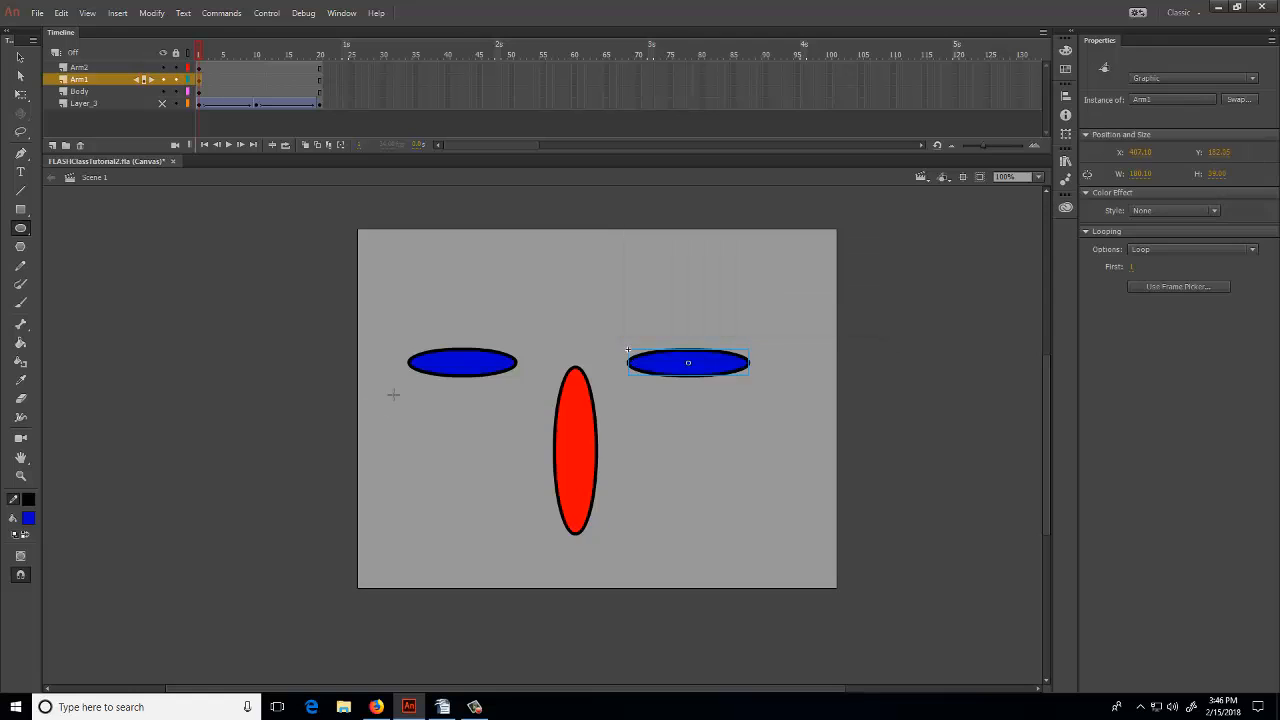
Convert the left blue oval on frame 1 of the Arm2 layer to a graphic symbol named Arm2
{"action": "left_click", "coordinate": [198, 70]}
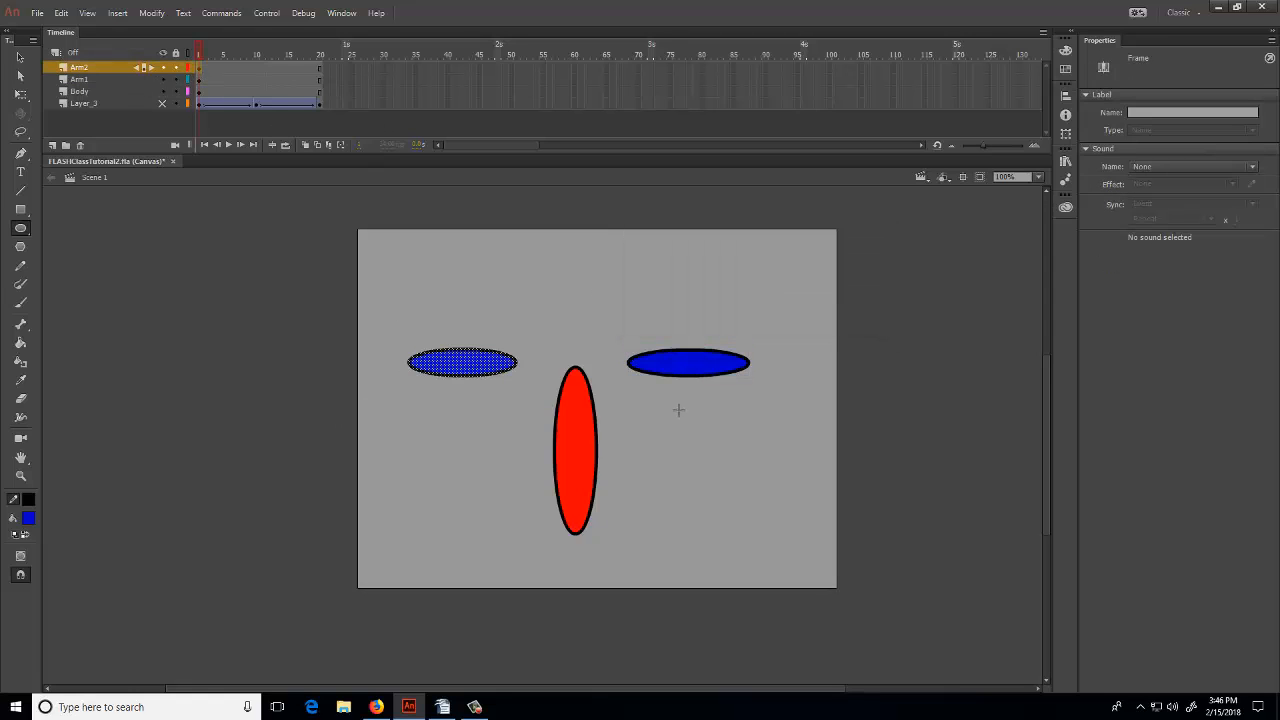
{"action": "key", "text": "a"}
{"action": "key", "text": "e"}
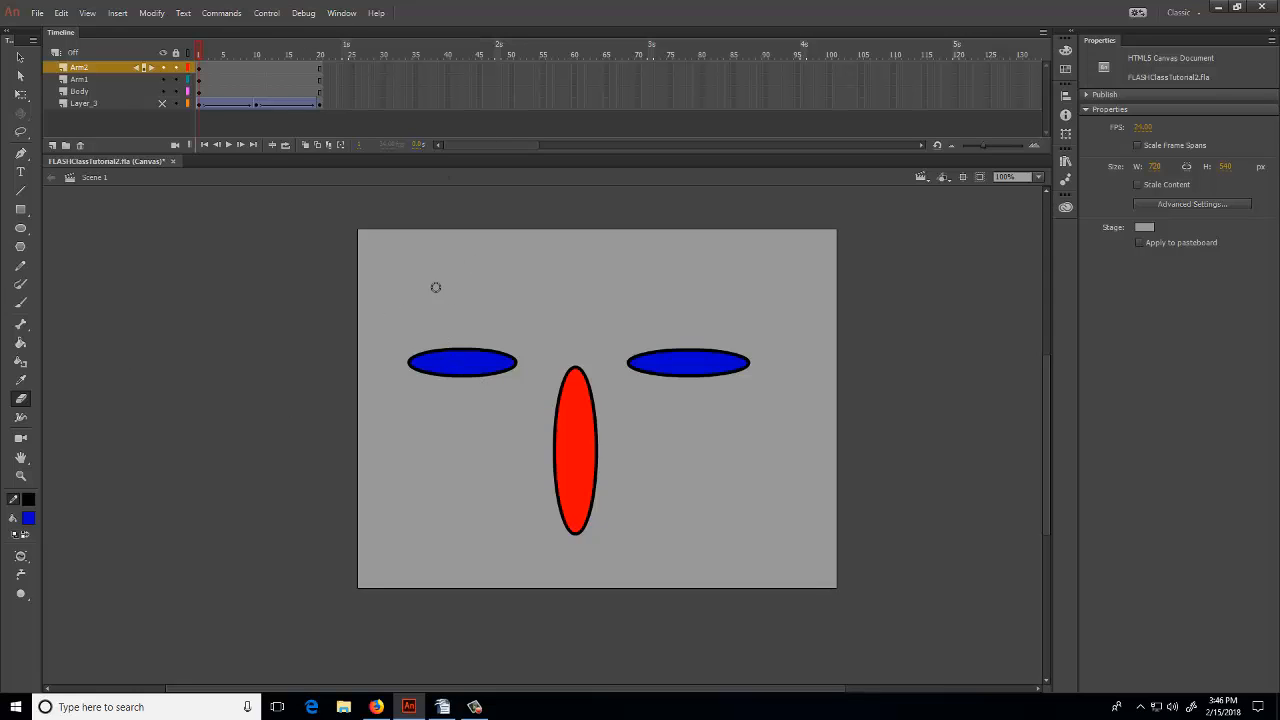
{"action": "left_click", "coordinate": [20, 57]}
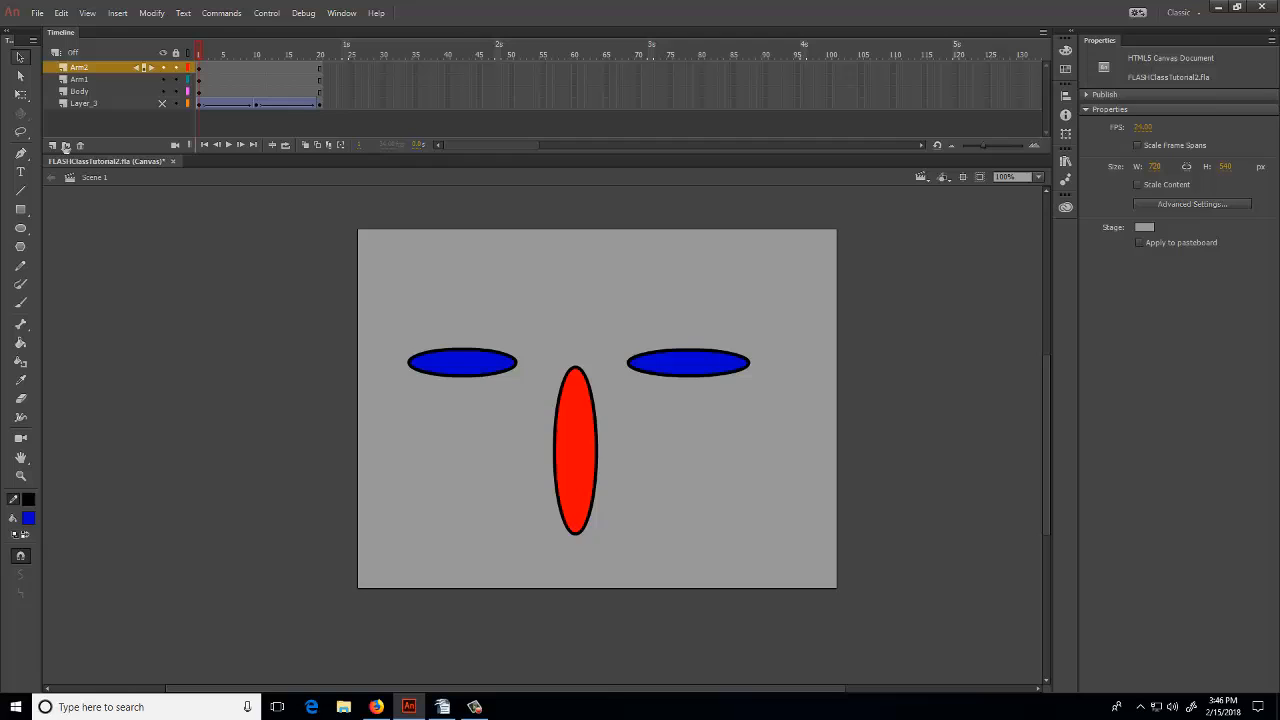
{"action": "left_click", "coordinate": [458, 364]}
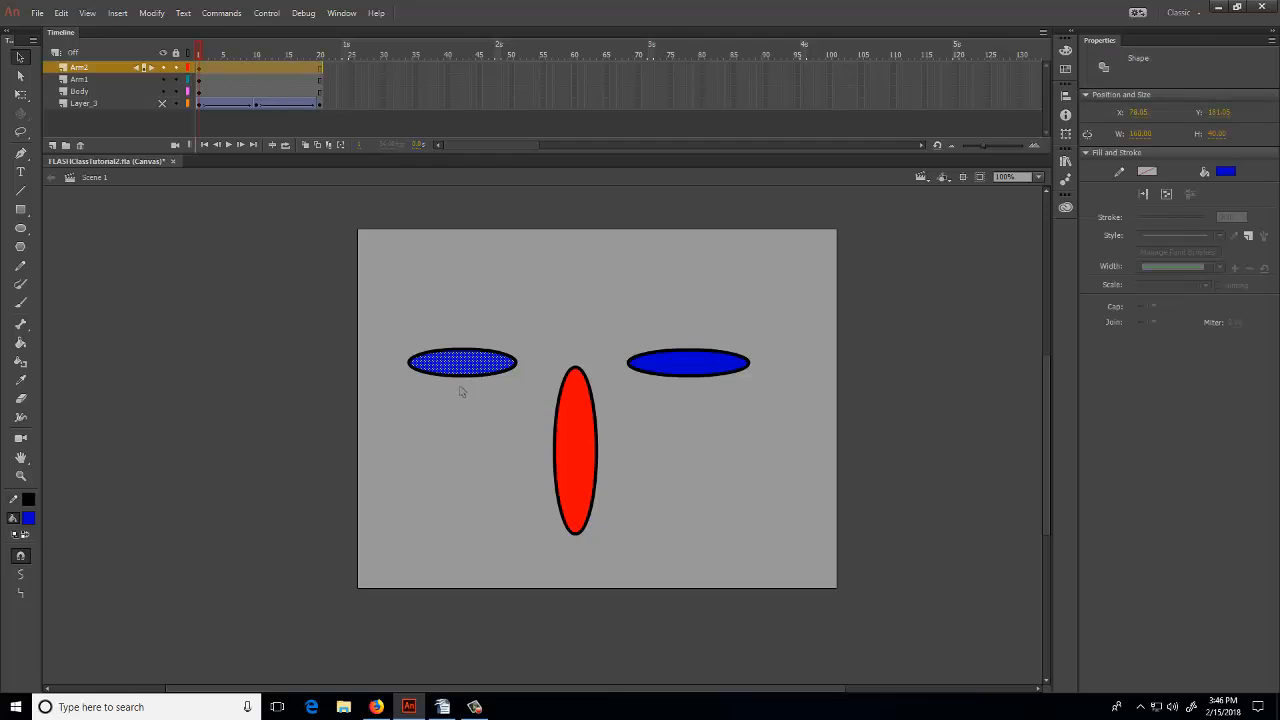
{"action": "left_click", "coordinate": [199, 67]}
{"action": "key", "text": "F8"}
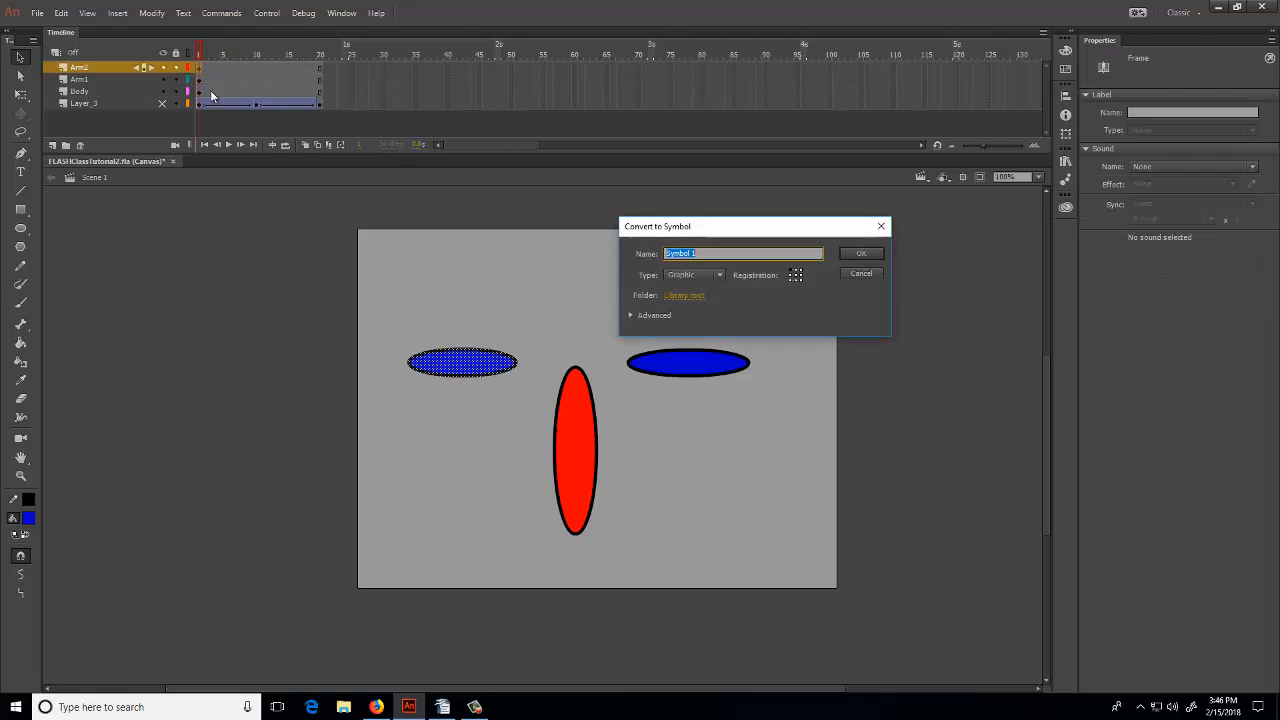
{"action": "type", "text": "Arm2"}
{"action": "key", "text": "Return"}
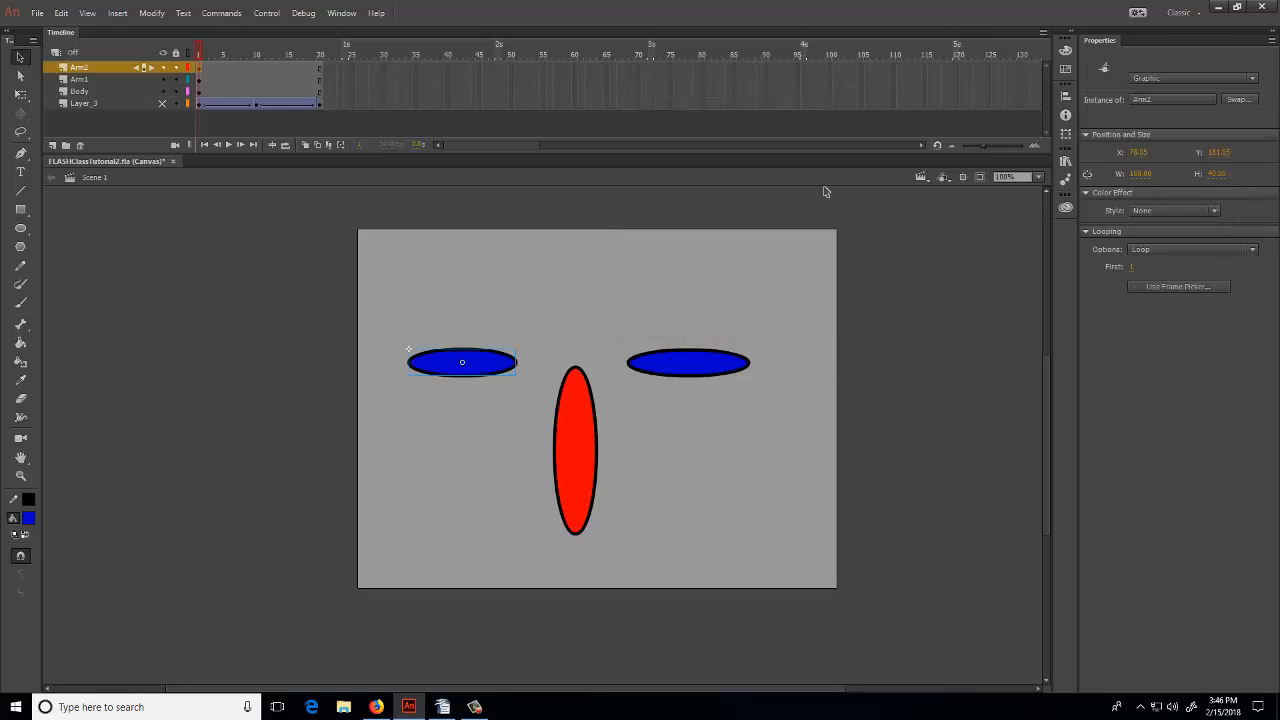
With Free Transform, set the left arm's pivot at its inner end, attach it to the body's upper side, and tilt it slightly upward
{"action": "left_click", "coordinate": [500, 406]}
{"action": "left_click", "coordinate": [484, 372]}
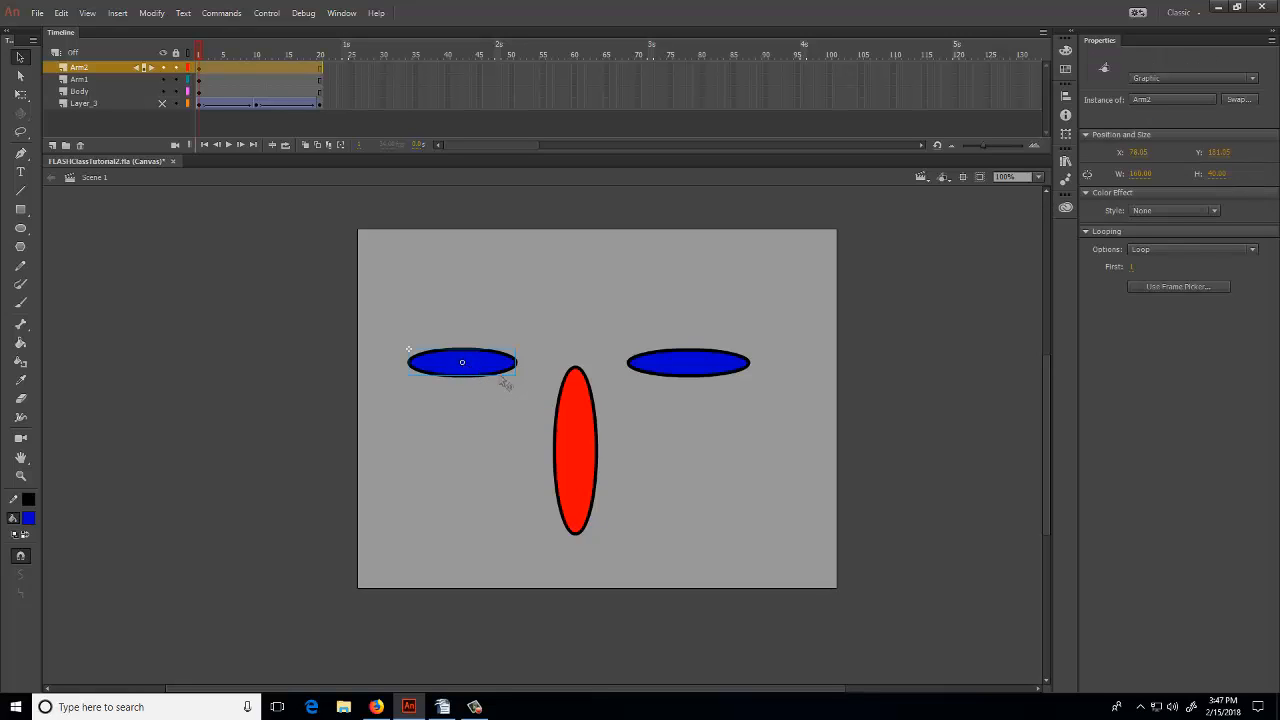
{"action": "left_click", "coordinate": [20, 94]}
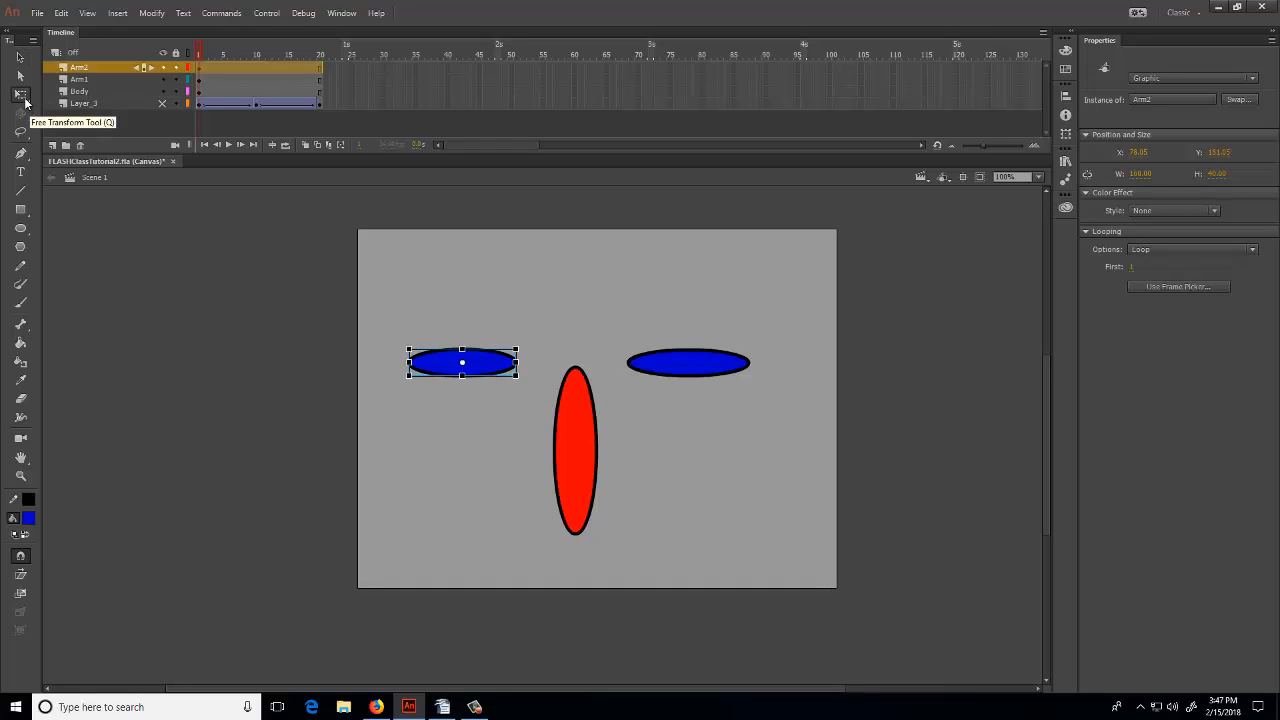
{"action": "left_click", "coordinate": [531, 349]}
{"action": "left_click", "coordinate": [490, 366]}
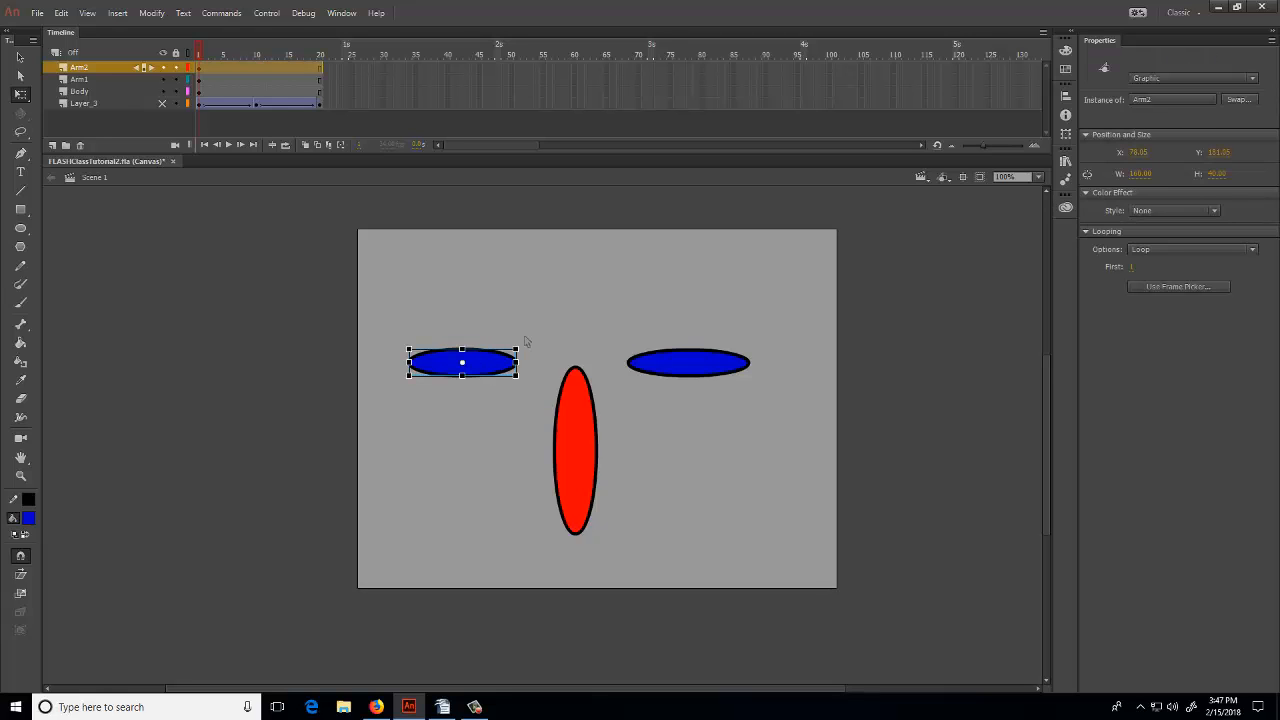
{"action": "mouse_move", "coordinate": [523, 347]}
{"action": "left_mouse_down"}
{"action": "mouse_move", "coordinate": [535, 366]}
{"action": "mouse_move", "coordinate": [530, 316]}
{"action": "mouse_move", "coordinate": [525, 382]}
{"action": "mouse_move", "coordinate": [526, 355]}
{"action": "left_mouse_up"}
{"action": "left_click_drag", "start_coordinate": [481, 370], "coordinate": [530, 393]}
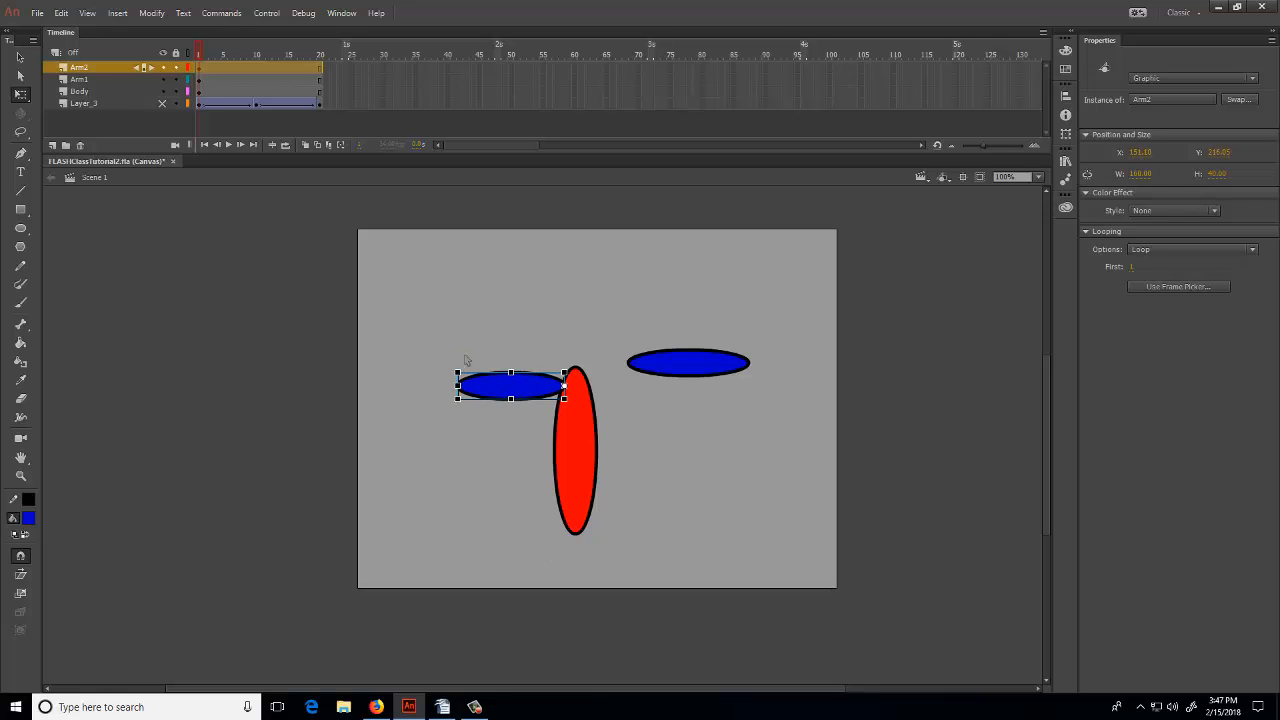
{"action": "mouse_move", "coordinate": [463, 366]}
{"action": "left_mouse_down"}
{"action": "mouse_move", "coordinate": [491, 309]}
{"action": "mouse_move", "coordinate": [463, 400]}
{"action": "mouse_move", "coordinate": [458, 366]}
{"action": "left_mouse_up"}
Set the right arm's pivot at its inner end and attach it to the body's upper side, then fine-tune the left arm's position
{"action": "left_click", "coordinate": [706, 371]}
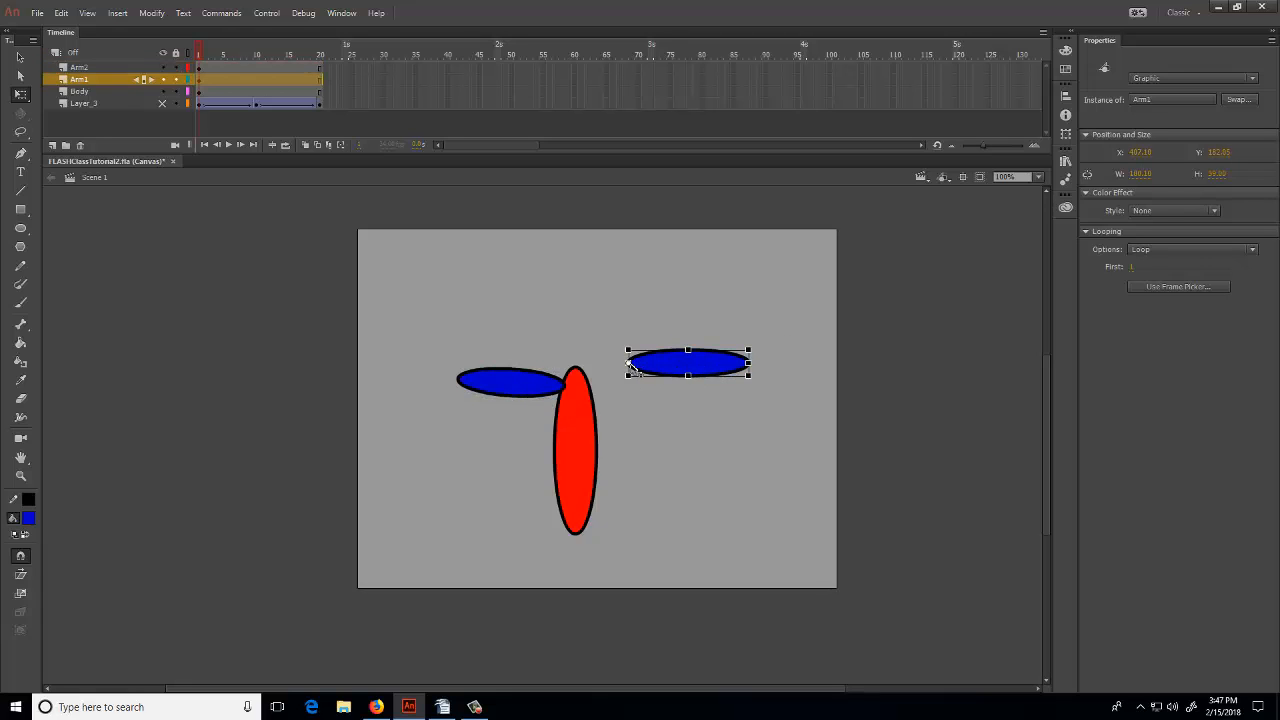
{"action": "left_click_drag", "start_coordinate": [670, 374], "coordinate": [643, 390]}
{"action": "left_click", "coordinate": [674, 487]}
{"action": "left_click", "coordinate": [672, 472]}
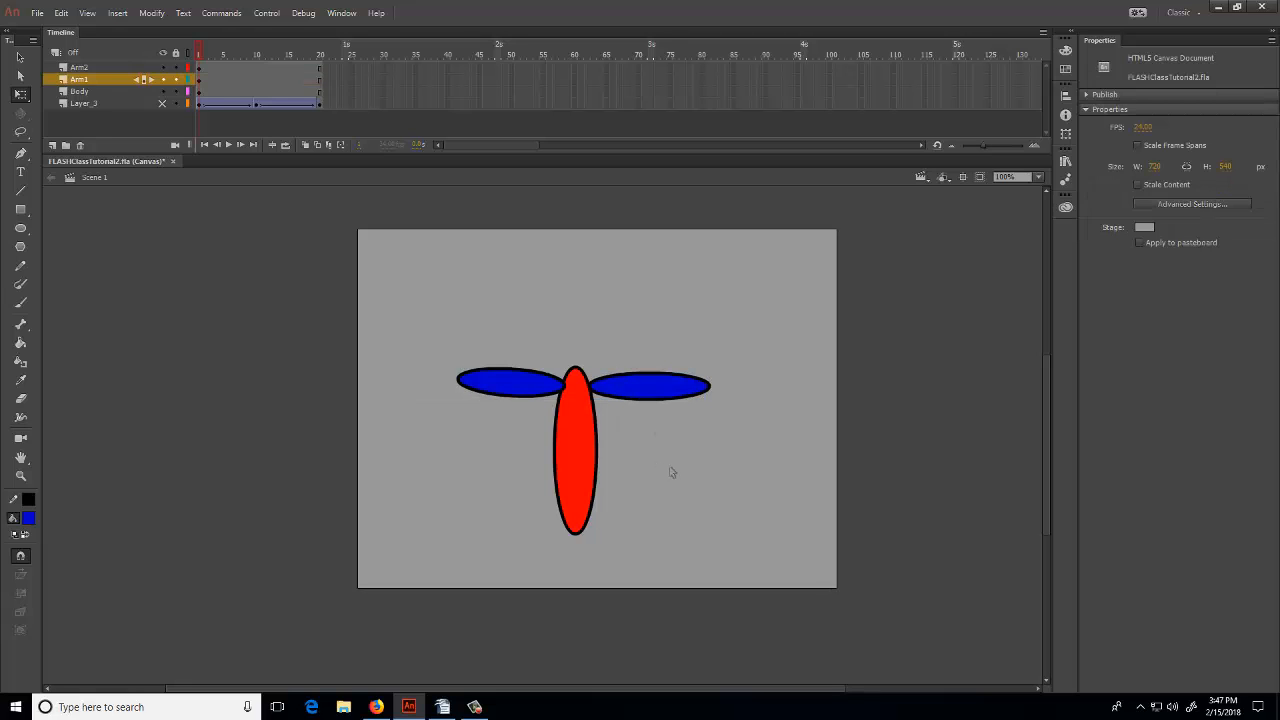
{"action": "left_click", "coordinate": [543, 393]}
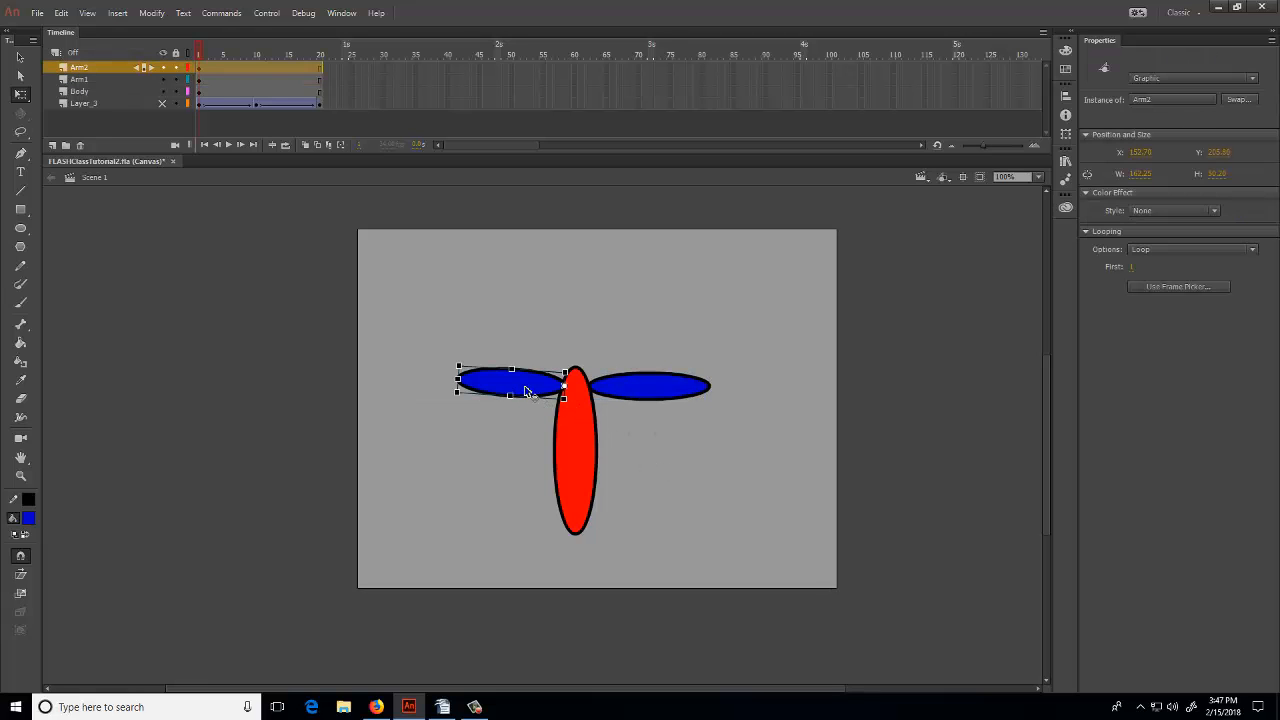
{"action": "left_click_drag", "start_coordinate": [525, 392], "coordinate": [524, 393]}
Insert keyframes at frame 20 on both the Arm1 and Arm2 layers
{"action": "left_click", "coordinate": [316, 82]}
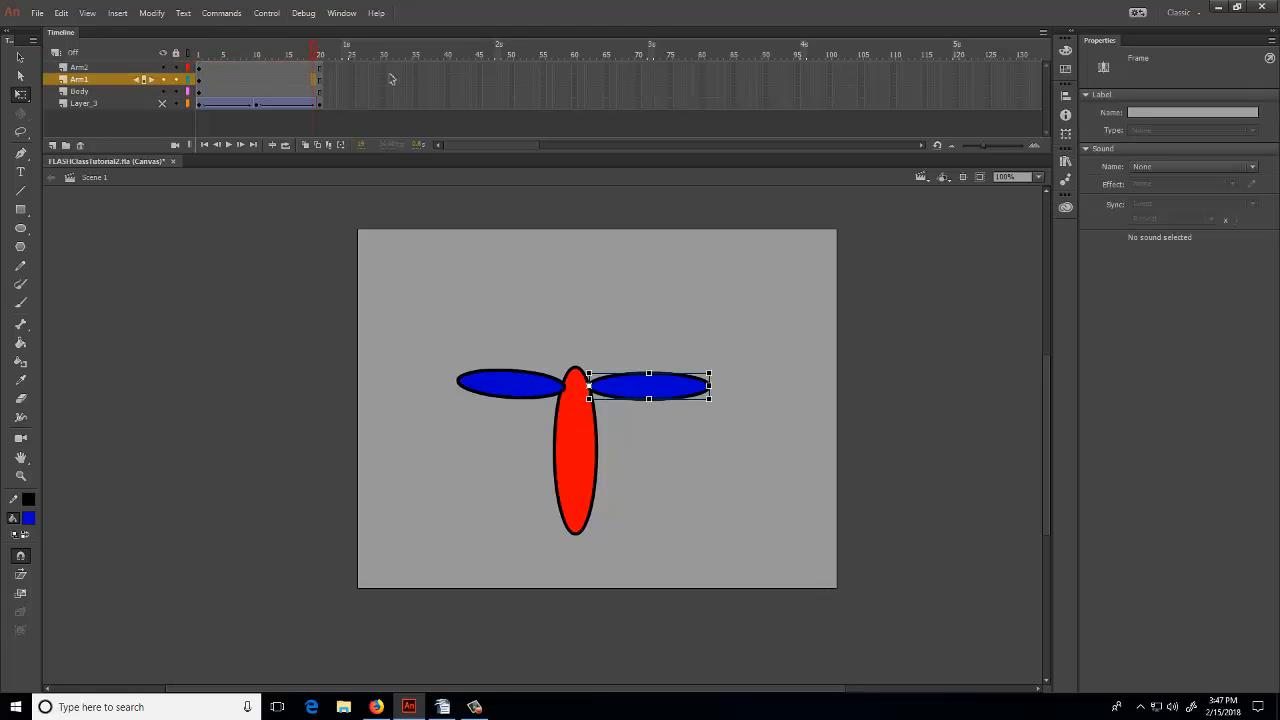
{"action": "left_click", "coordinate": [201, 78]}
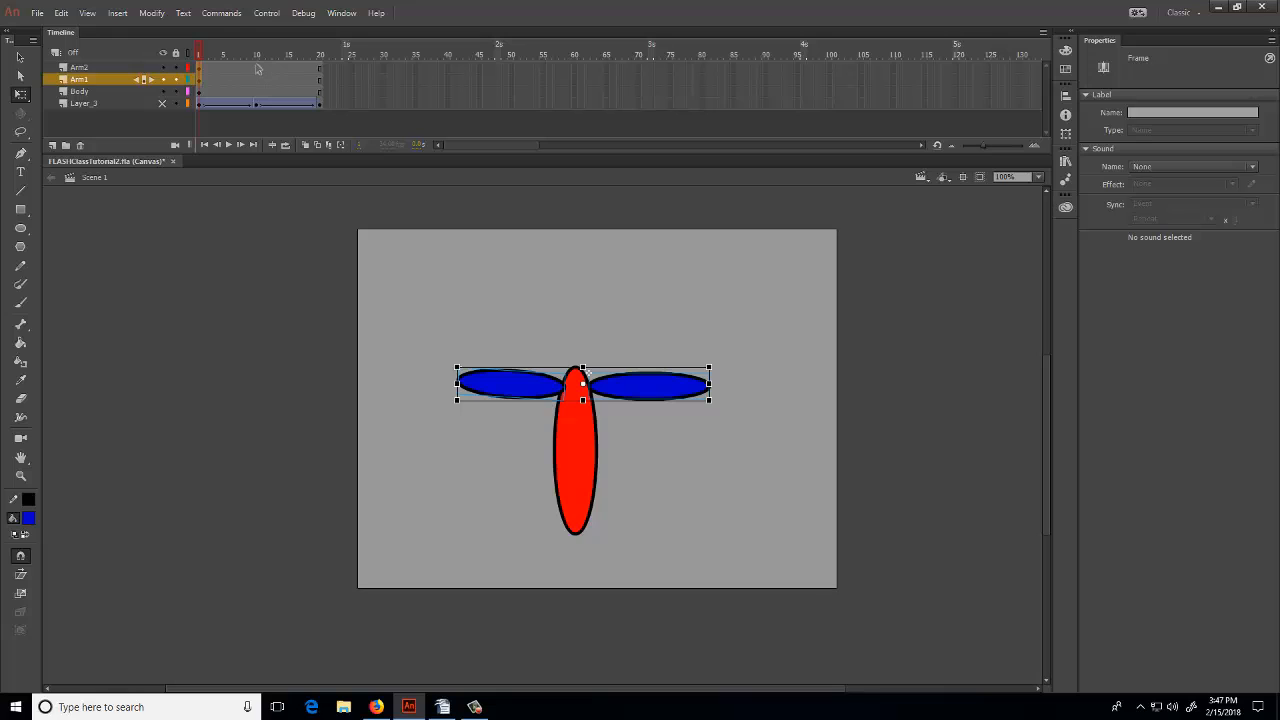
{"action": "left_click", "coordinate": [320, 77]}
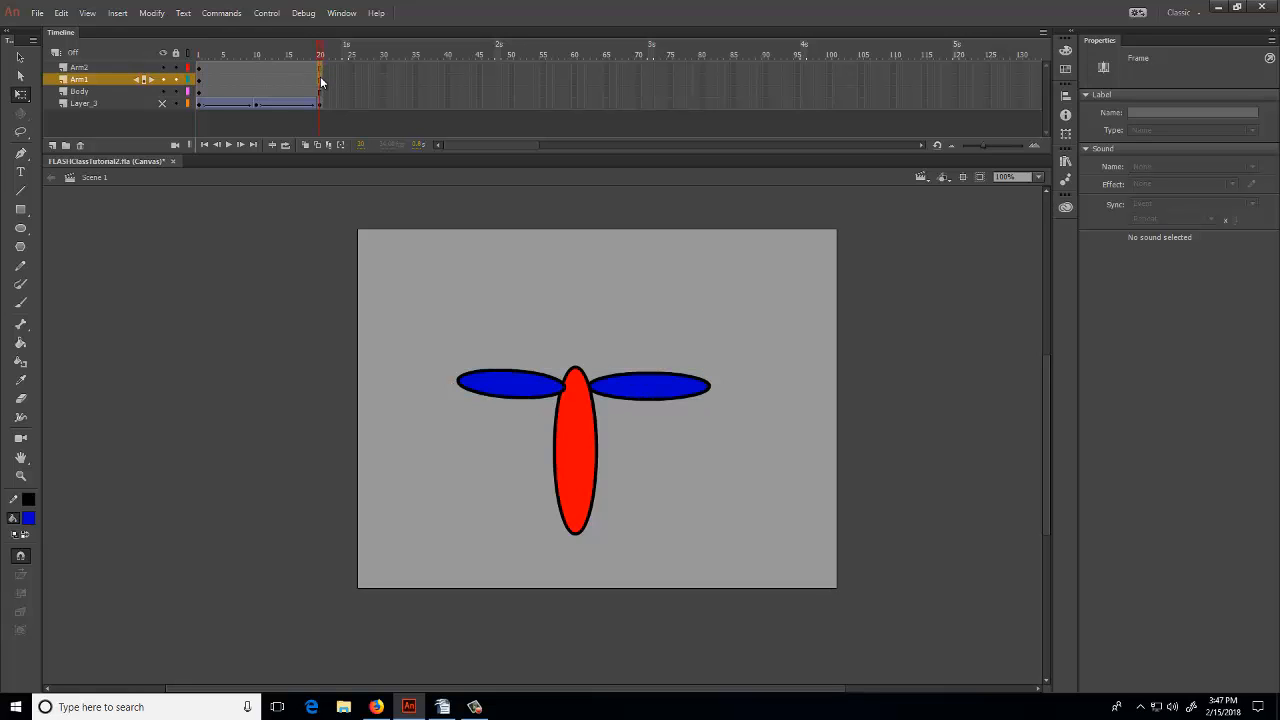
{"action": "key", "text": "F6"}
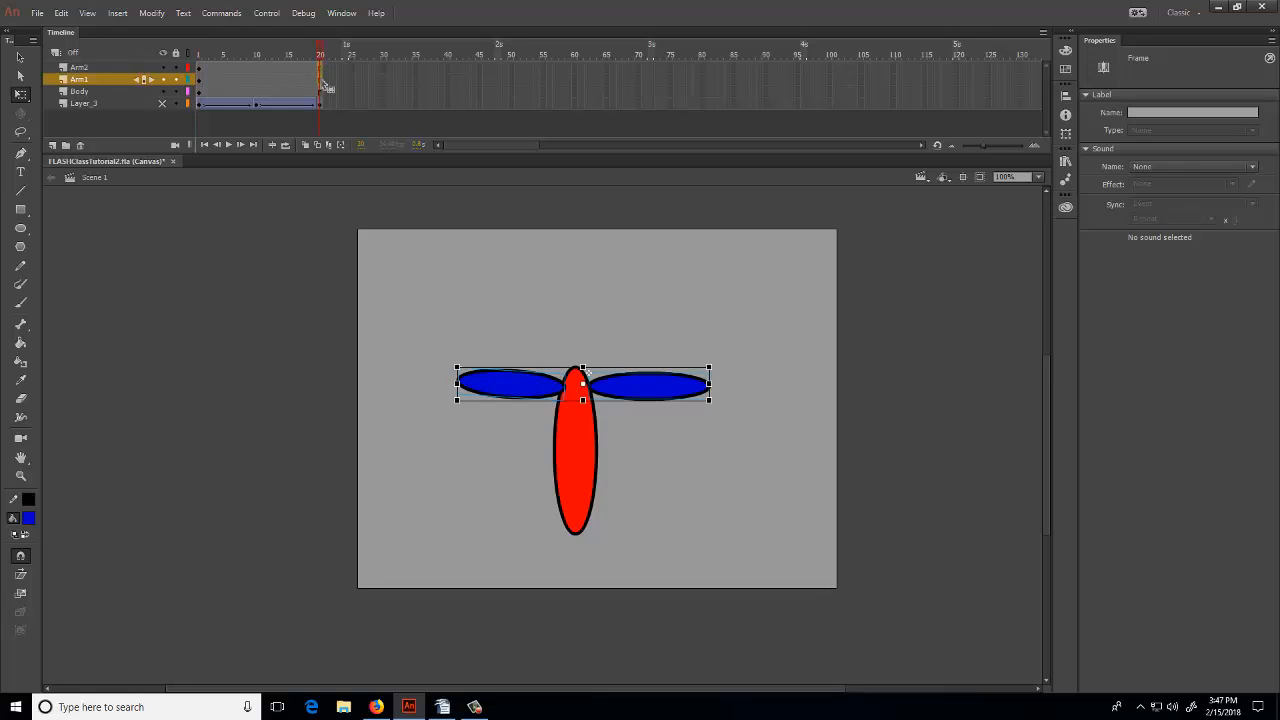
{"action": "key", "text": "F6"}
Create a classic tween from the frame 1 keyframes on the Arm1 and Arm2 layers
{"action": "left_click_drag", "start_coordinate": [322, 57], "coordinate": [228, 68]}
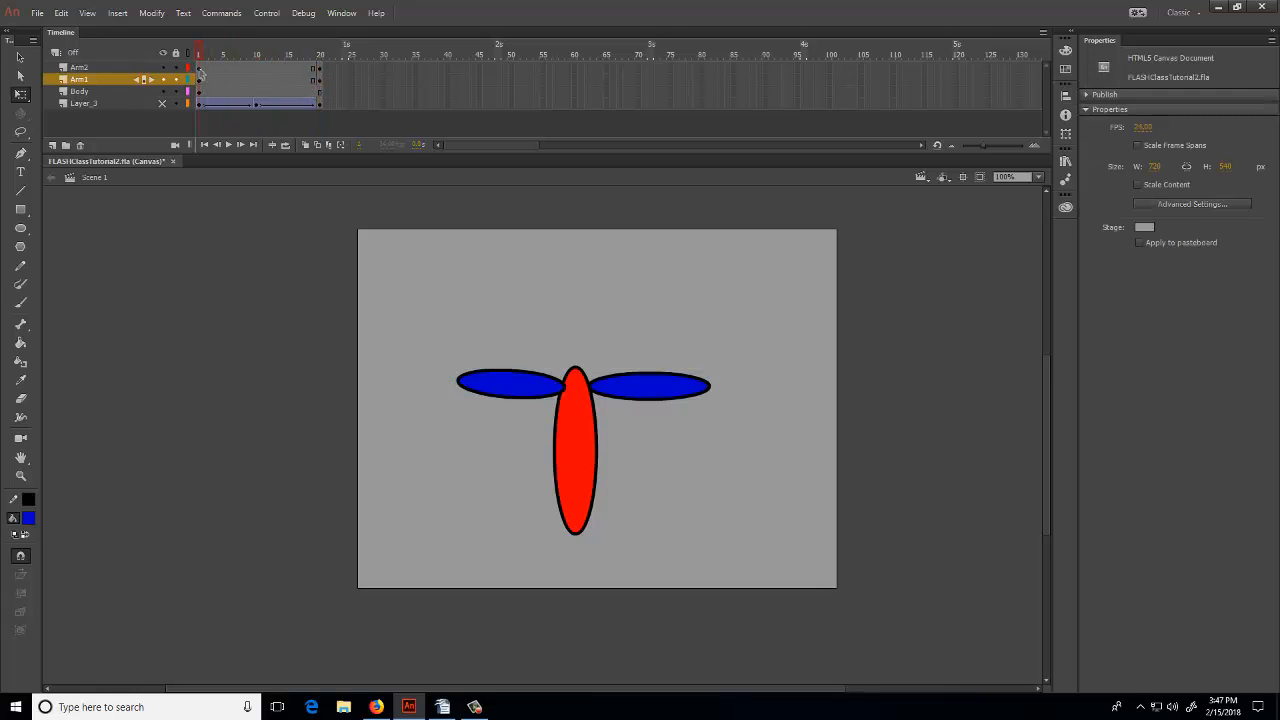
{"action": "left_click", "coordinate": [199, 78]}
{"action": "right_click", "coordinate": [199, 78]}
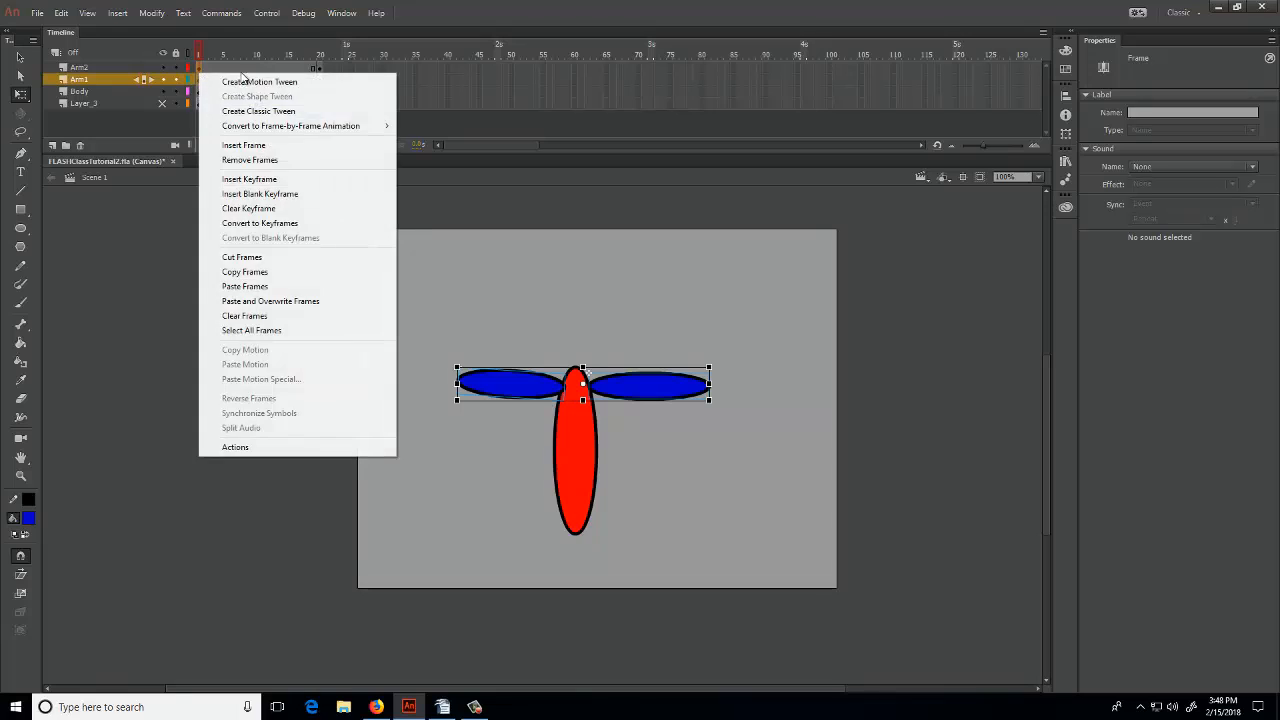
{"action": "left_click", "coordinate": [240, 112]}
Insert keyframes at frame 10 on Arm1 and Arm2, and rotate both arms upward around their inner ends into a V pose
{"action": "left_click_drag", "start_coordinate": [193, 47], "coordinate": [254, 74]}
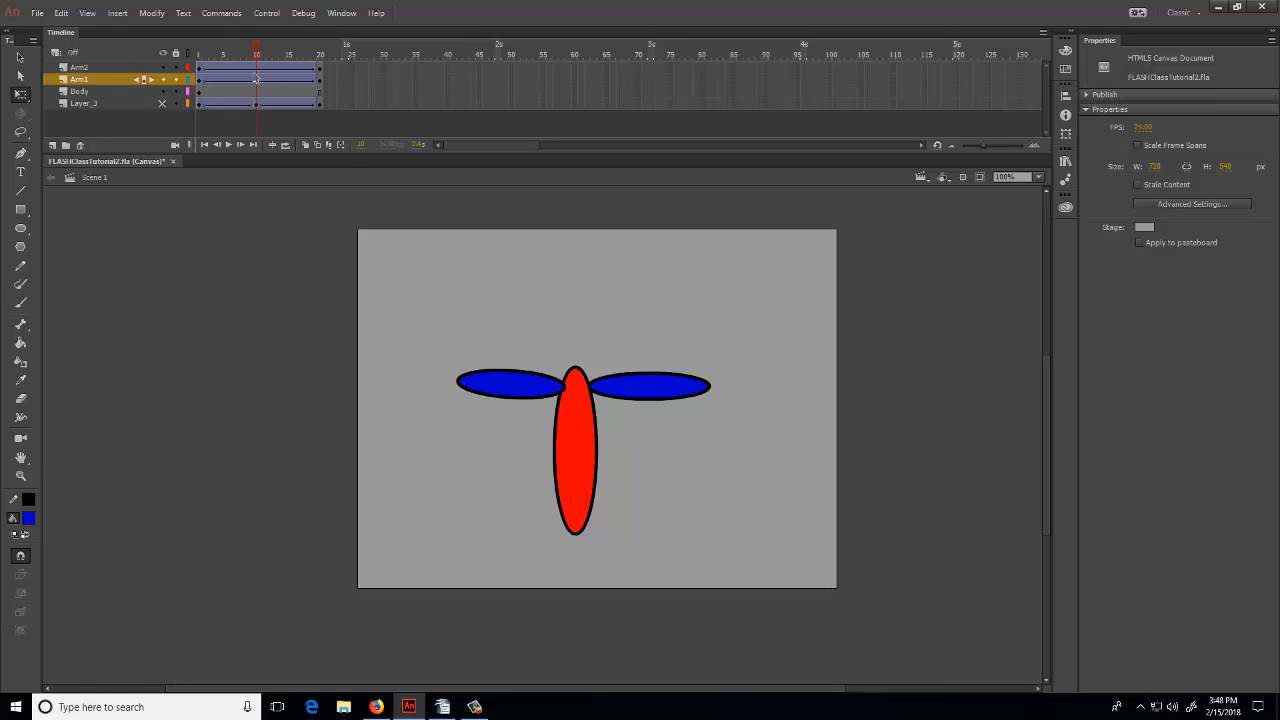
{"action": "left_click", "coordinate": [255, 80]}
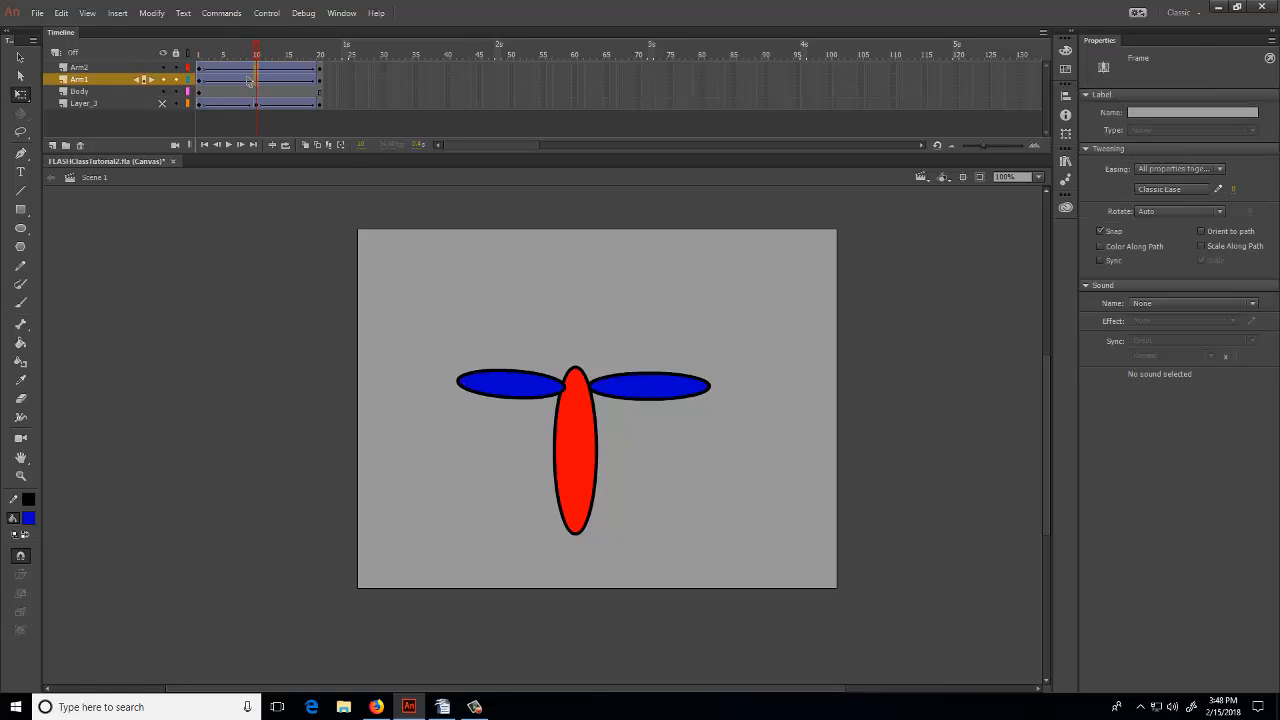
{"action": "key", "text": "F6"}
{"action": "left_click", "coordinate": [735, 372]}
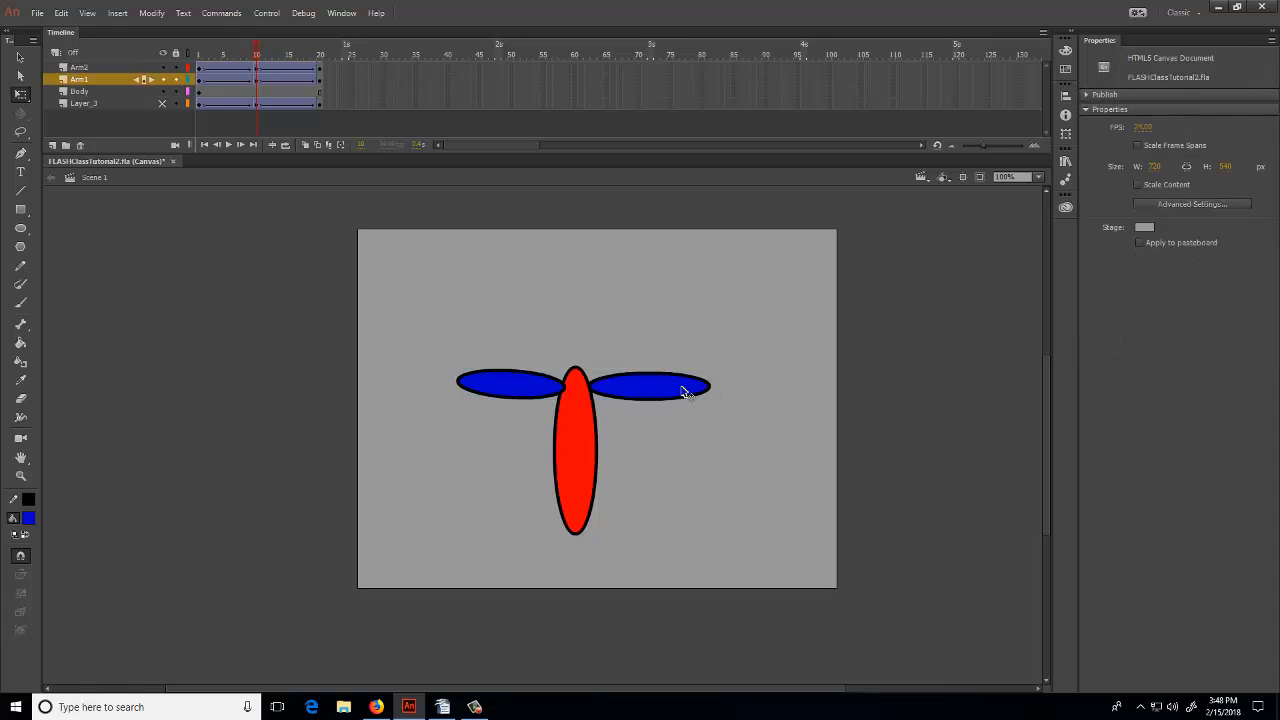
{"action": "left_click", "coordinate": [686, 389]}
{"action": "left_click_drag", "start_coordinate": [720, 357], "coordinate": [689, 278]}
{"action": "left_click", "coordinate": [466, 390]}
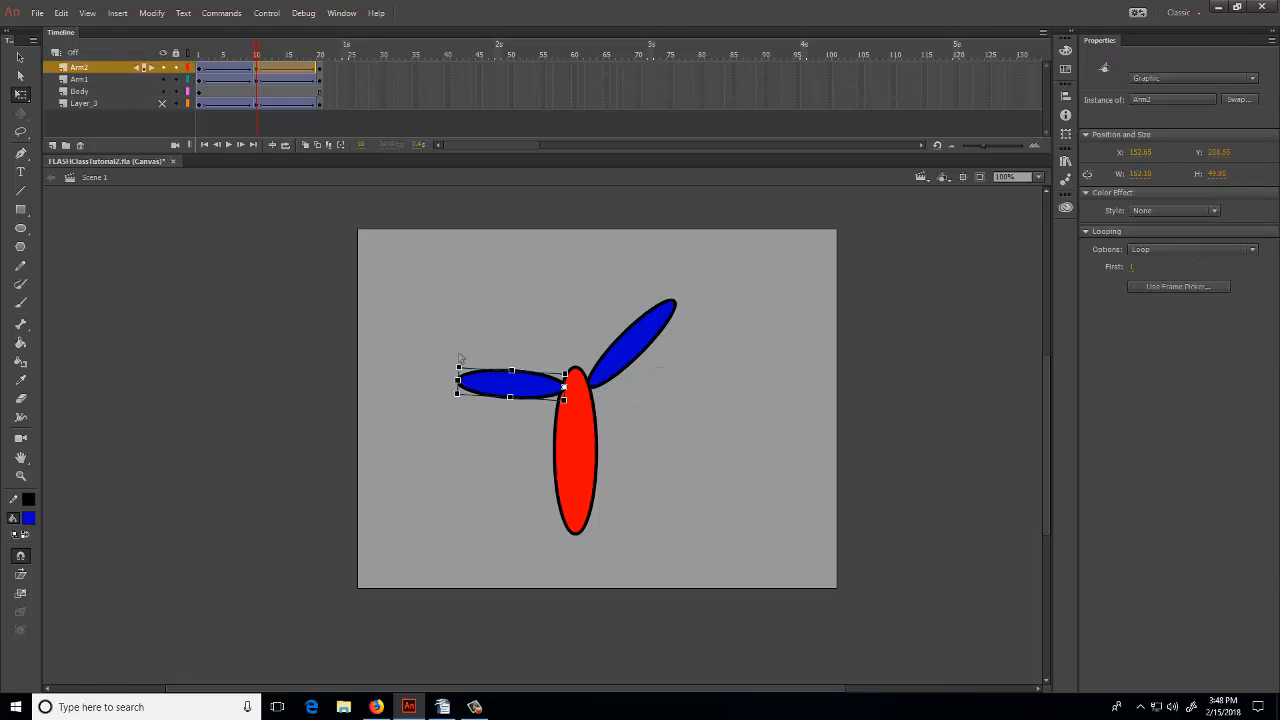
{"action": "left_click_drag", "start_coordinate": [466, 363], "coordinate": [501, 305]}
Scrub and play the timeline to review the arms' flapping motion, ending back on frame 1
{"action": "left_click_drag", "start_coordinate": [258, 54], "coordinate": [336, 80]}
{"action": "key", "text": "Return"}
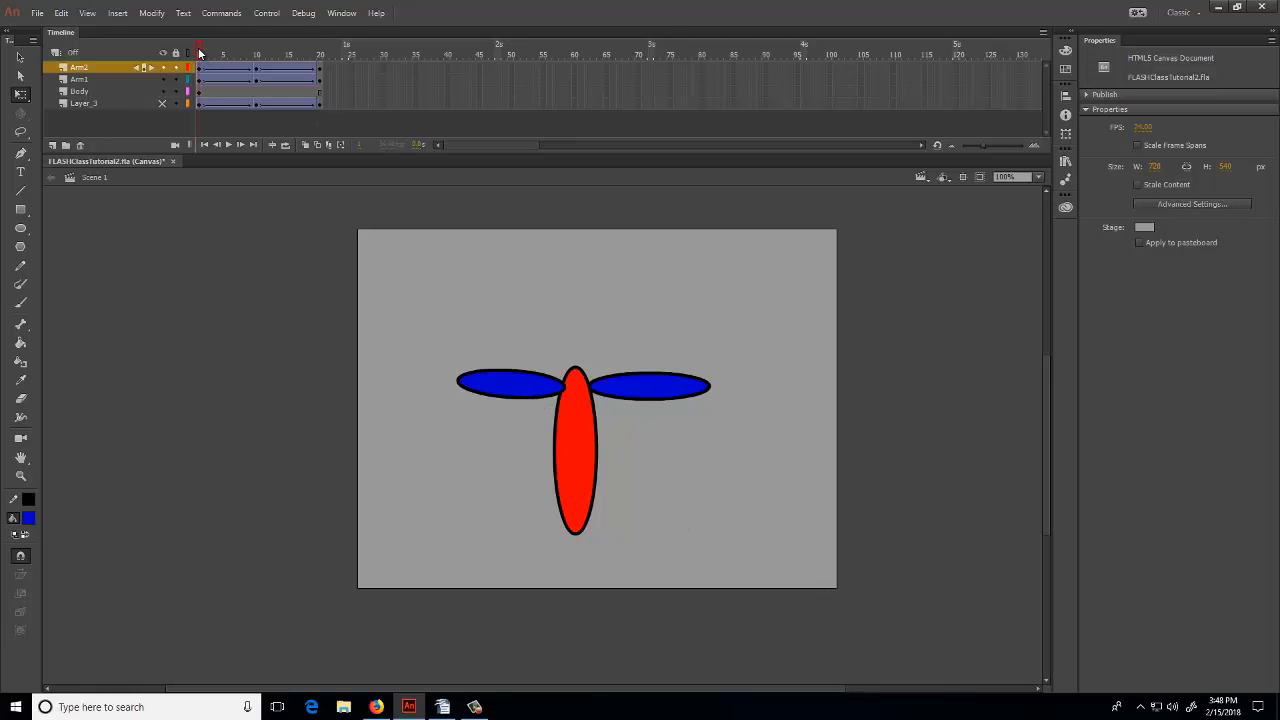
{"action": "left_click_drag", "start_coordinate": [198, 52], "coordinate": [200, 108]}
{"action": "left_click_drag", "start_coordinate": [201, 53], "coordinate": [140, 68]}
{"action": "key", "text": "Return"}
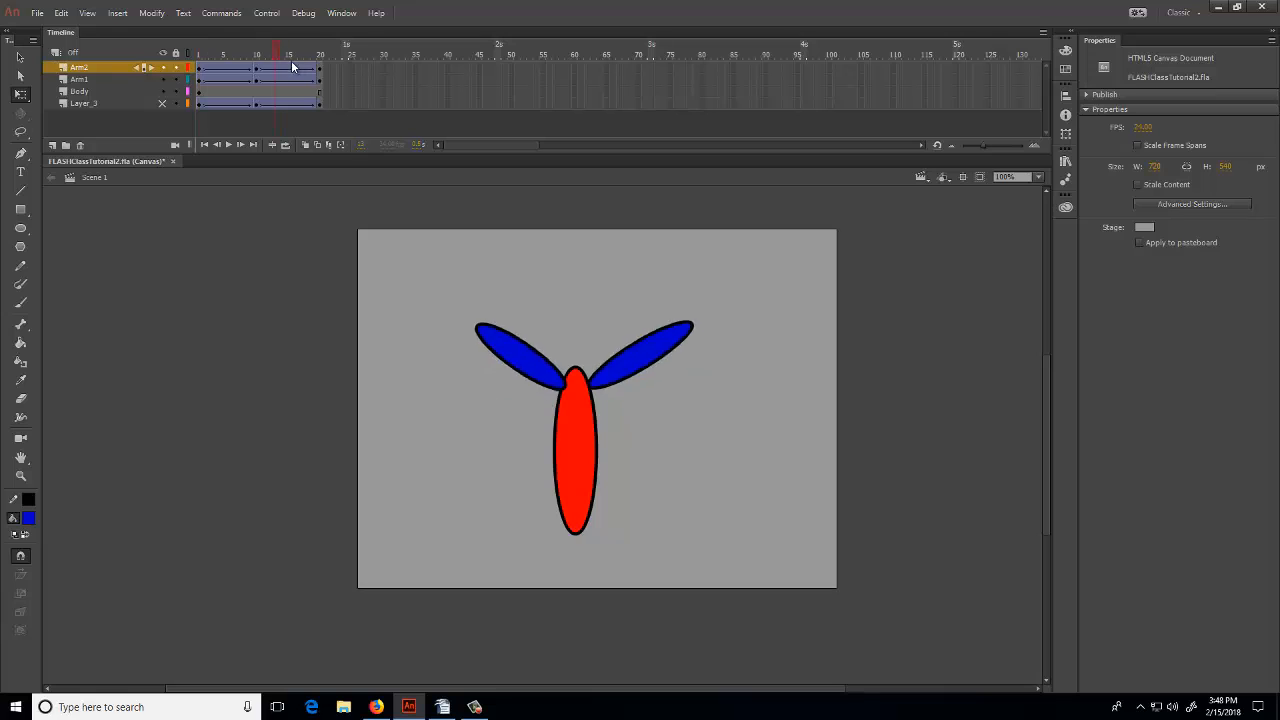
{"action": "left_click_drag", "start_coordinate": [319, 53], "coordinate": [69, 60]}
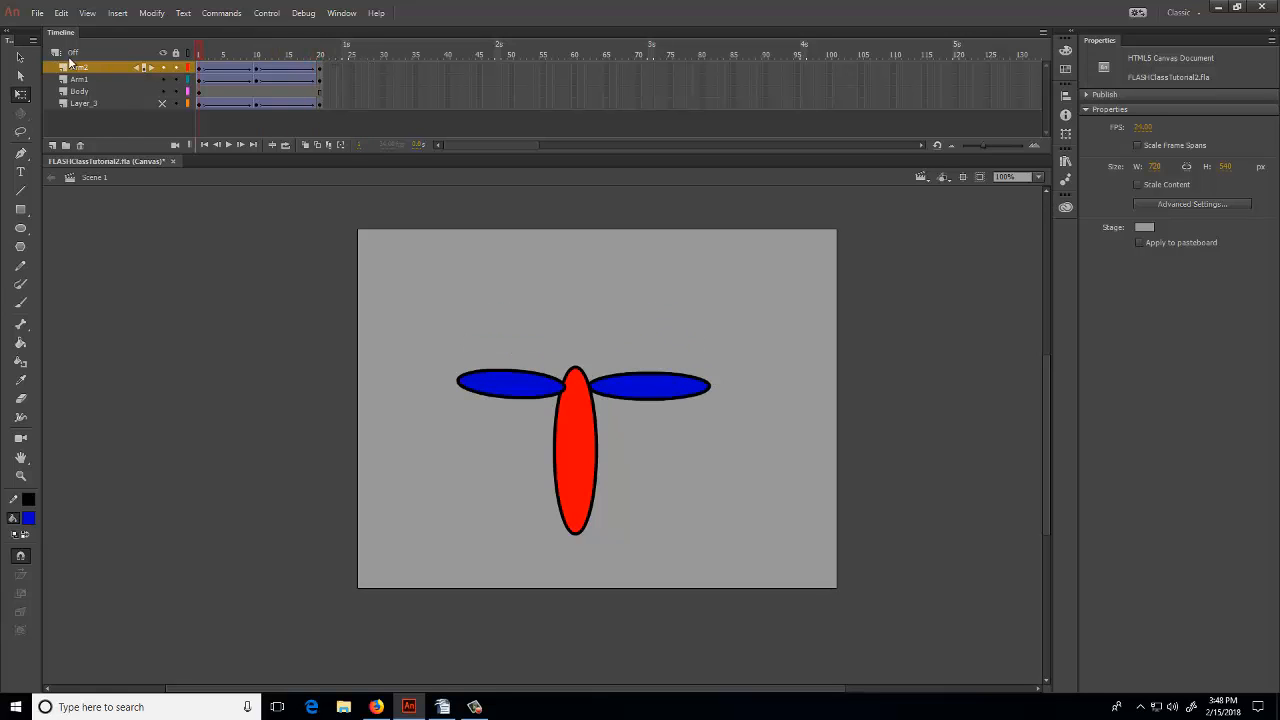
Delete the hidden Layer_3 layer from the timeline
{"action": "left_click", "coordinate": [114, 104]}
{"action": "right_click", "coordinate": [111, 102]}
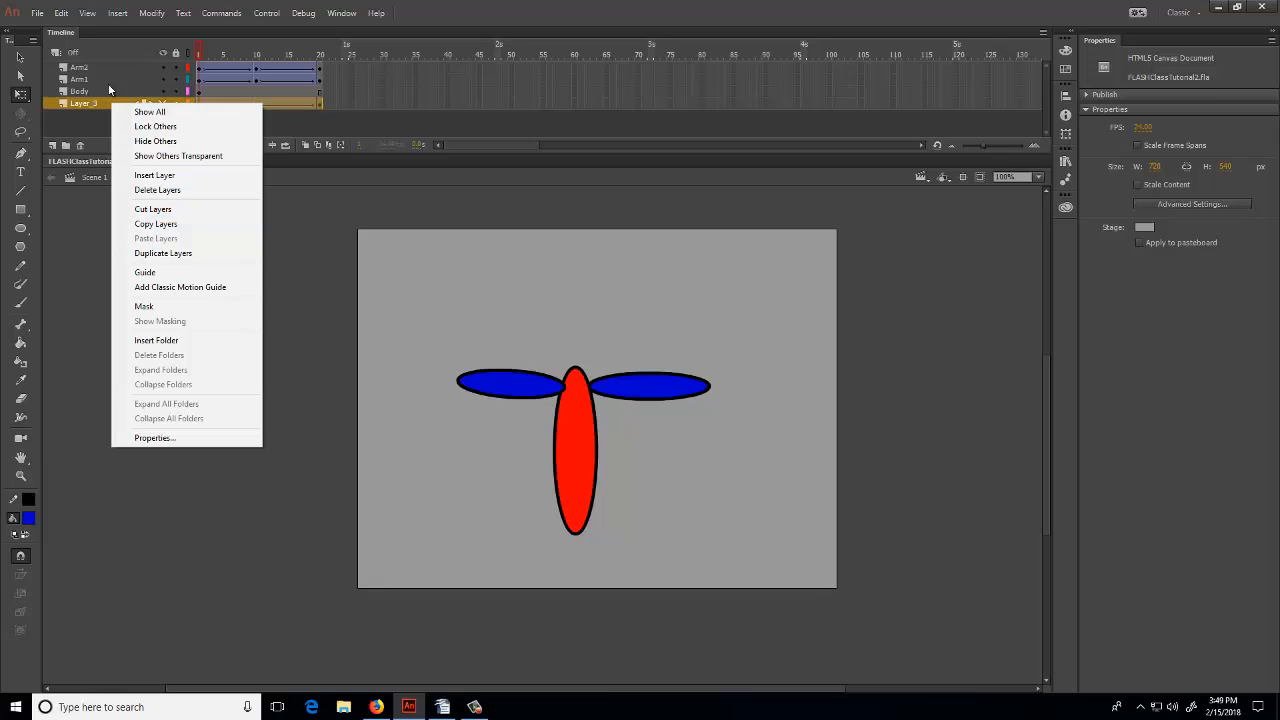
{"action": "left_click", "coordinate": [81, 153]}
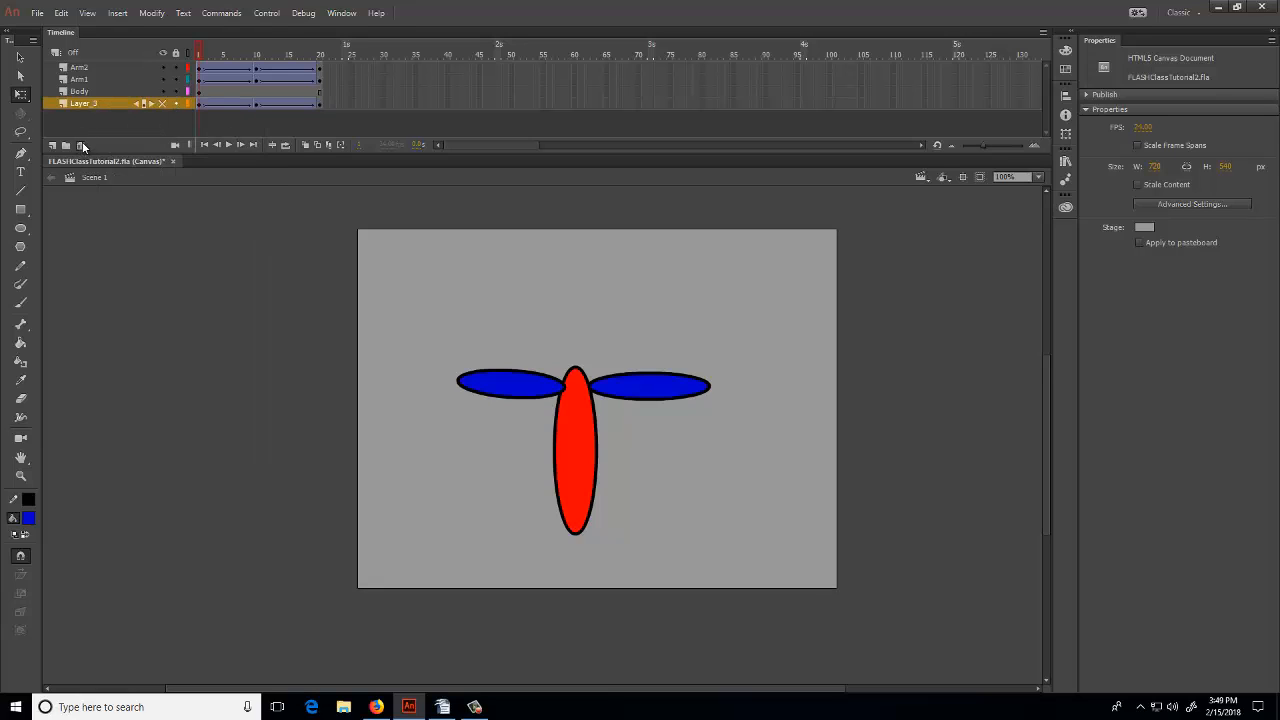
{"action": "left_click", "coordinate": [80, 147]}
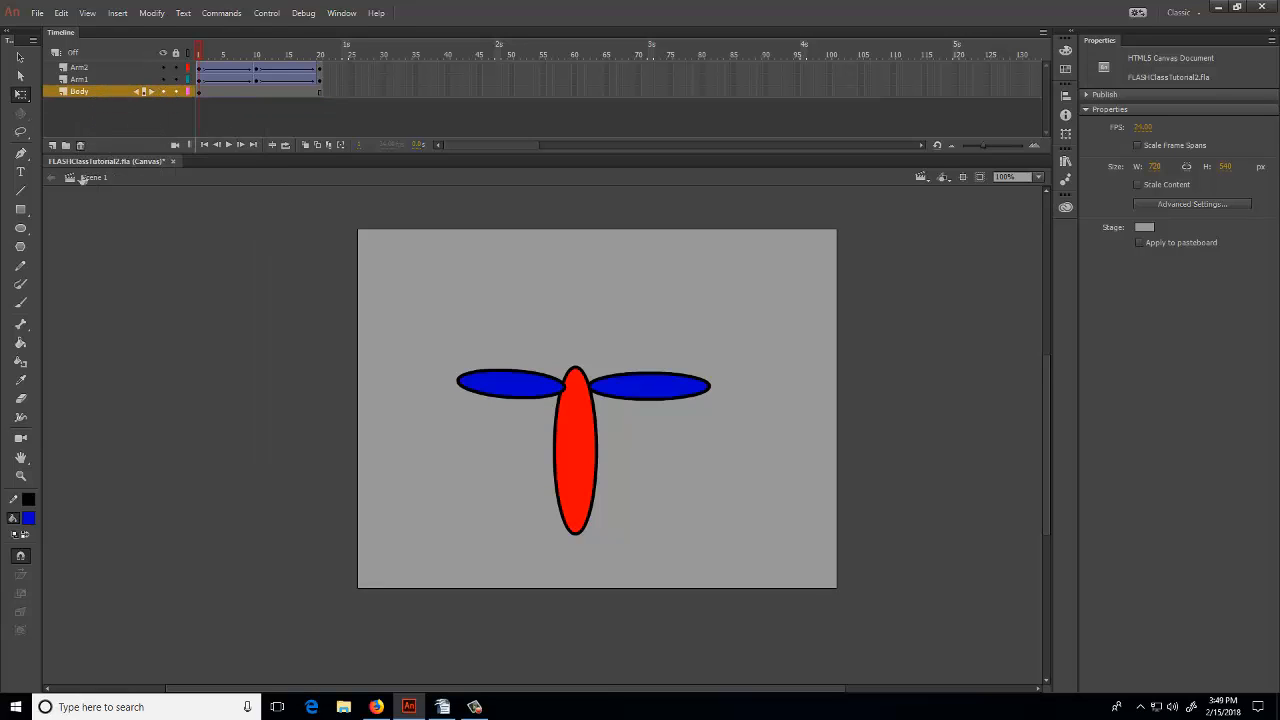
Scrub the animation to its last frame, 20, and open the video export settings
{"action": "left_click_drag", "start_coordinate": [200, 55], "coordinate": [261, 76]}
{"action": "left_click", "coordinate": [321, 93]}
{"action": "left_click", "coordinate": [36, 14]}
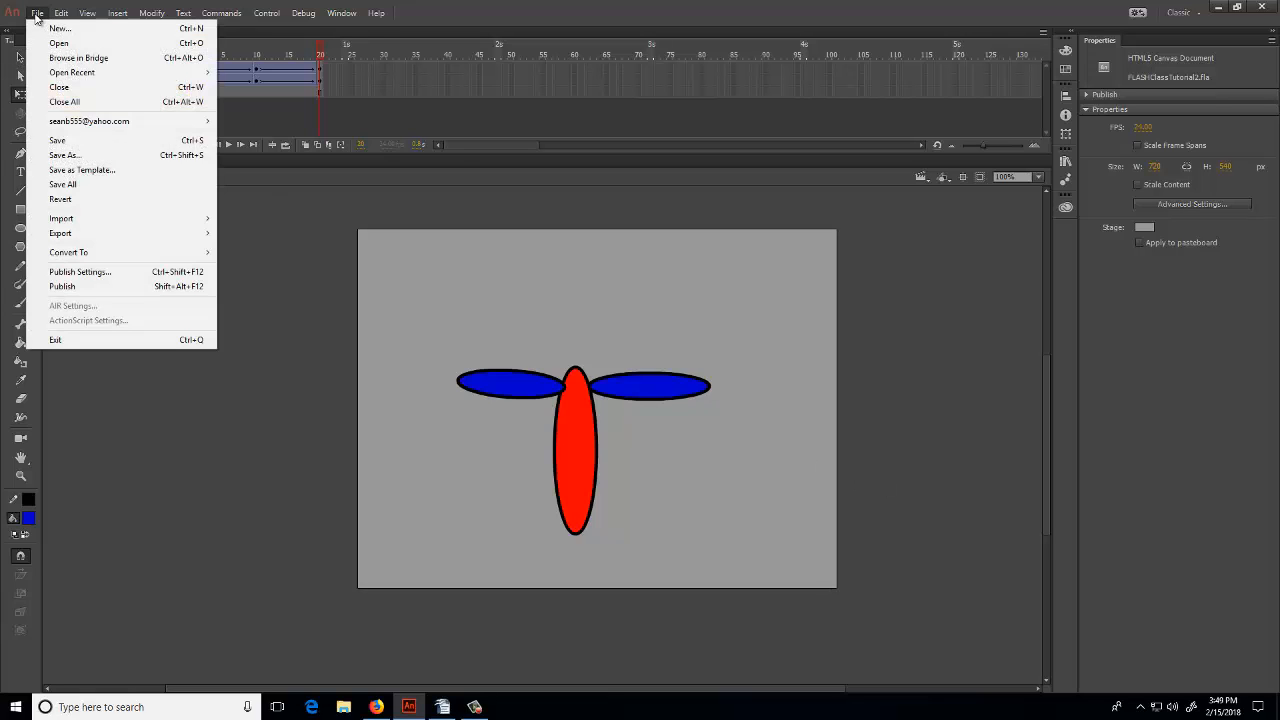
{"action": "mouse_move", "coordinate": [95, 235]}
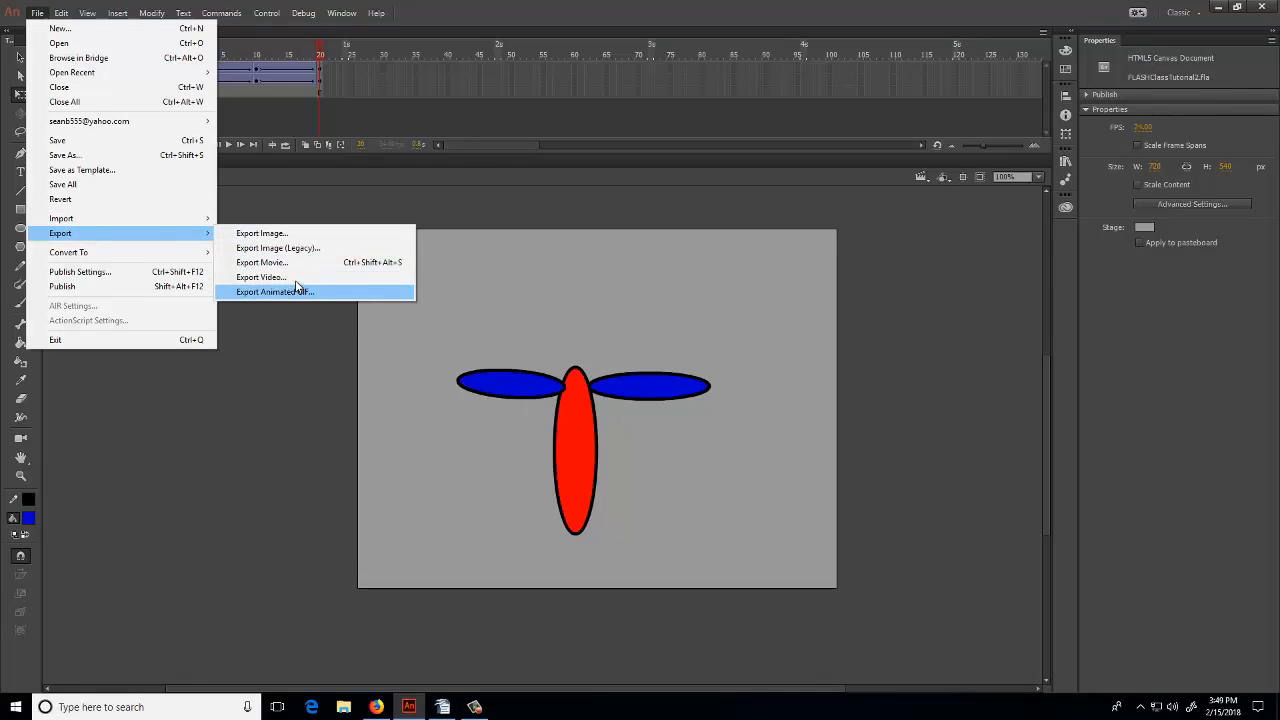
{"action": "left_click", "coordinate": [262, 277]}
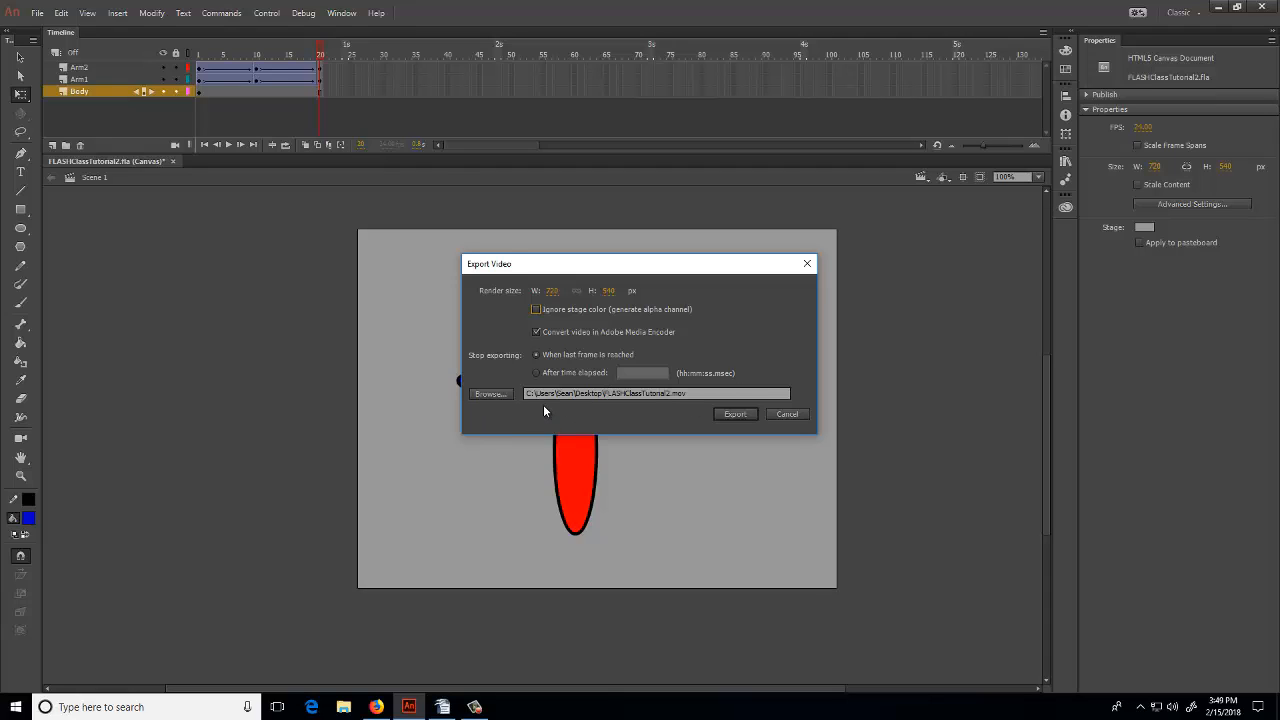
Set the export destination to FLASHClassTutorial2xx as a QuickTime Movie on the Desktop, and export the video
{"action": "left_click", "coordinate": [490, 395]}
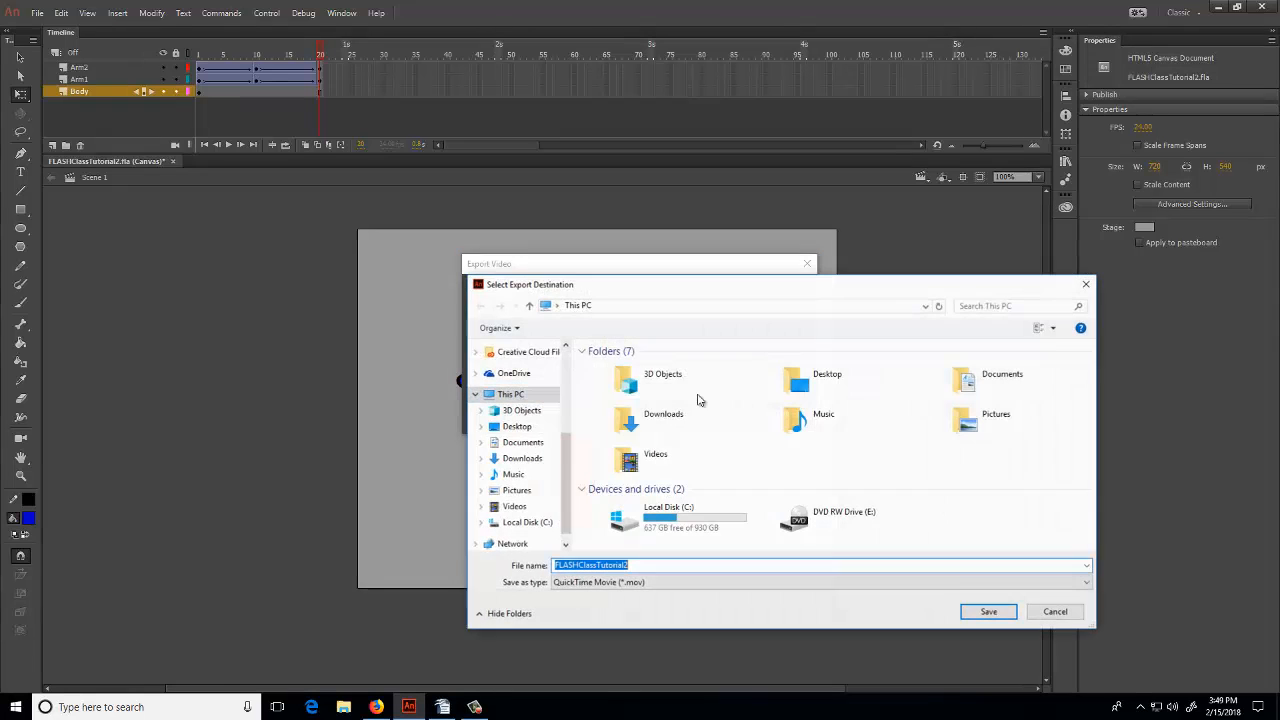
{"action": "left_click", "coordinate": [517, 427]}
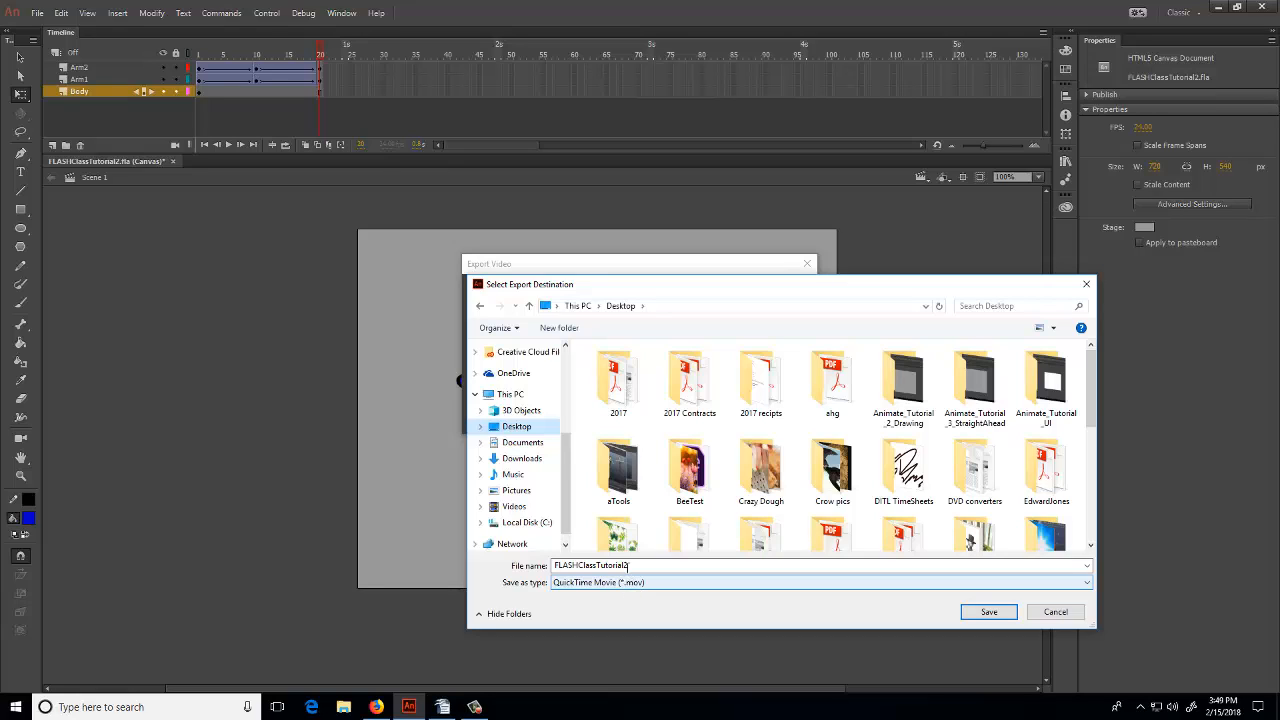
{"action": "left_click", "coordinate": [633, 566]}
{"action": "left_click", "coordinate": [634, 567]}
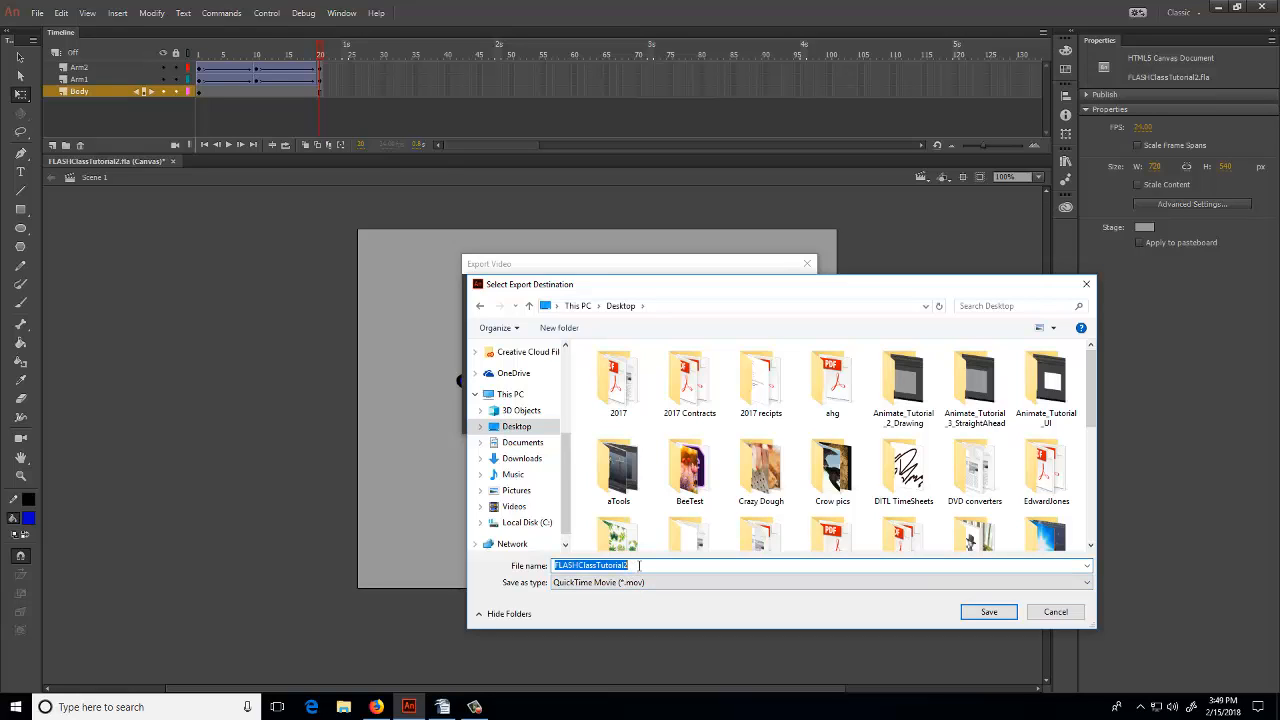
{"action": "left_click", "coordinate": [638, 565]}
{"action": "type", "text": "xx"}
{"action": "left_click", "coordinate": [989, 611]}
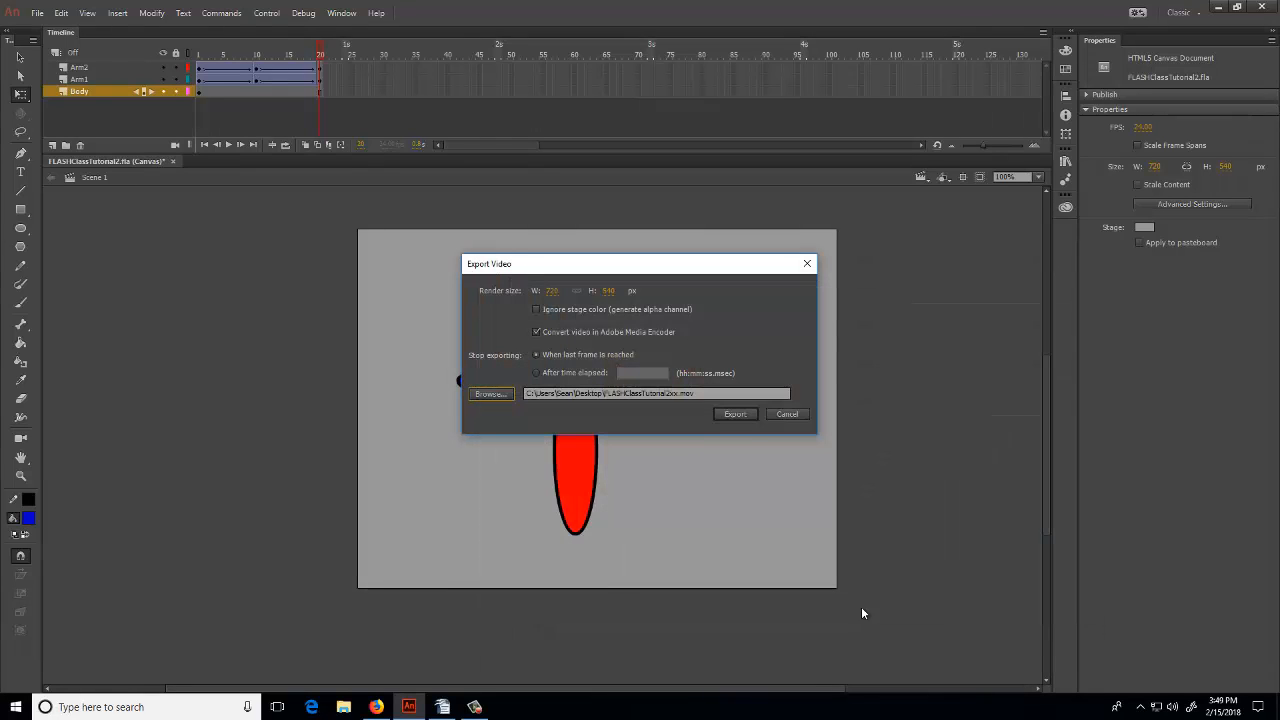
{"action": "left_click", "coordinate": [736, 416]}
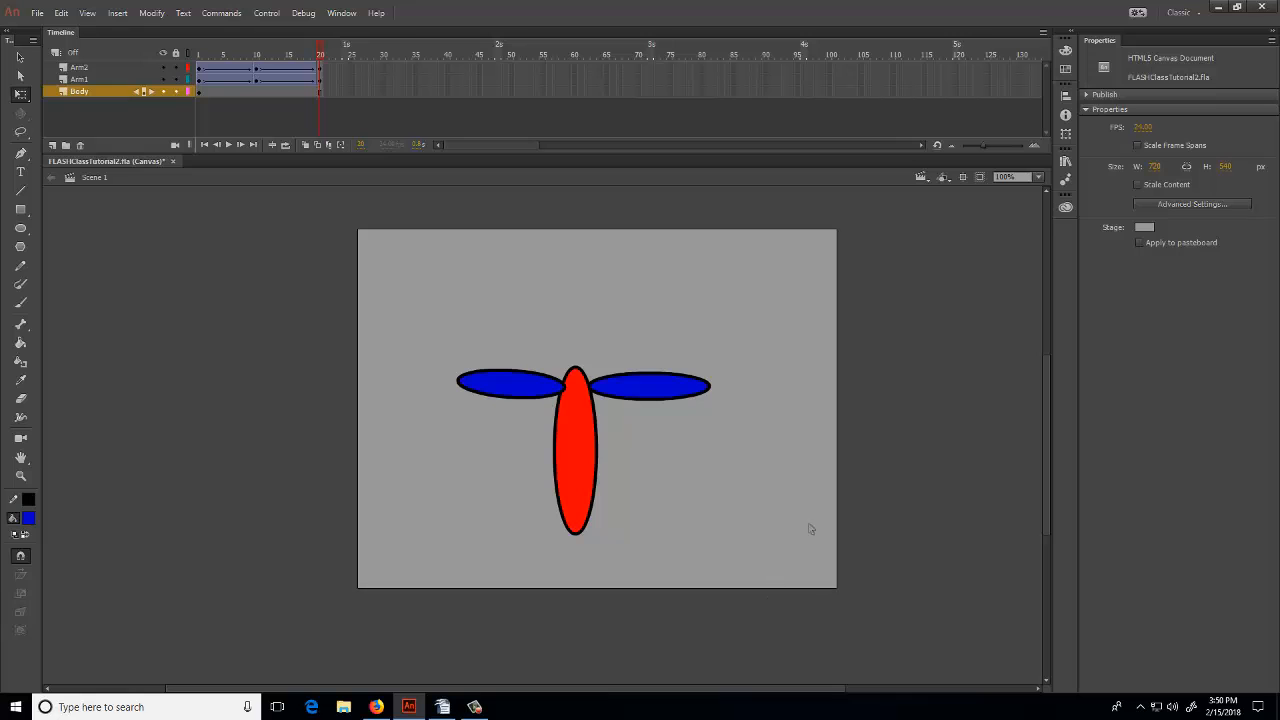
Switch to Adobe Media Encoder to check the export queue, and minimize it to return to the desktop
{"action": "left_click", "coordinate": [1219, 8]}
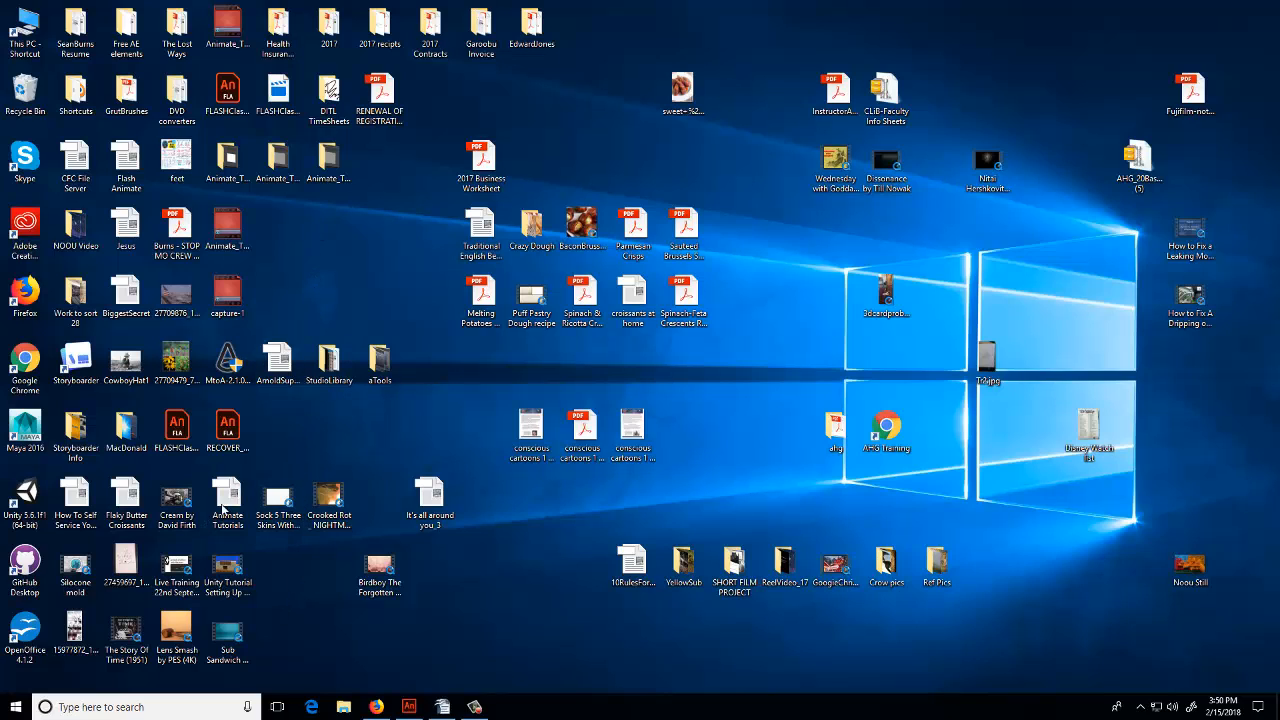
{"action": "double_click", "coordinate": [318, 487]}
{"action": "left_click", "coordinate": [507, 707]}
{"action": "left_click_drag", "start_coordinate": [826, 49], "coordinate": [682, 42]}
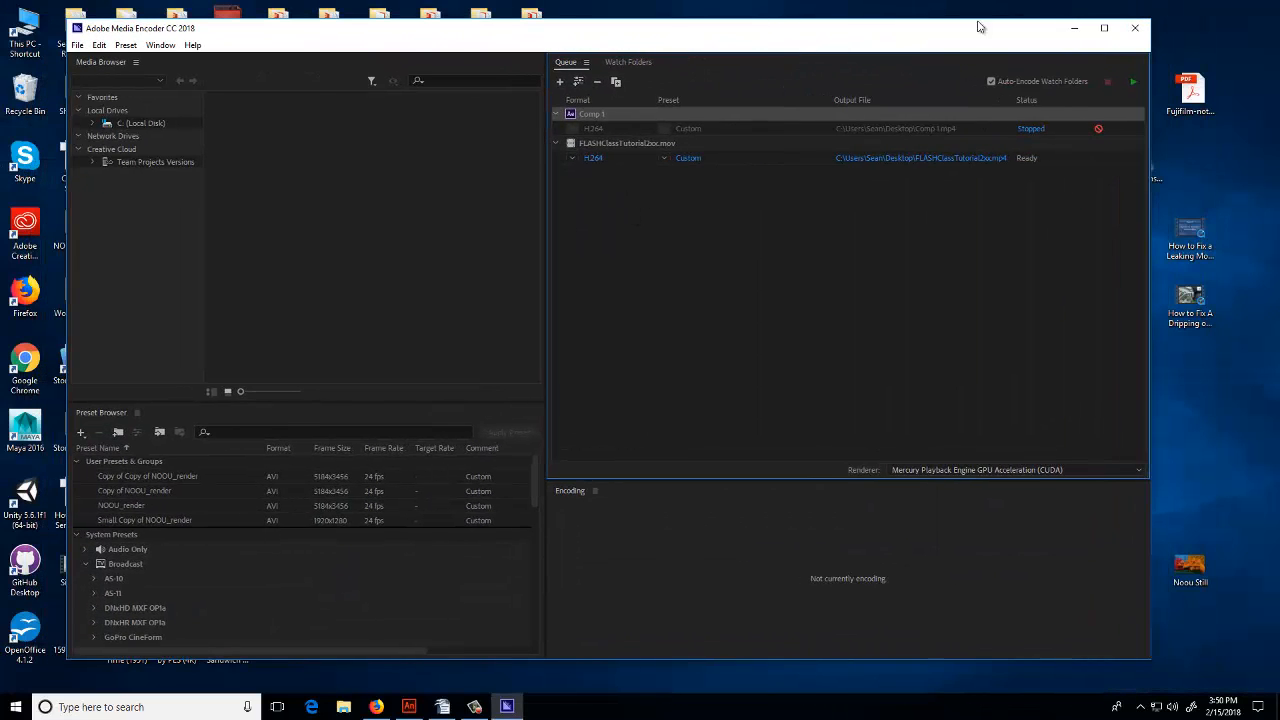
{"action": "left_click", "coordinate": [1074, 27]}
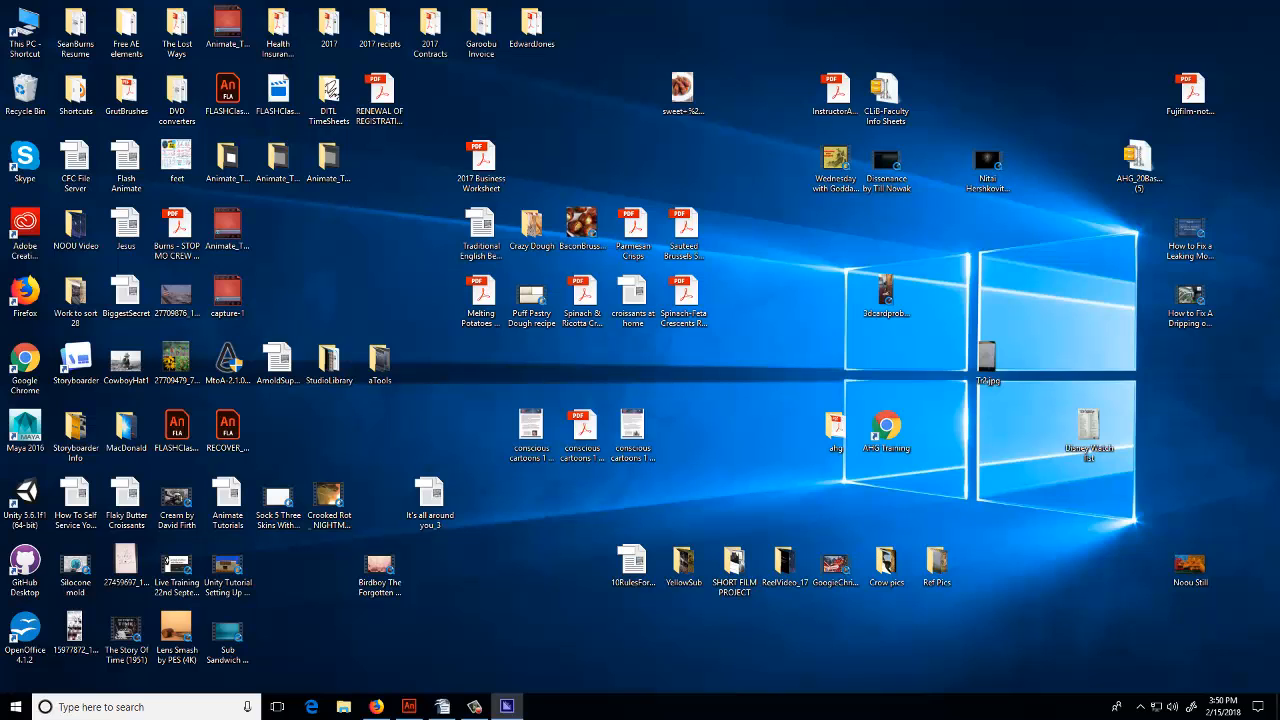
Try to play the exported FLASHClassTutorial2xx video in its default player, and close the player
{"action": "double_click", "coordinate": [278, 95]}
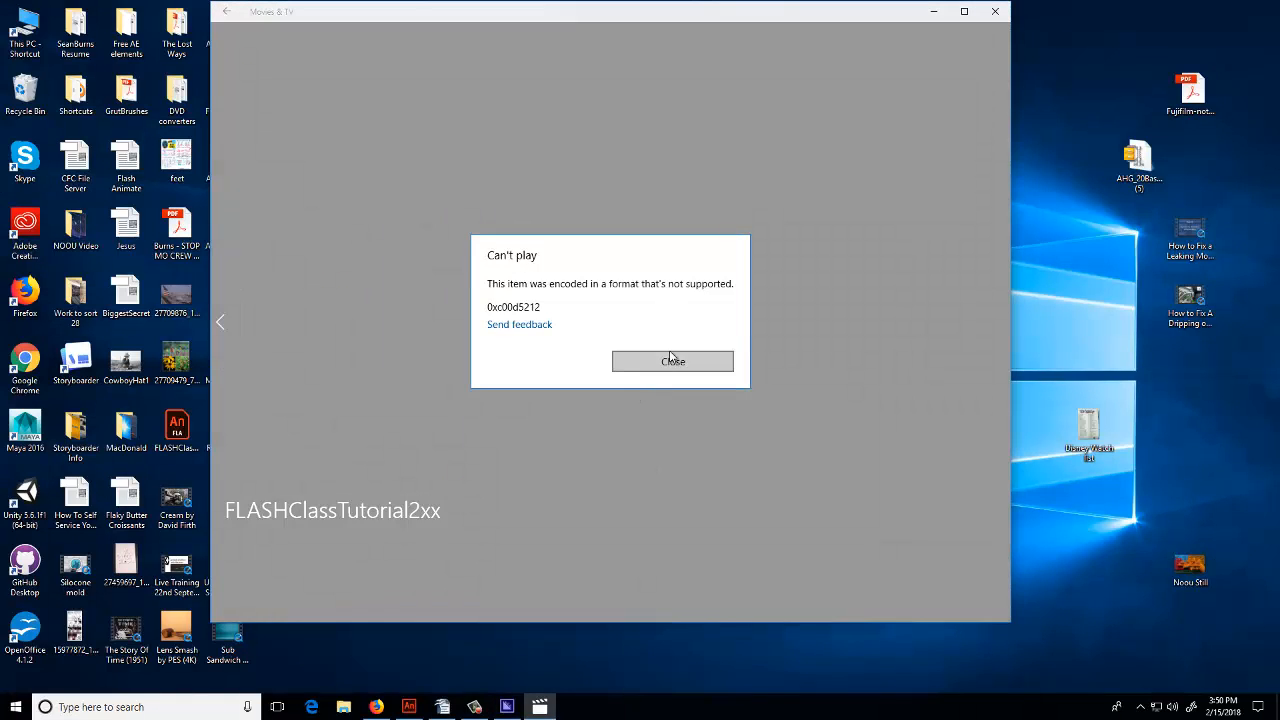
{"action": "left_click", "coordinate": [670, 358]}
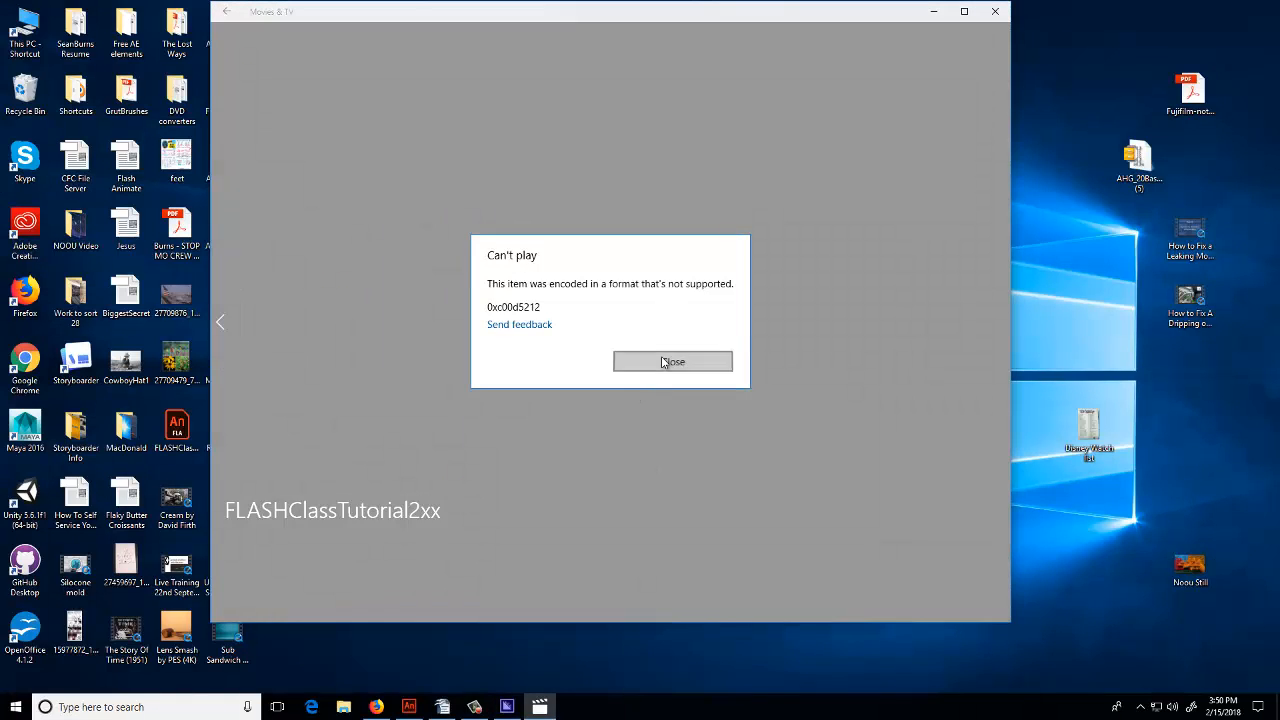
{"action": "left_click", "coordinate": [995, 11]}
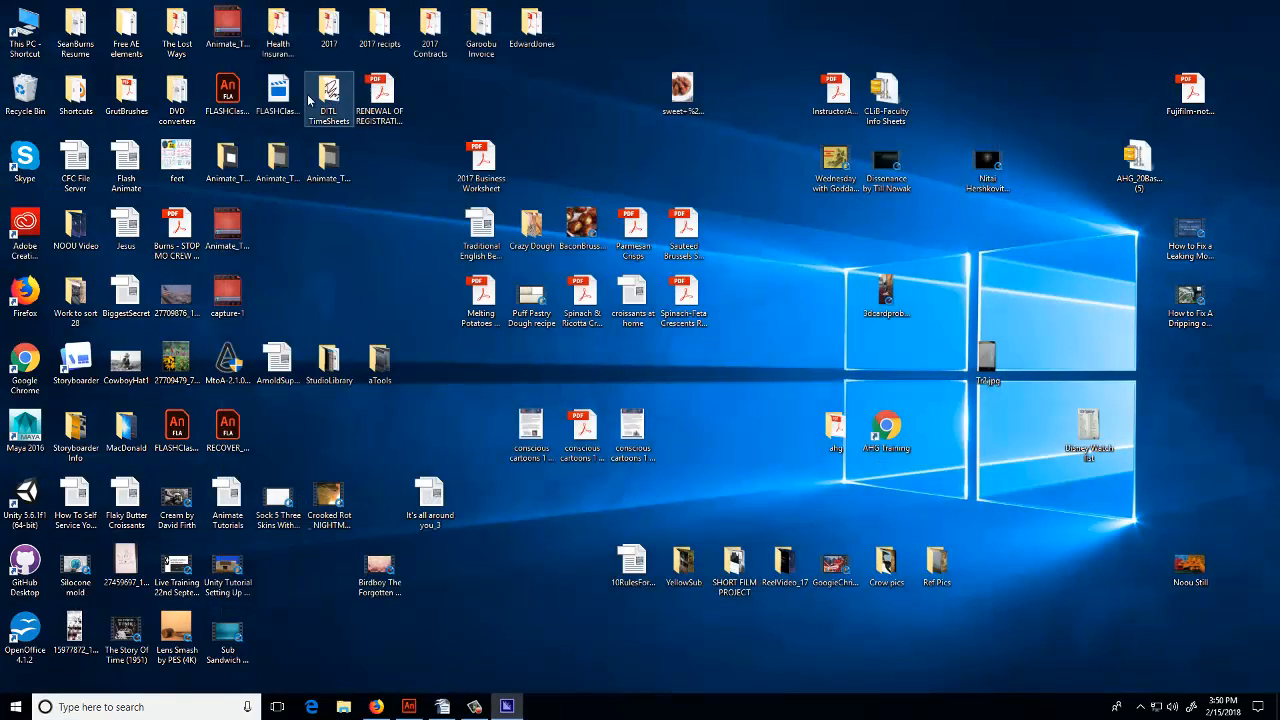
Open the exported FLASHClassTutorial2xx video with QuickTime Player, play it through, and close the player
{"action": "right_click", "coordinate": [278, 97]}
{"action": "mouse_move", "coordinate": [195, 162]}
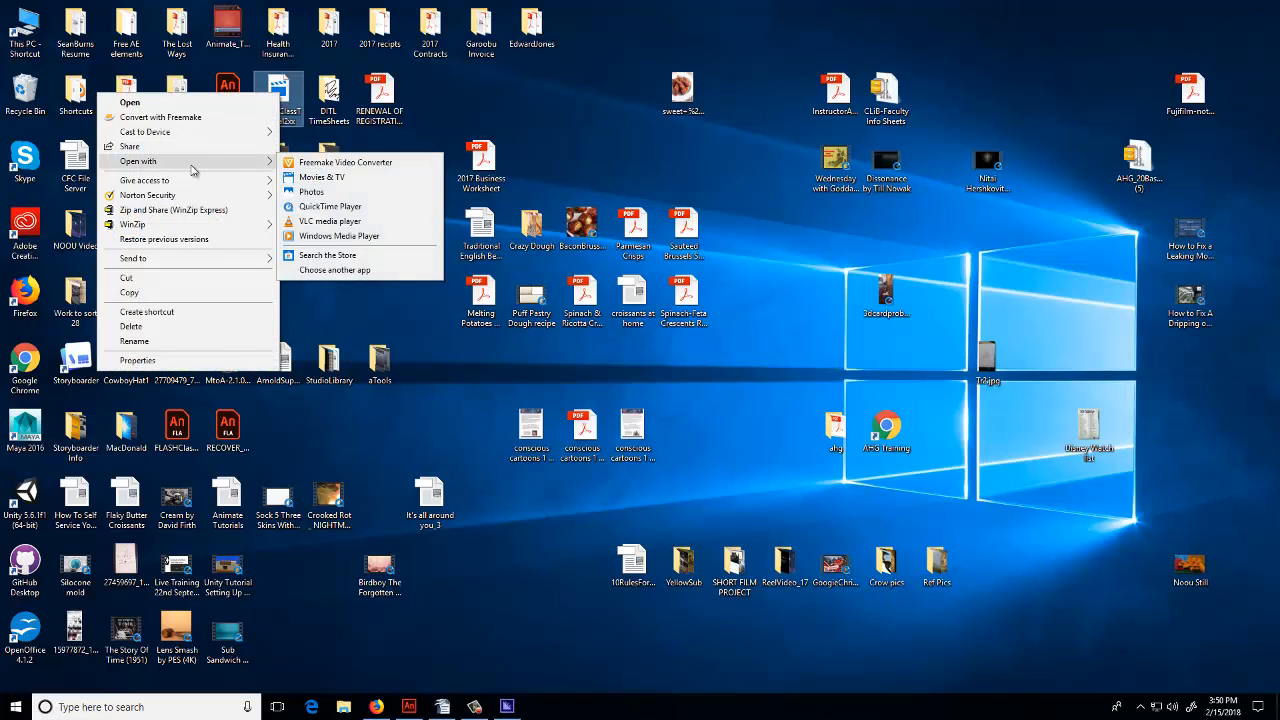
{"action": "left_click", "coordinate": [310, 206]}
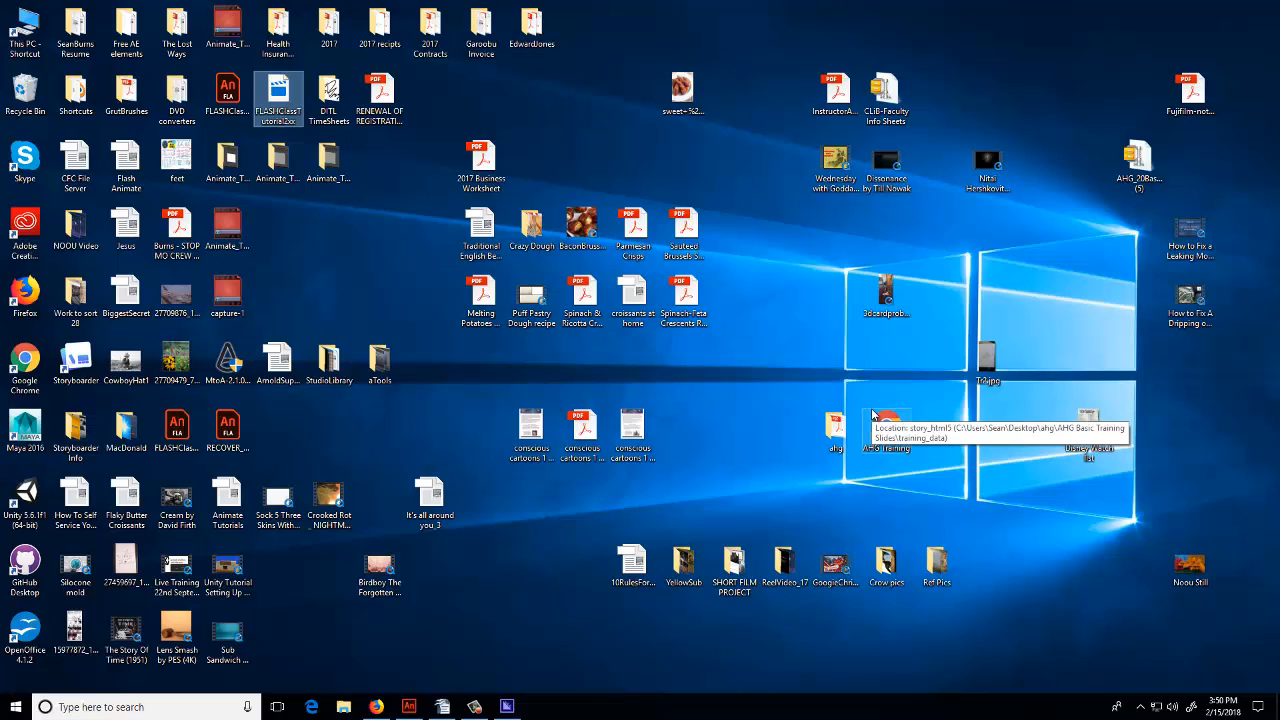
{"action": "left_click", "coordinate": [312, 489]}
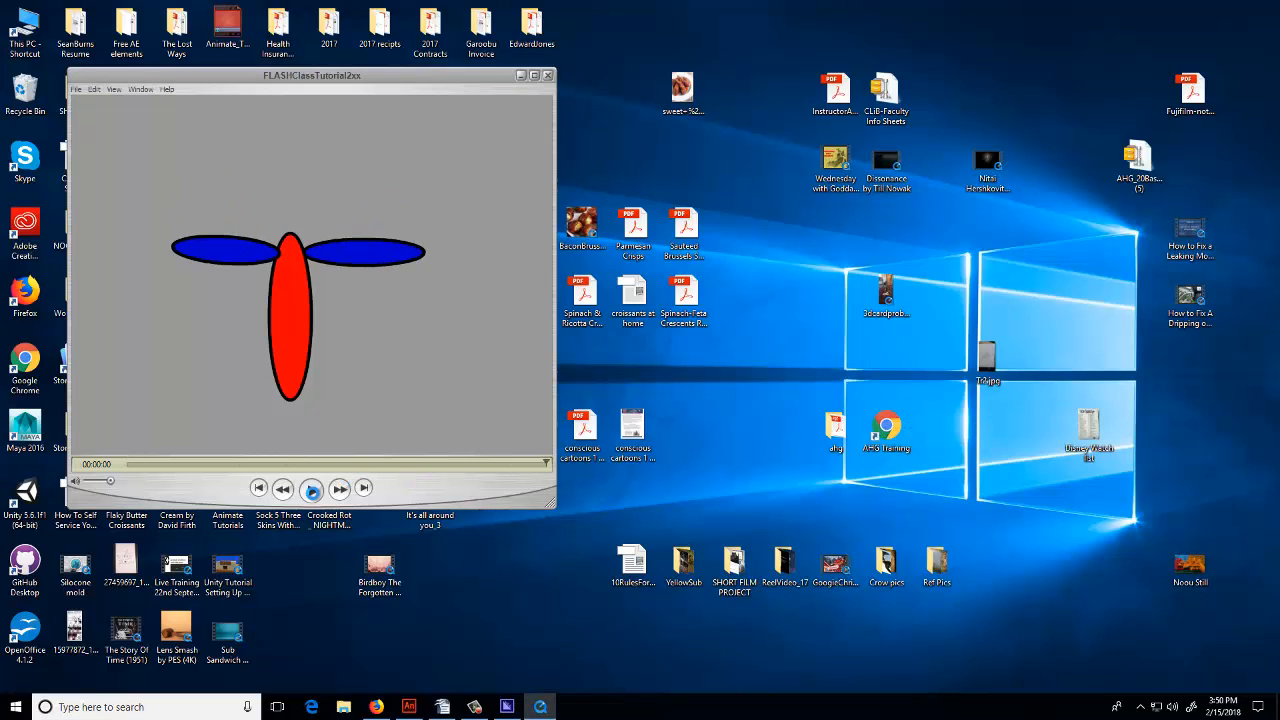
{"action": "left_click", "coordinate": [312, 489]}
{"action": "left_click", "coordinate": [547, 75]}
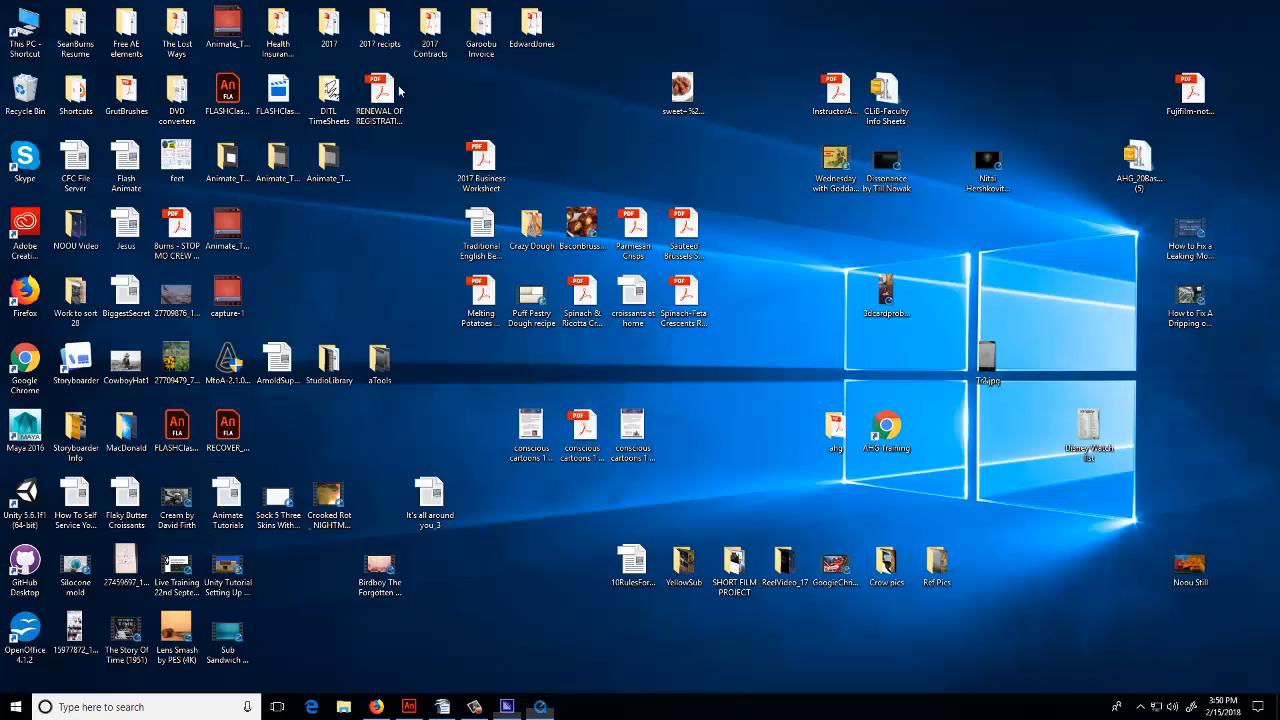
Examine the file properties of the exported FLASHClassTutorial2xx video, and switch back to Adobe Animate
{"action": "right_click", "coordinate": [280, 96]}
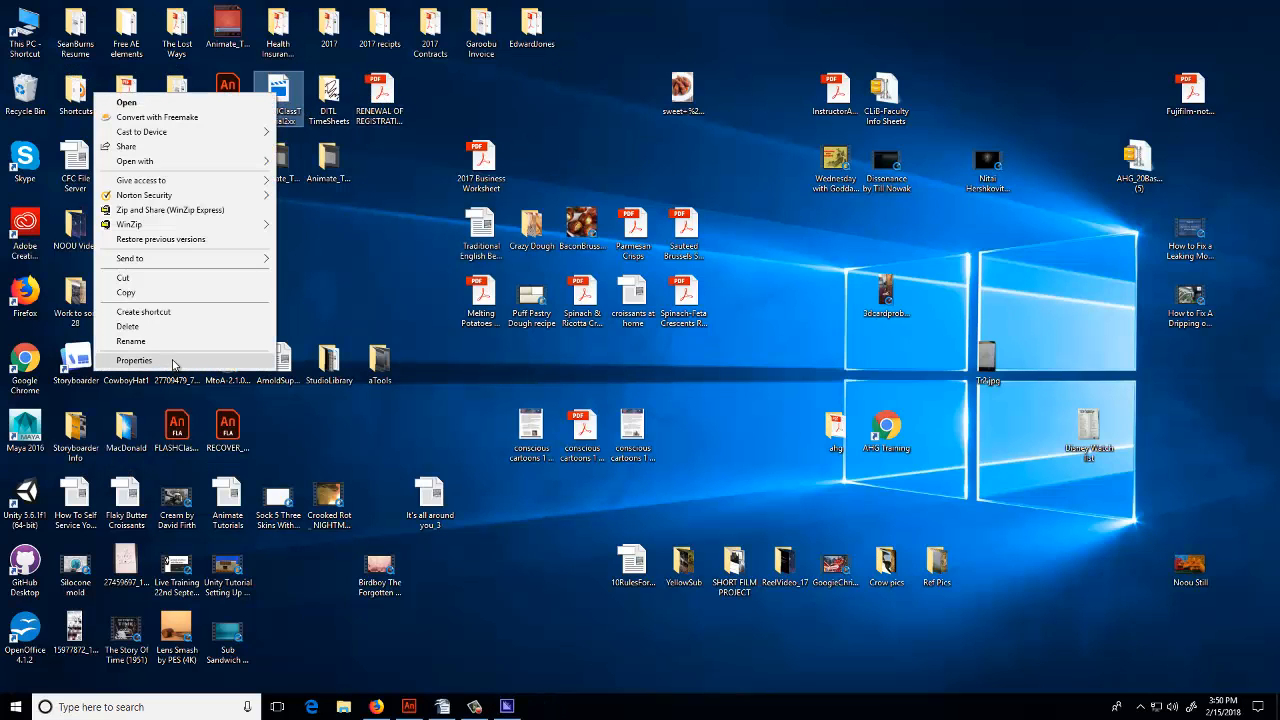
{"action": "left_click", "coordinate": [134, 360]}
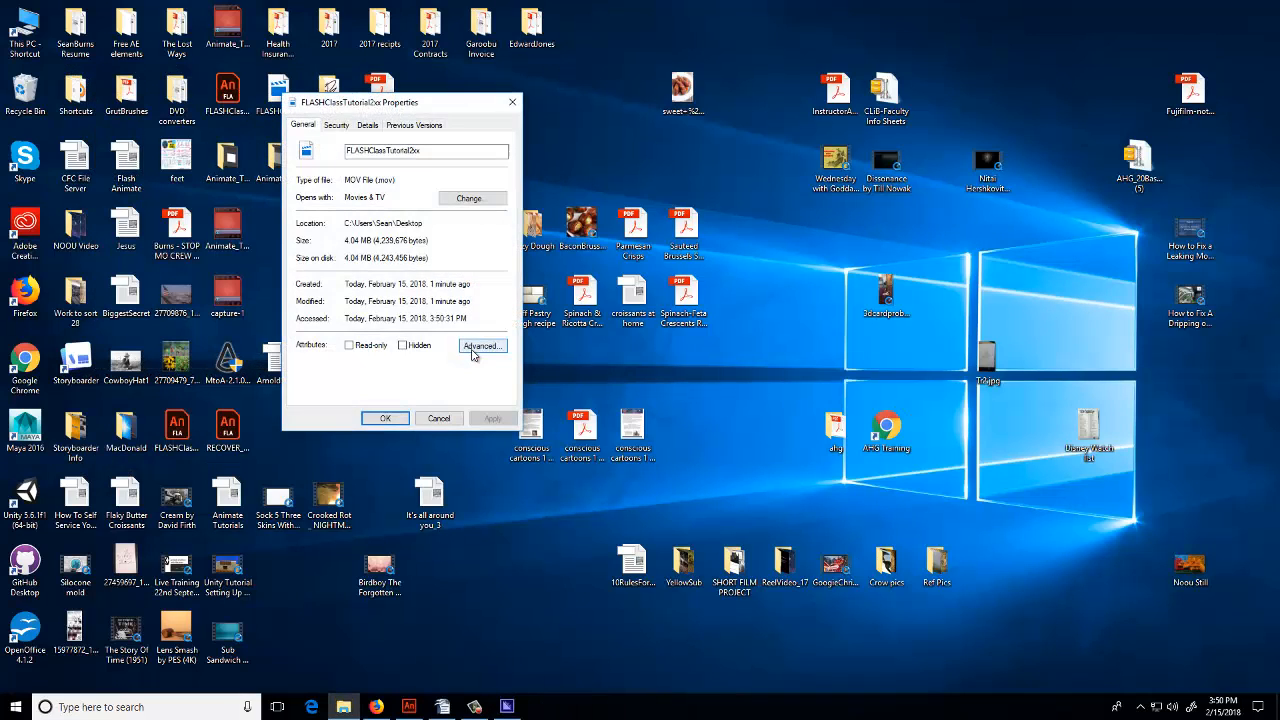
{"action": "left_click", "coordinate": [390, 420]}
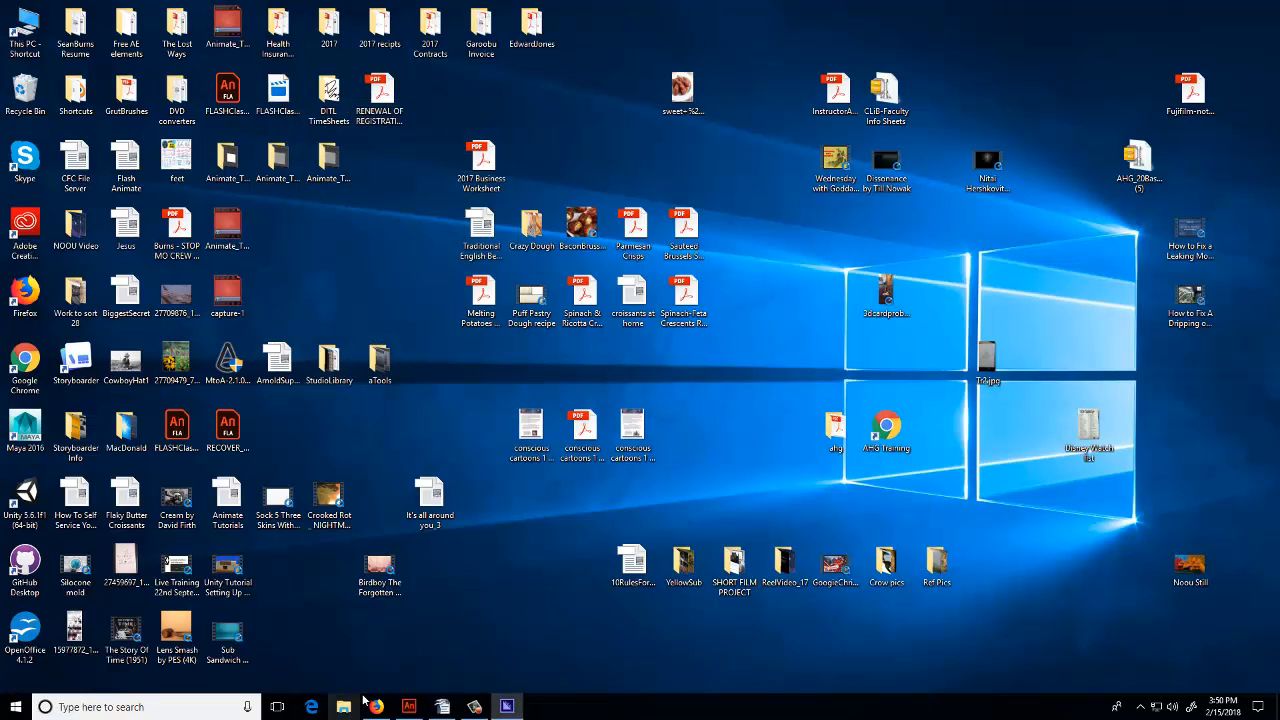
{"action": "left_click", "coordinate": [409, 706]}
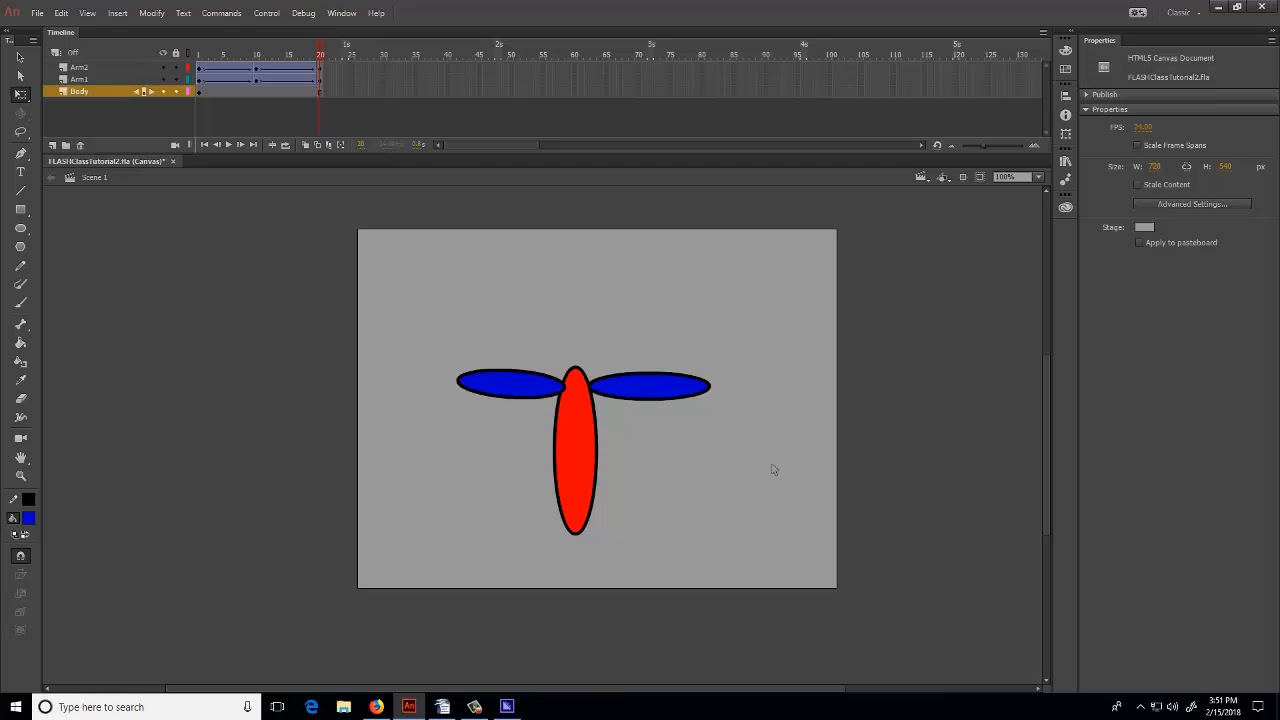